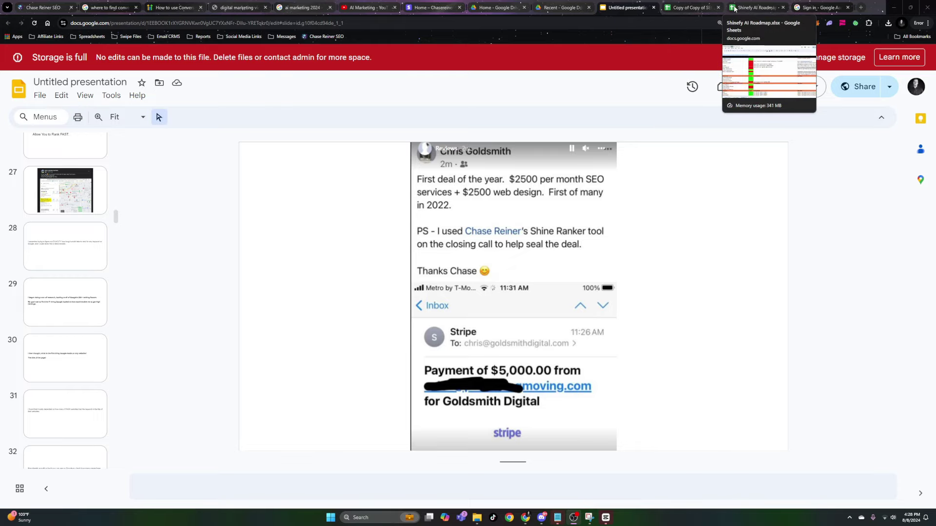
- Switch to the Shinefy AI Roadmap spreadsheet and enlarge the page to read its heading block and target goal
left_click(754, 7)
scroll(347, 257, "up", 10)
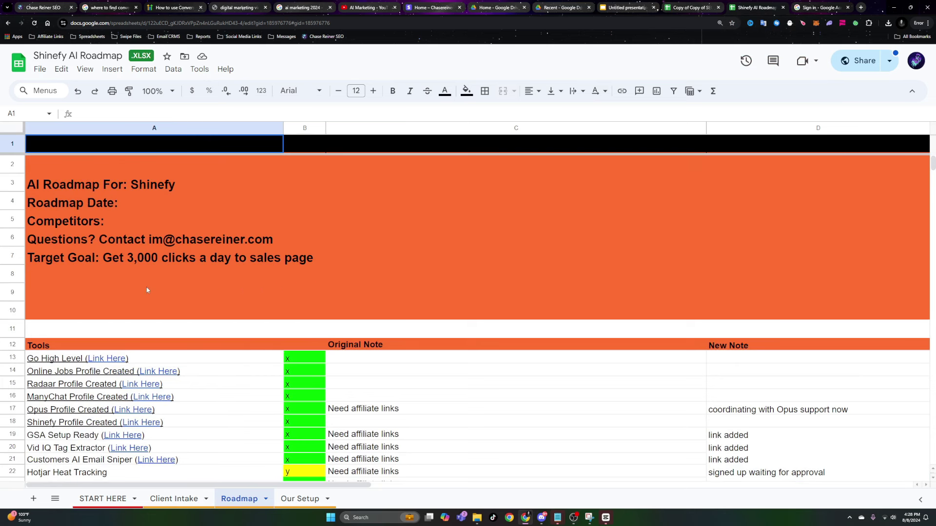
scroll(147, 290, "down", 5)
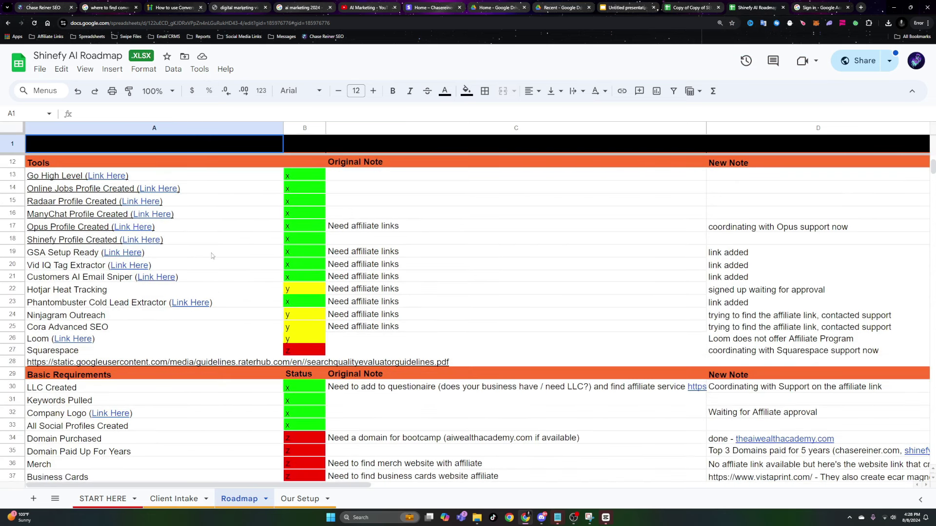
mouse_move(200, 238)
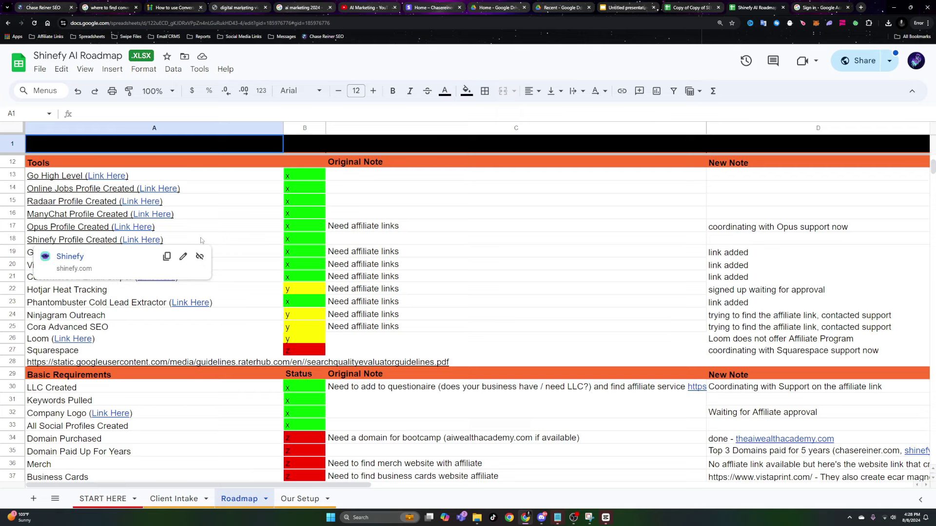
scroll(248, 246, "up", 5)
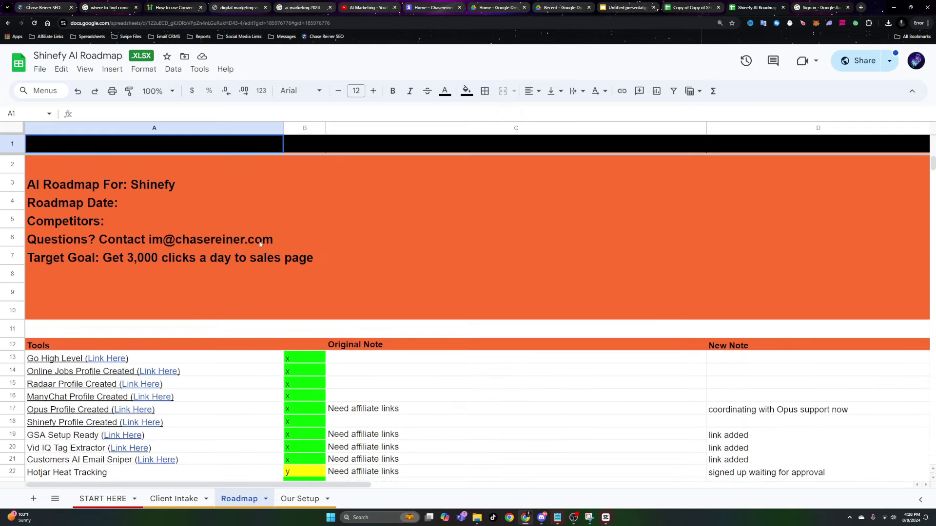
key("ctrl+plus")
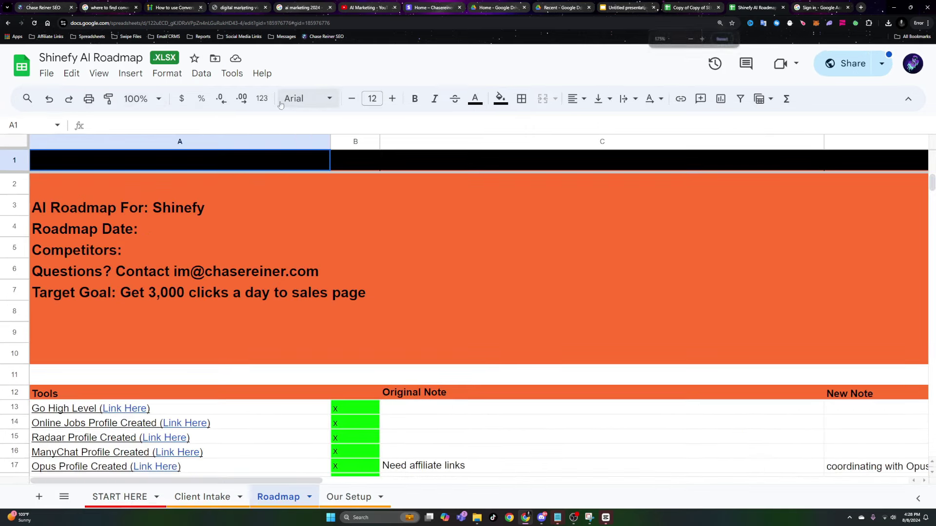
- Examine the Tools checklist on the Roadmap sheet, including its status colours and notes
scroll(198, 227, "down", 5)
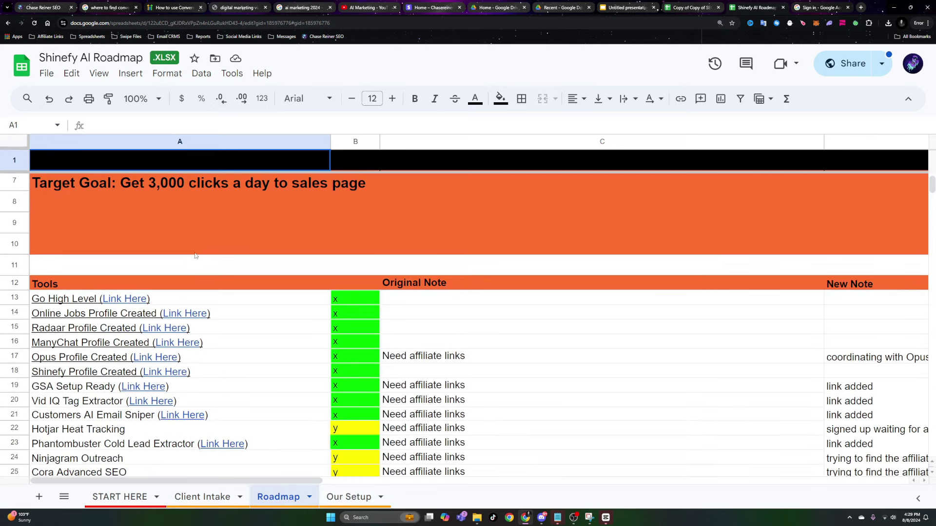
mouse_move(168, 252)
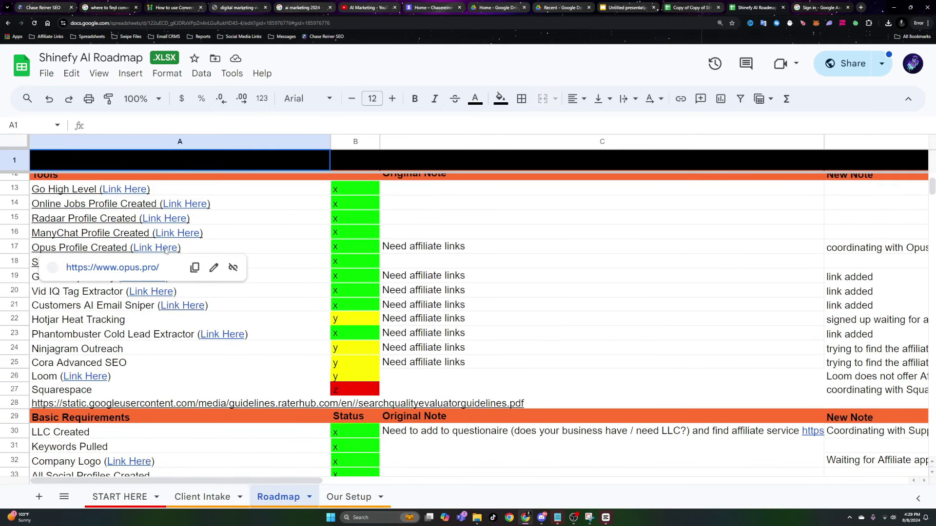
left_click(358, 291)
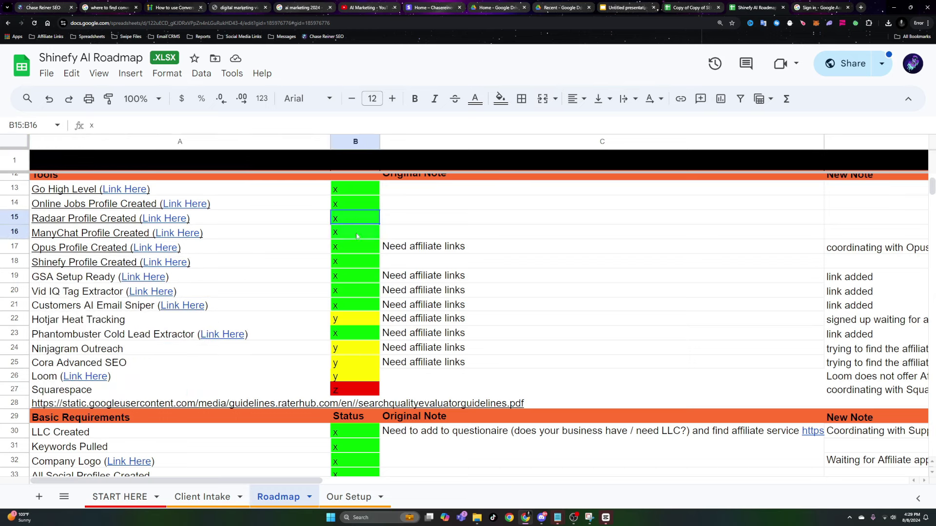
scroll(363, 251, "down", 3)
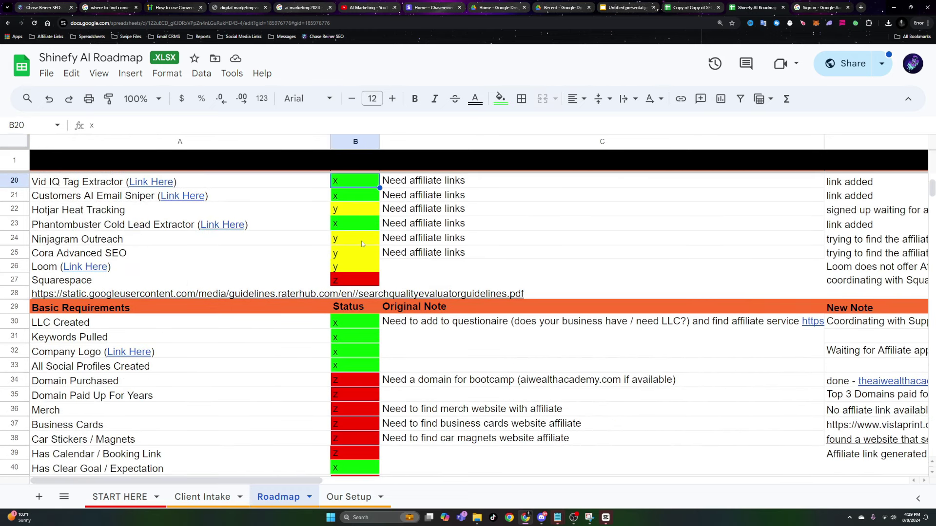
scroll(365, 263, "up", 5)
scroll(370, 273, "up", 3)
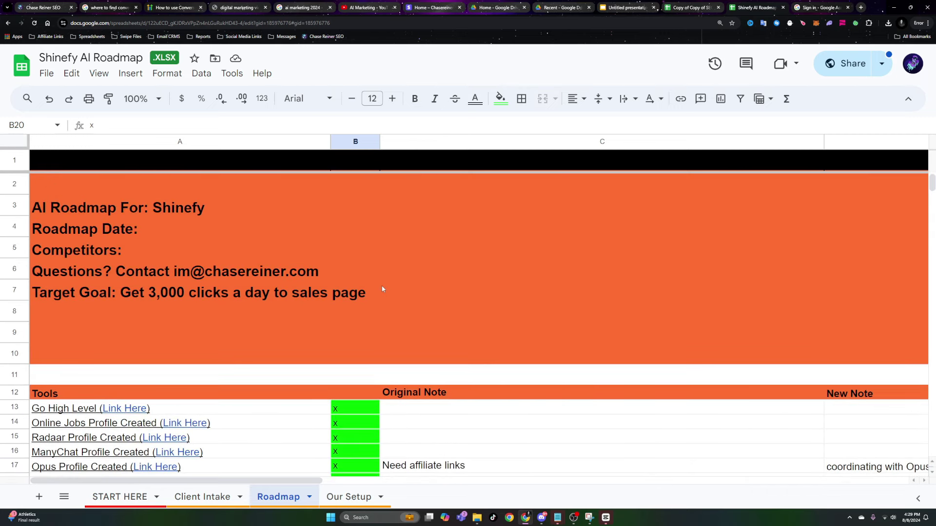
- Review the Roadmap sections from Basic Requirements and Keyword Research through Website Created to the Texting List
scroll(381, 286, "down", 9)
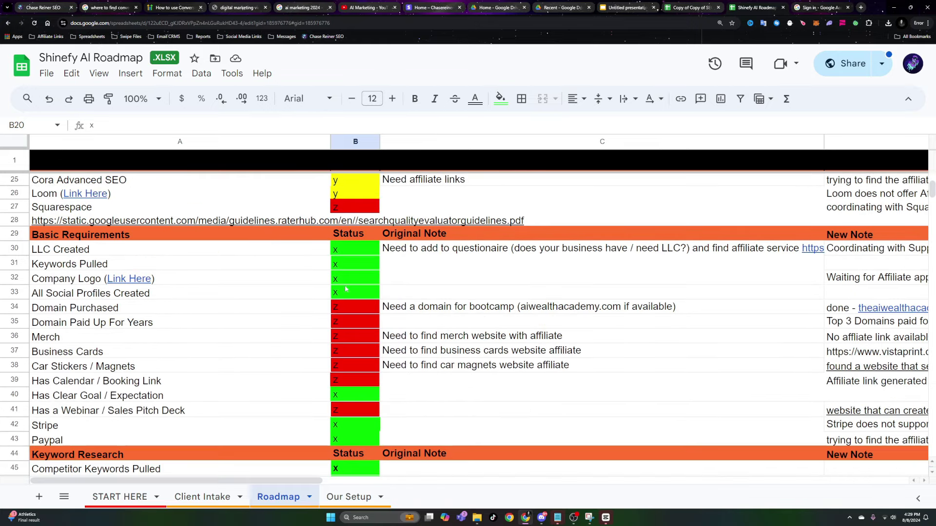
scroll(168, 260, "down", 3)
scroll(189, 284, "down", 3)
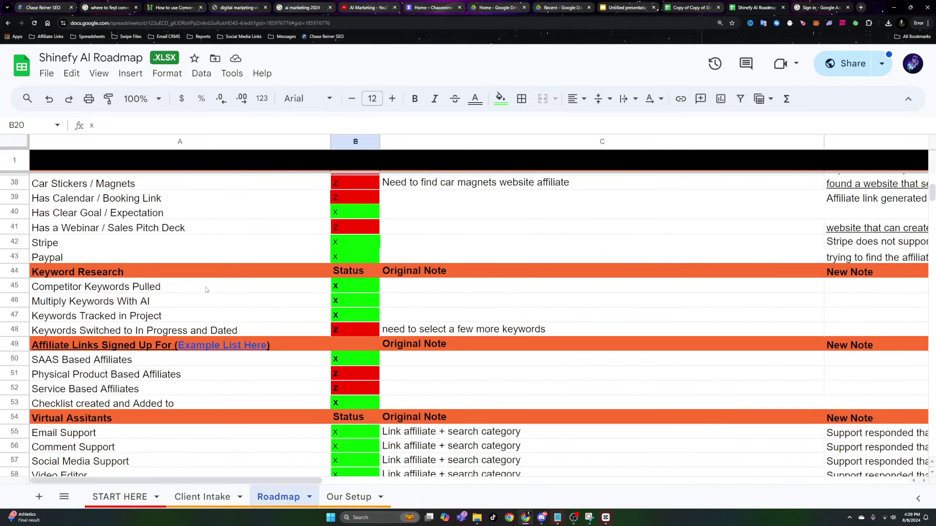
scroll(181, 285, "down", 4)
scroll(181, 286, "down", 2)
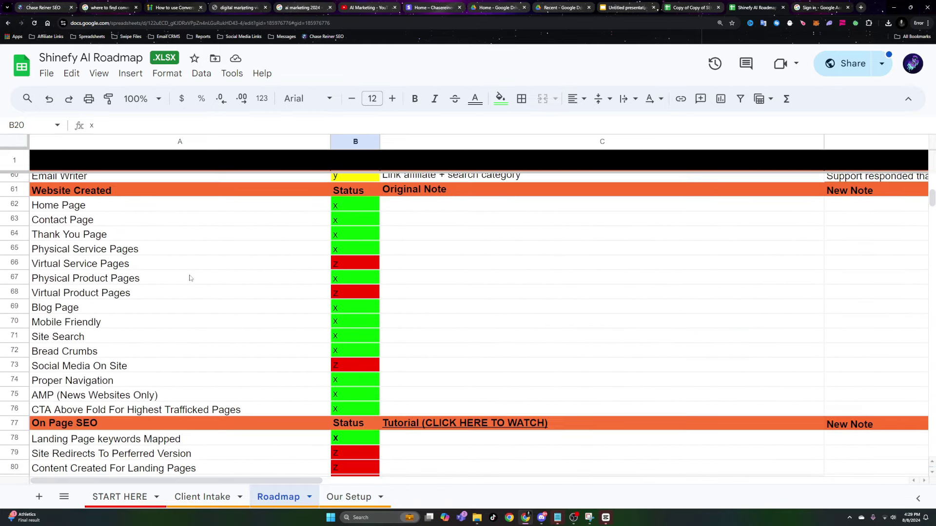
scroll(189, 274, "down", 10)
scroll(190, 281, "down", 9)
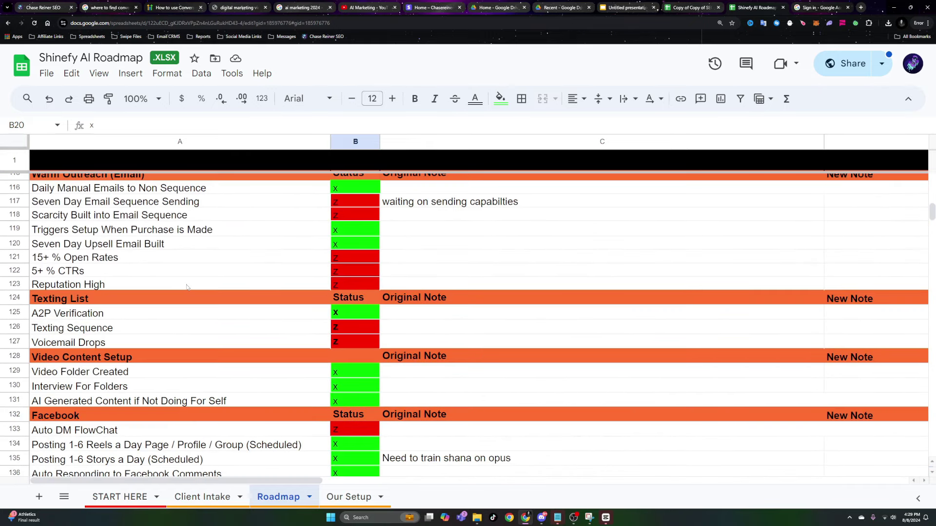
- Go through the social media checklists from Facebook, Instagram and YouTube to X / Twitter, then the Cold Outreach and Discord sections
left_click(115, 265)
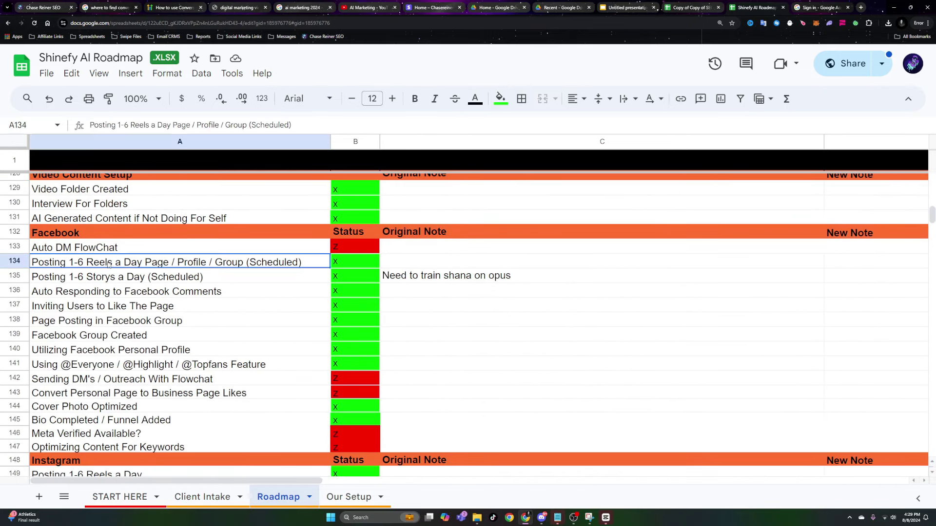
scroll(137, 251, "down", 3)
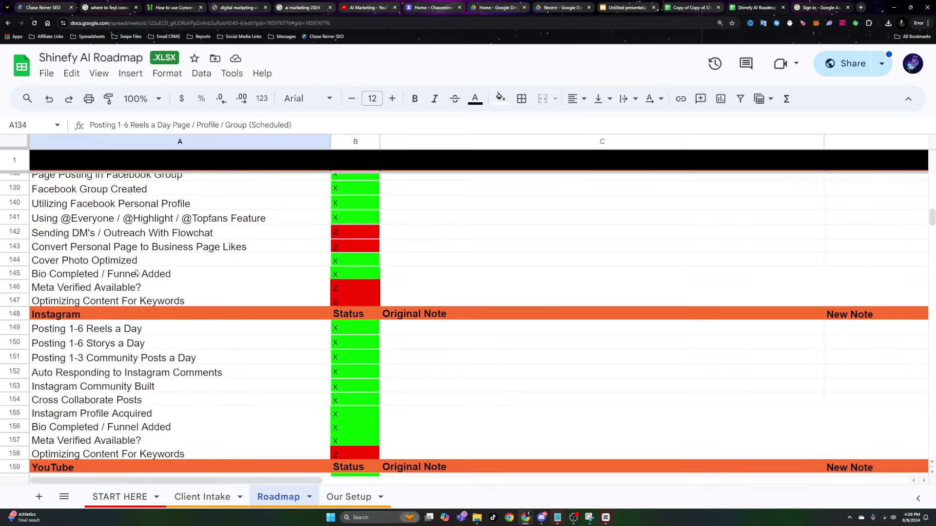
left_click(99, 347)
scroll(100, 347, "down", 2)
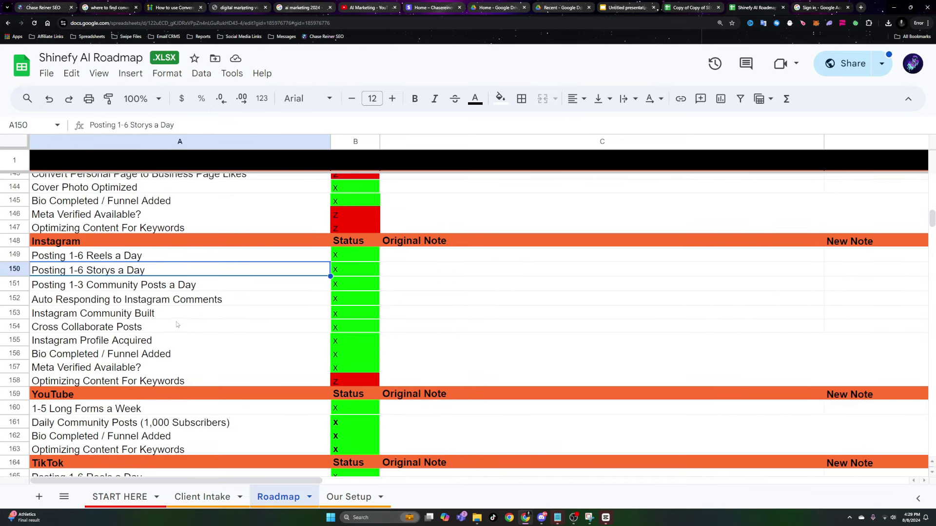
left_click(174, 320)
scroll(173, 318, "down", 2)
scroll(172, 317, "down", 1)
left_click(131, 327)
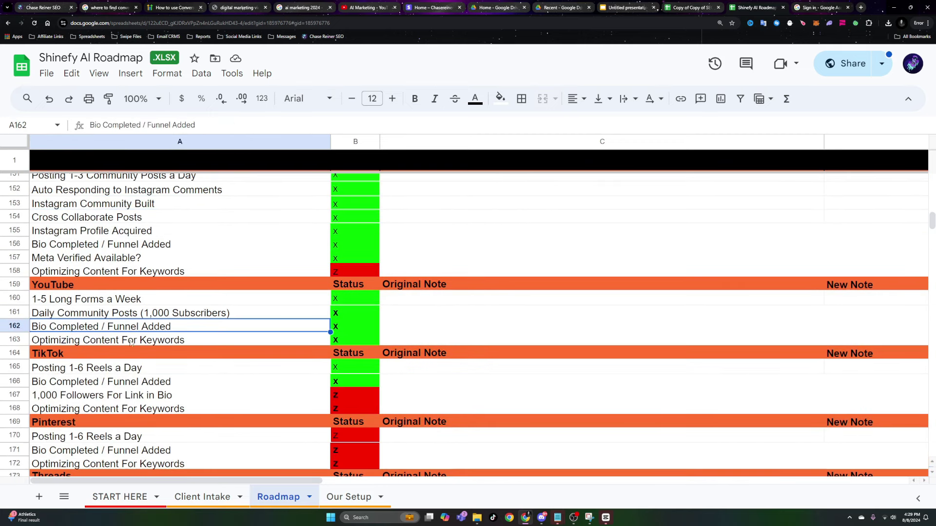
scroll(133, 358, "down", 2)
scroll(105, 375, "down", 3)
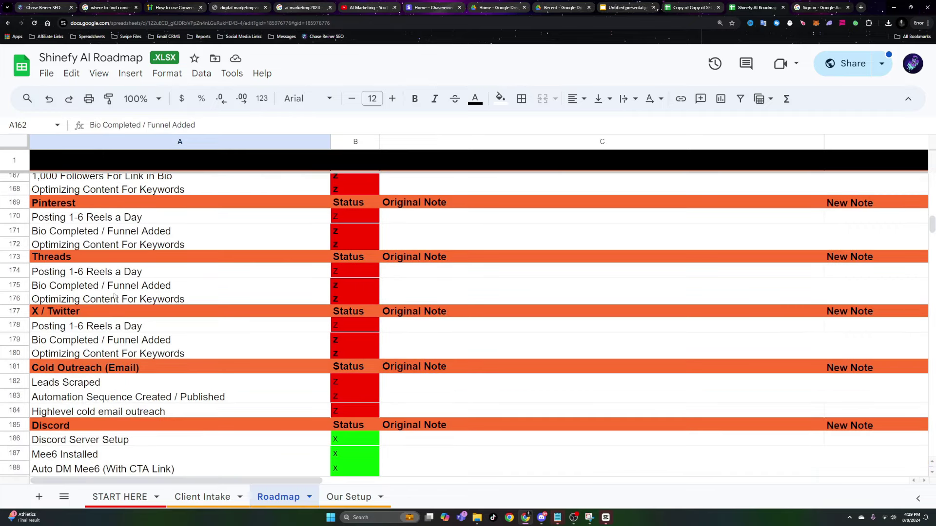
scroll(141, 279, "down", 3)
scroll(168, 273, "down", 1)
- Go back over the Warm Outreach and Funnel Created sections and examine the status column of the On Page SEO checklist
scroll(213, 324, "up", 10)
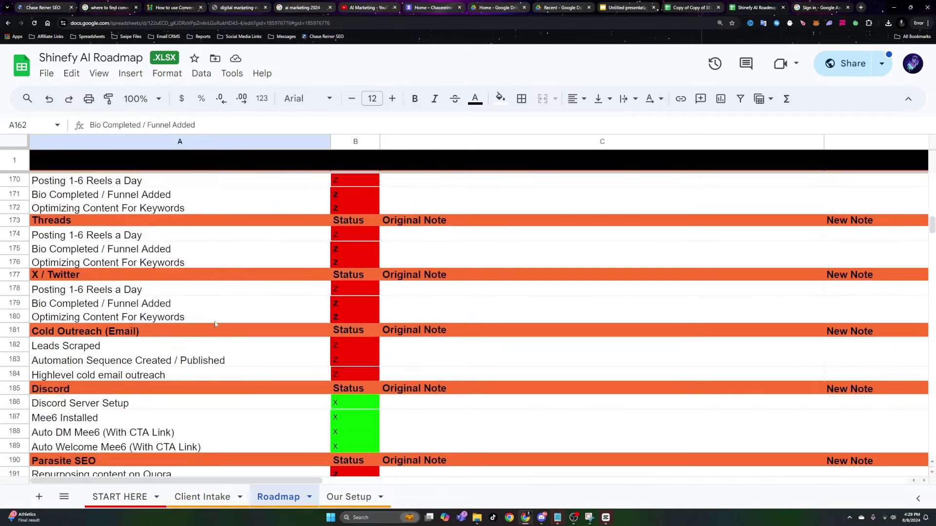
scroll(231, 325, "up", 10)
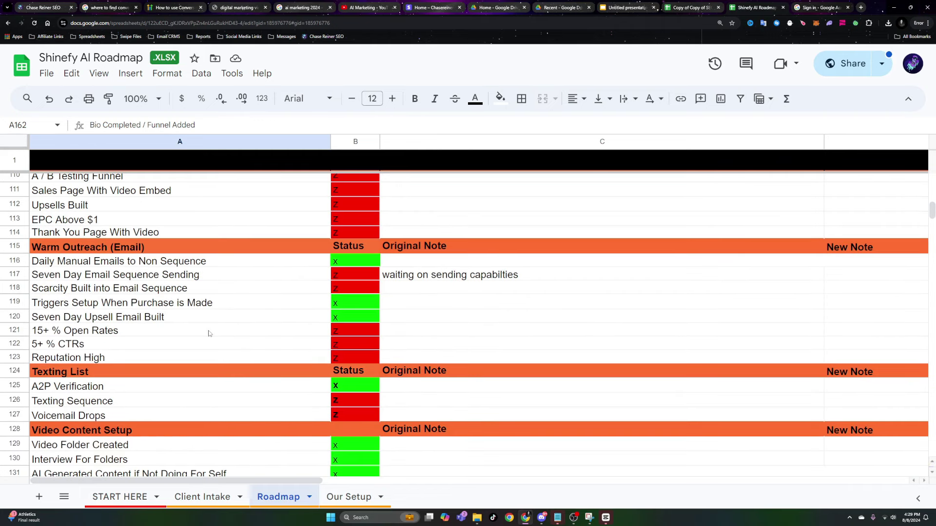
left_click(119, 361)
left_click(137, 321)
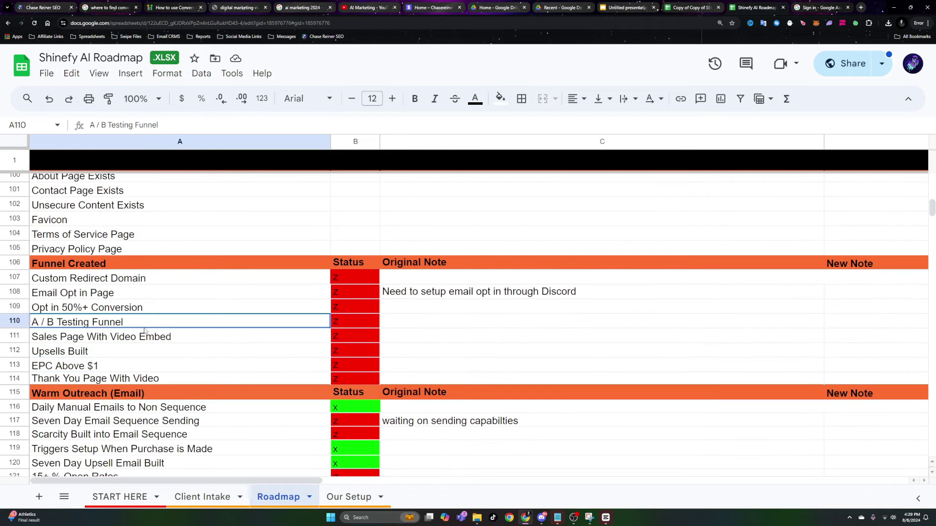
scroll(155, 292, "up", 3)
left_click(155, 293)
scroll(208, 331, "up", 5)
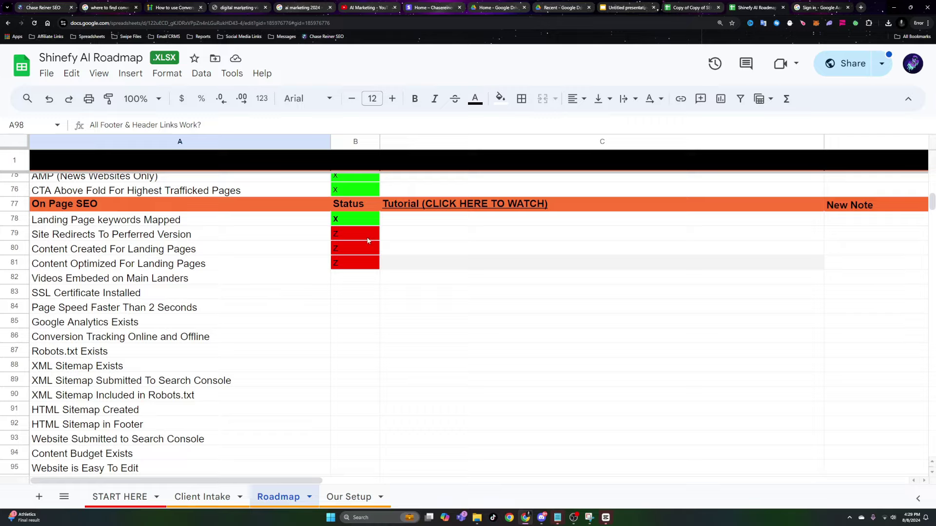
left_click_drag(366, 235, 378, 297)
left_click(363, 294)
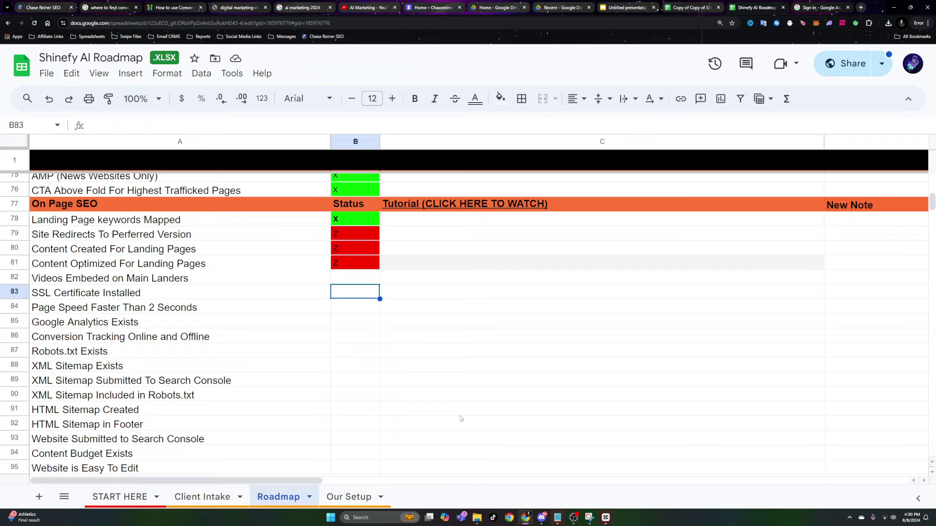
- Recheck the checklists between Basic Requirements and On Page SEO, and examine the items under Funnel Created
scroll(451, 413, "up", 9)
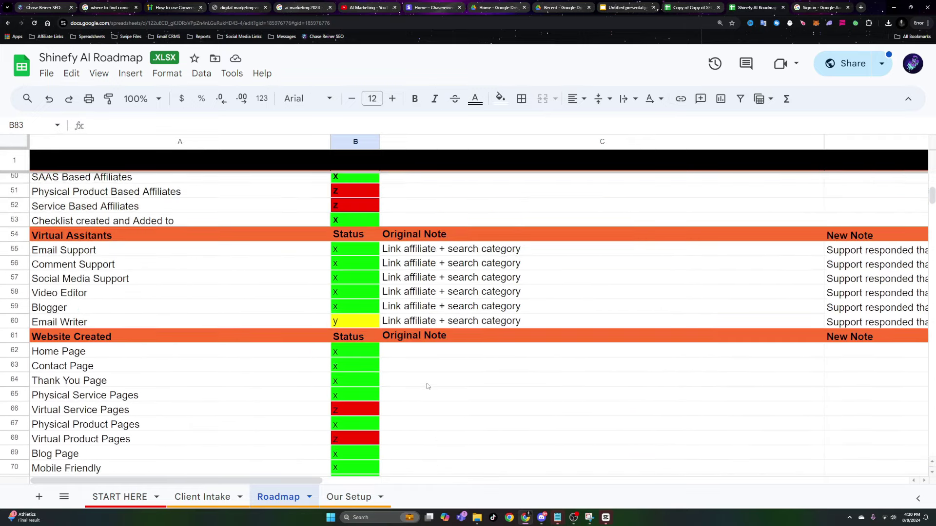
scroll(423, 385, "up", 2)
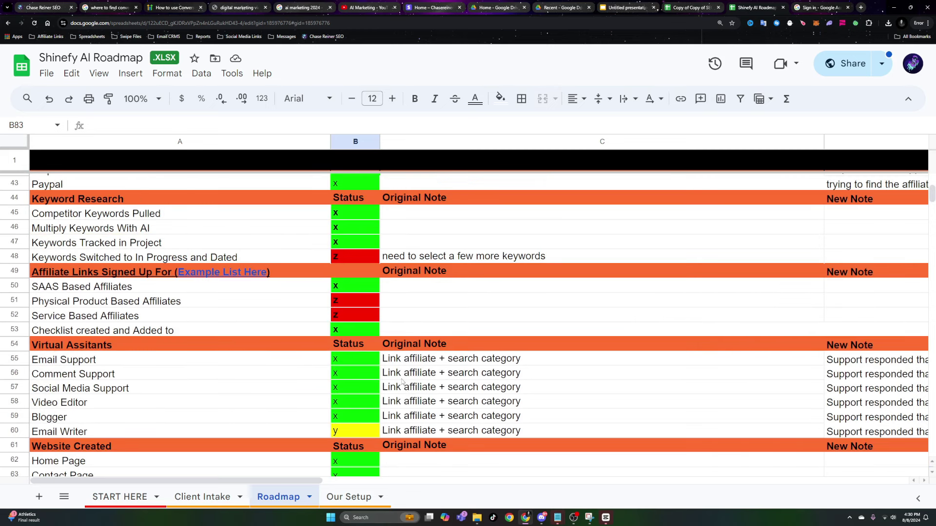
scroll(381, 383, "up", 2)
scroll(381, 382, "up", 3)
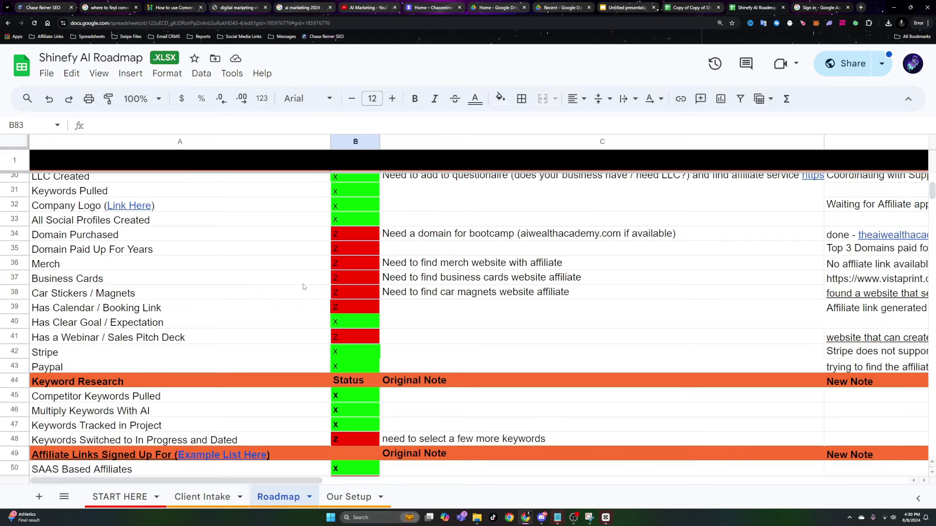
scroll(211, 285, "down", 6)
scroll(211, 286, "down", 7)
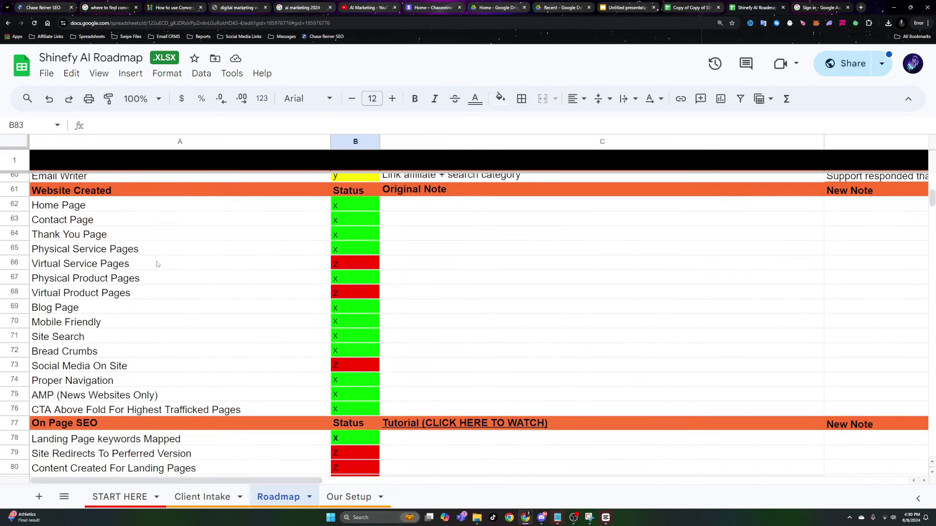
scroll(165, 320, "down", 12)
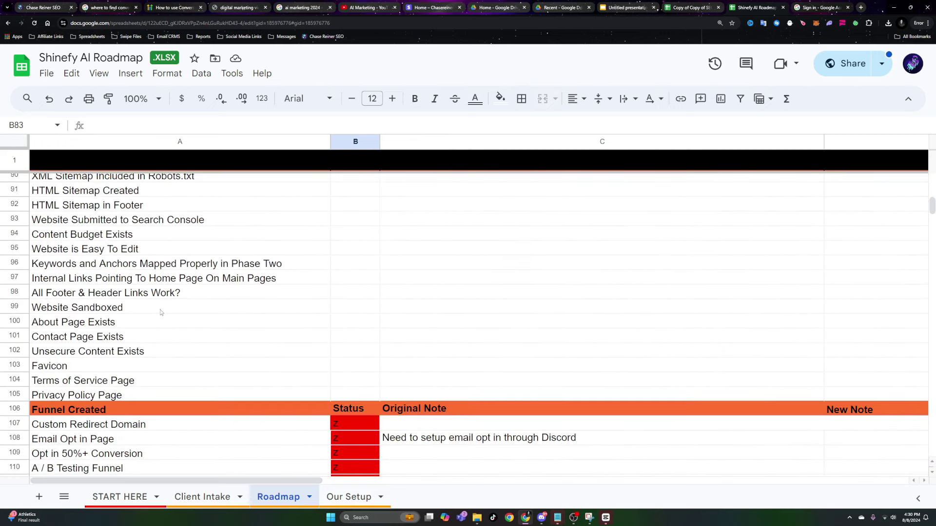
left_click_drag(137, 205, 137, 293)
left_click(137, 292)
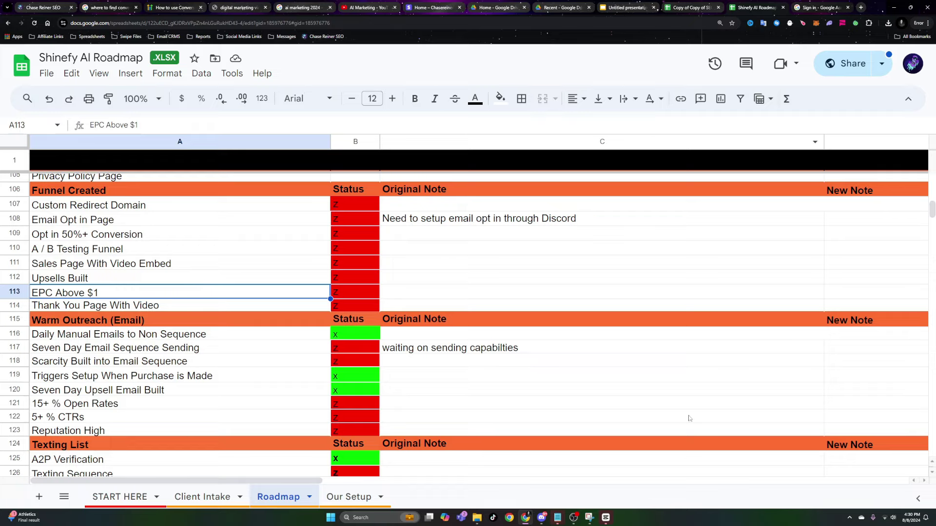
- Open Notepad and start a numbered list with "1. like or trust" and an empty item 2, with the text enlarged to 300%
left_click(332, 519)
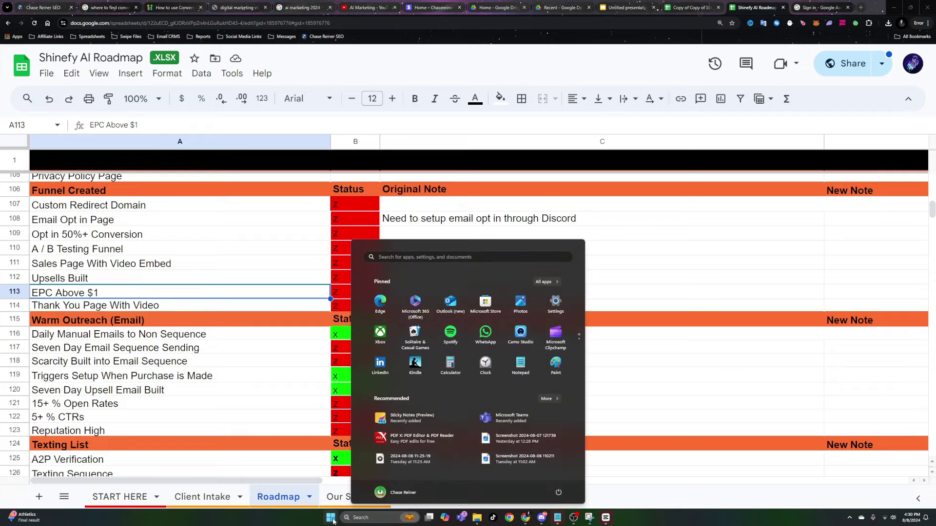
type("note")
key("Escape")
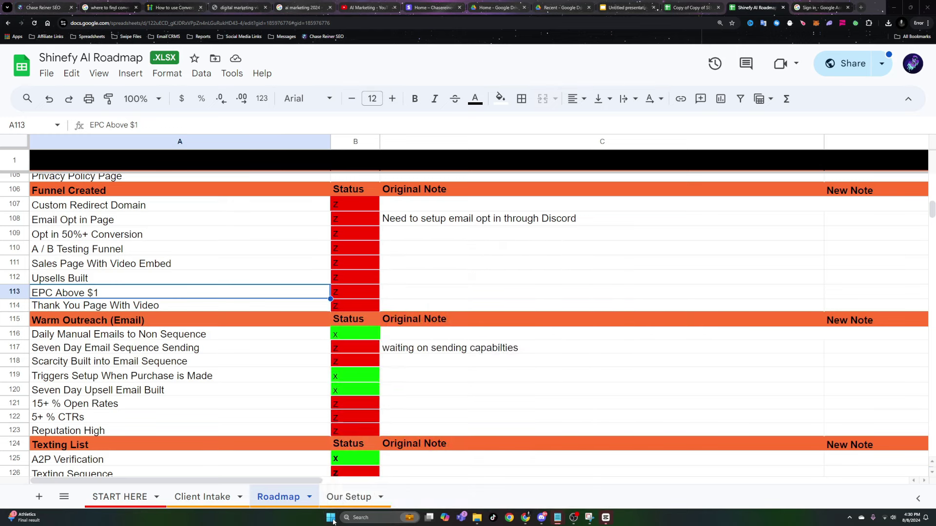
type("1")
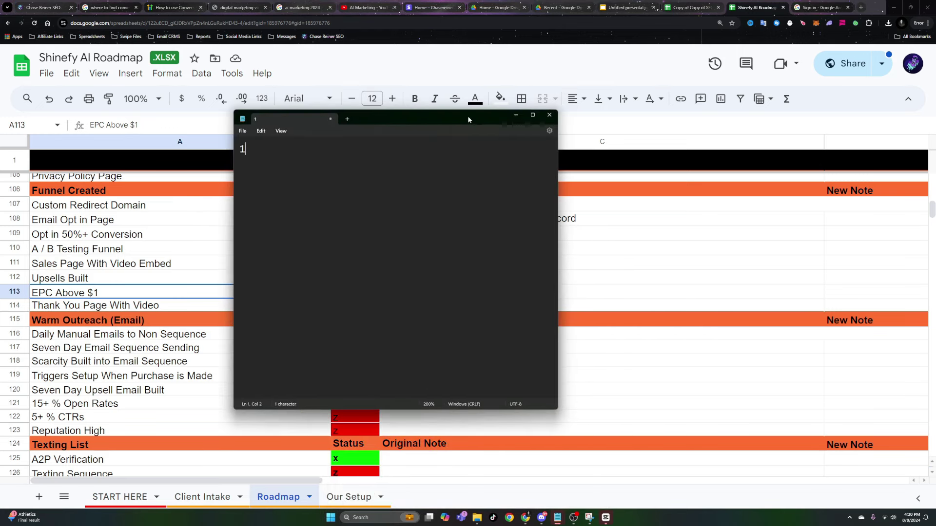
type(". like or trust")
key("Return")
type("2.")
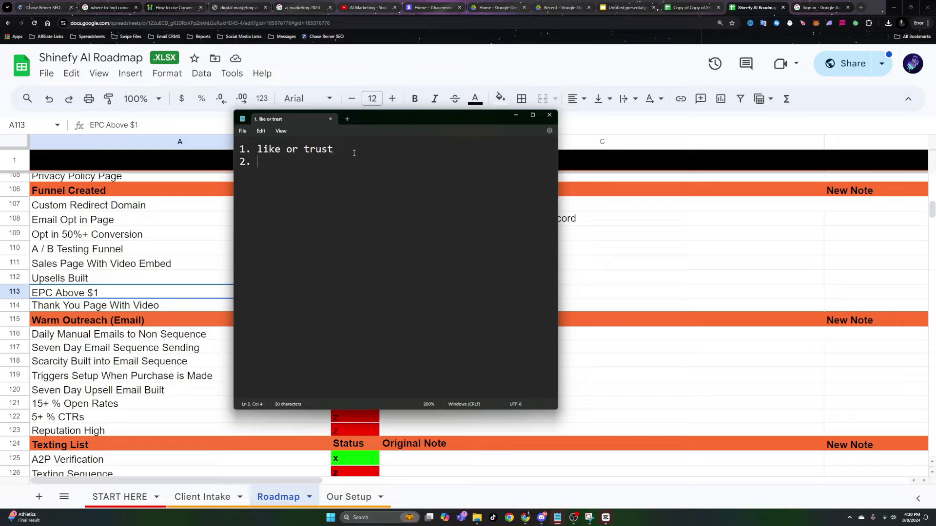
left_click_drag(335, 149, 258, 154)
left_click(278, 170)
scroll(323, 222, "up", 10)
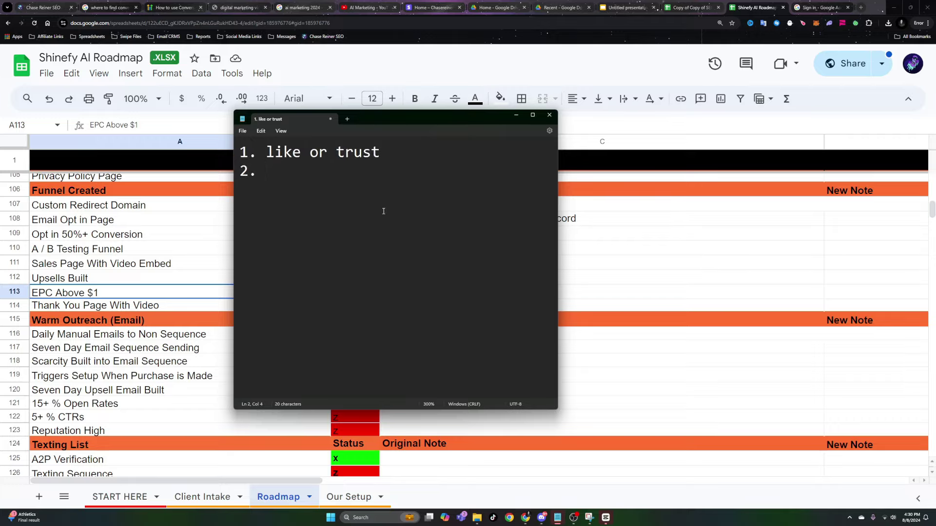
- Search the web for "reciprocity" in a new browser tab and read its dictionary definition
left_click_drag(380, 153, 268, 157)
left_click(268, 171)
left_click(862, 7)
type("re")
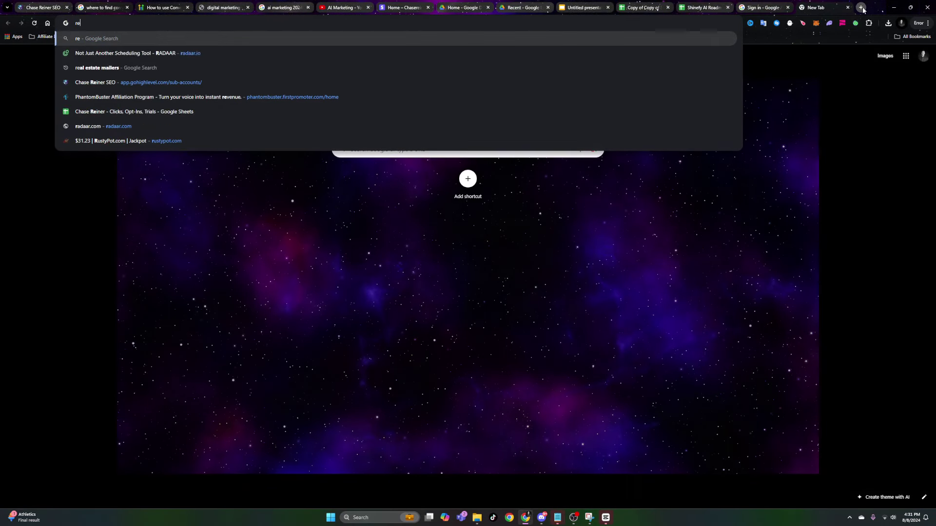
type("ciprocity")
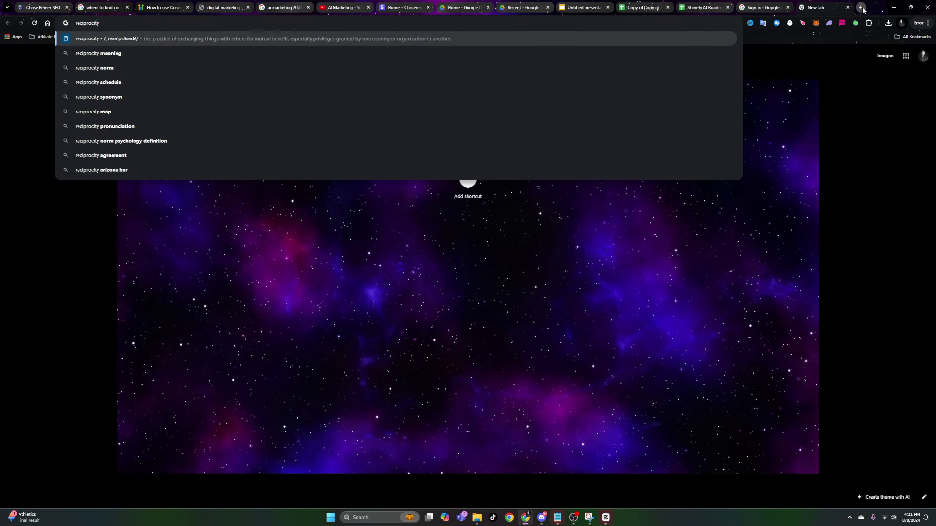
key("Return")
left_click_drag(128, 261, 383, 261)
left_click(383, 261)
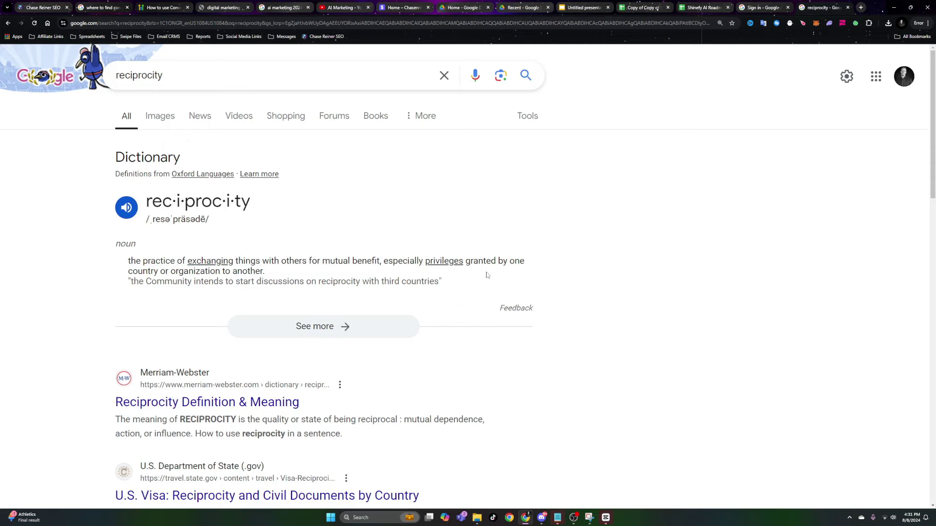
- Return to the Notepad note, clear the second line and re-enter it as an empty item 2
key("alt+Tab")
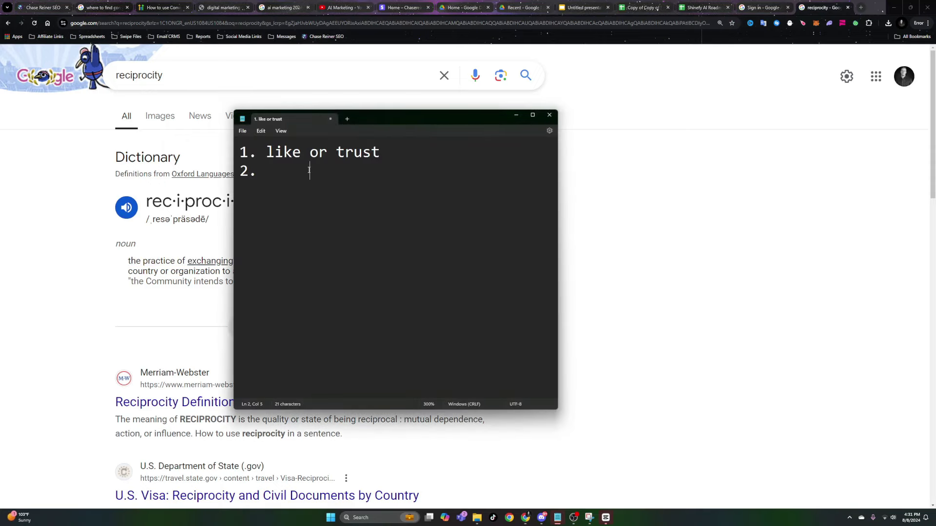
key("Left")
key("alt+Tab")
key("alt+Tab")
triple_click(243, 187)
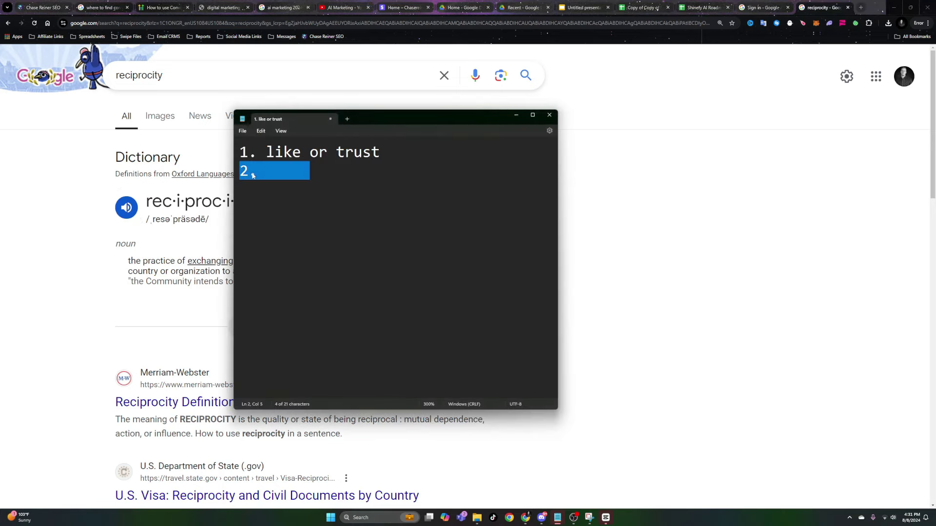
key("BackSpace")
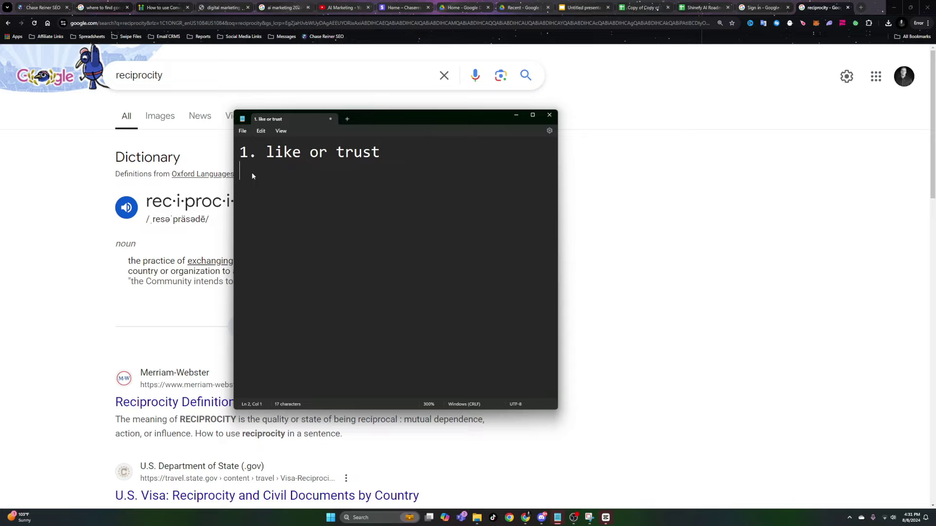
type("2.")
- Open the Client Intake sheet of the Shinefy AI Roadmap spreadsheet and review the prospect questions from business goal to social media competitors
left_click(692, 11)
left_click(202, 497)
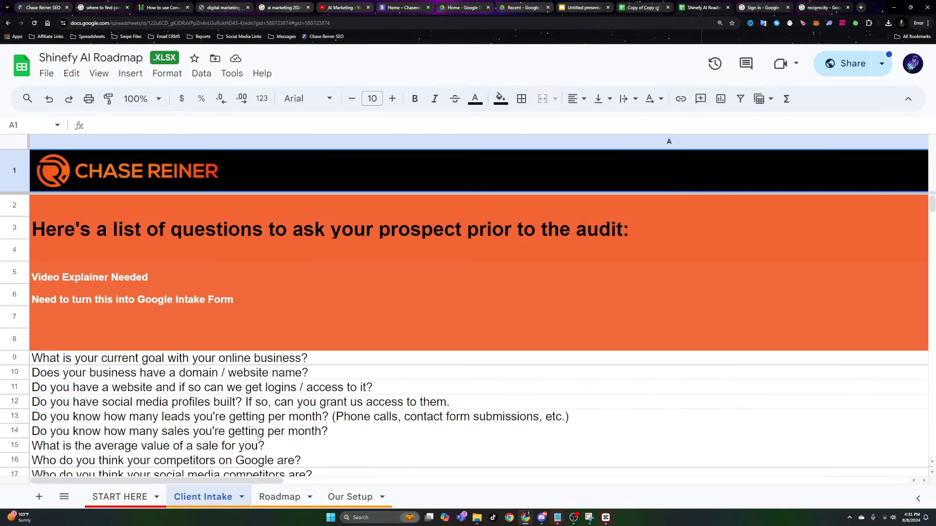
scroll(327, 273, "down", 3)
scroll(329, 263, "up", 1)
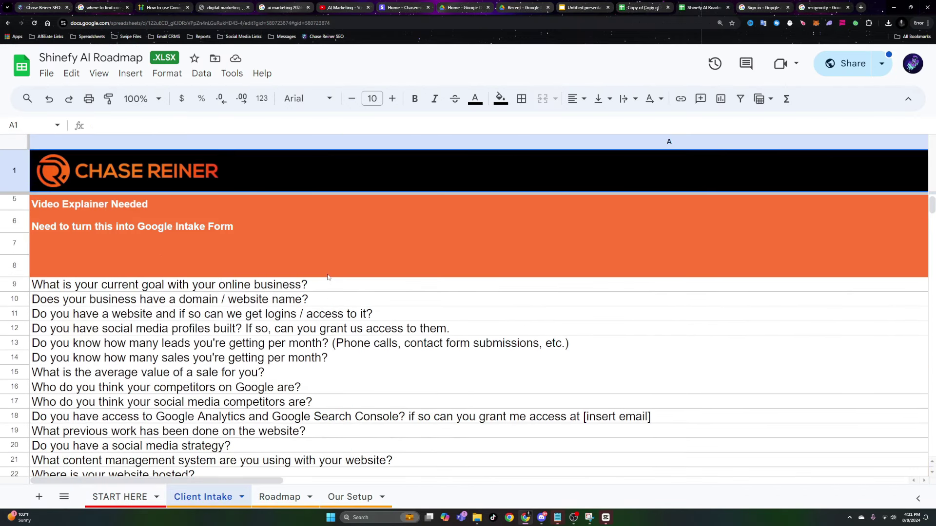
scroll(327, 276, "down", 1)
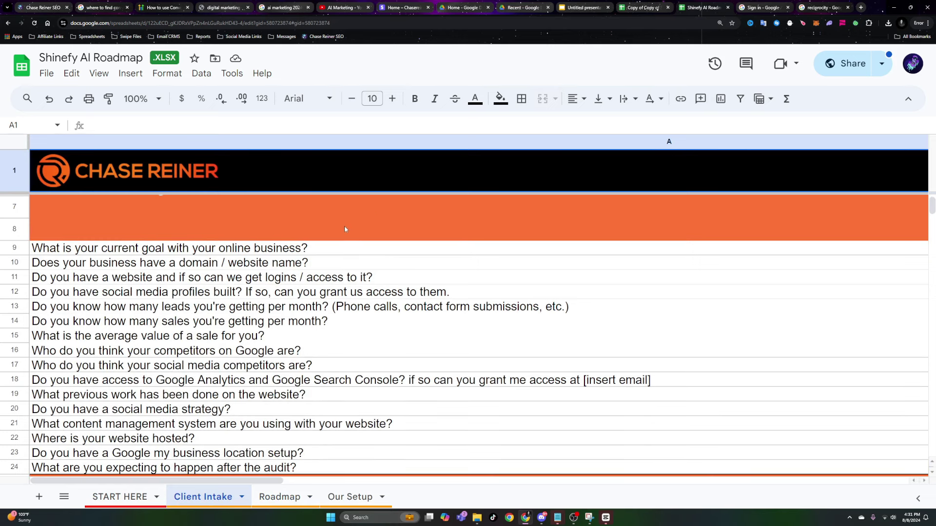
left_click_drag(349, 247, 381, 369)
left_click(382, 369)
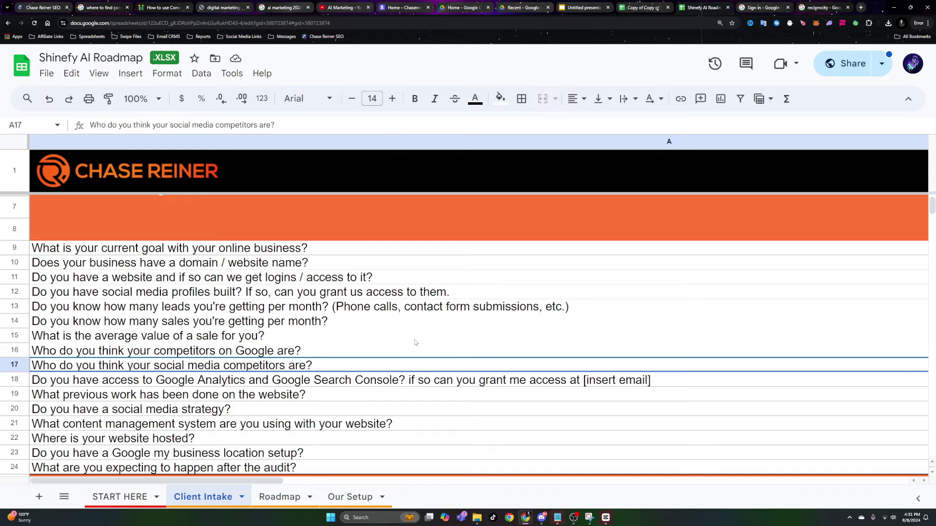
- Switch back to the "like or trust" note in Notepad and replace all its text with "INSTAGRAM PROFILE"
left_click(557, 518)
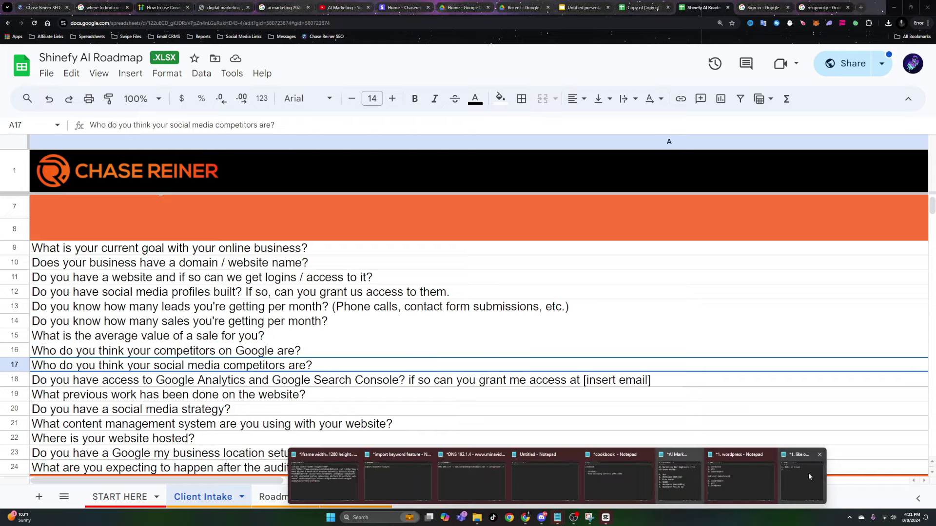
left_click(804, 477)
key("ctrl+a")
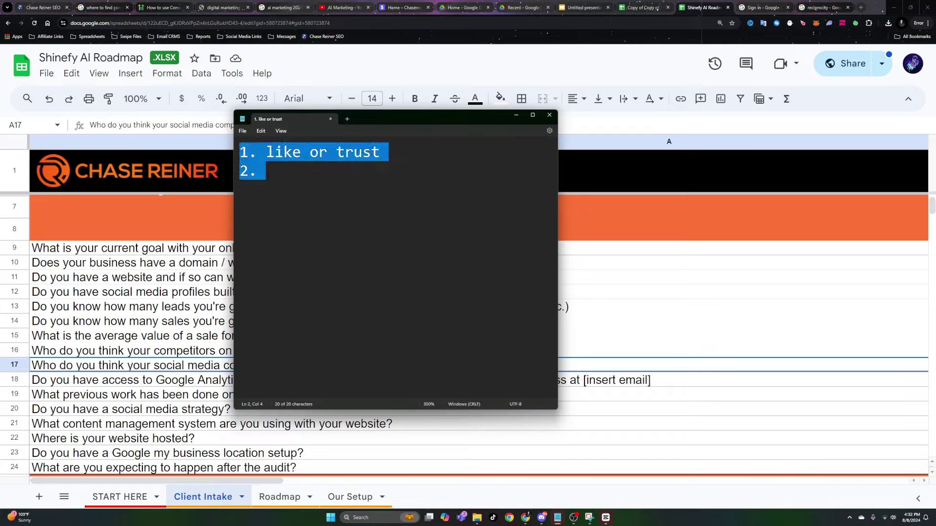
type("WEL I")
key("BackSpace")
key("BackSpace")
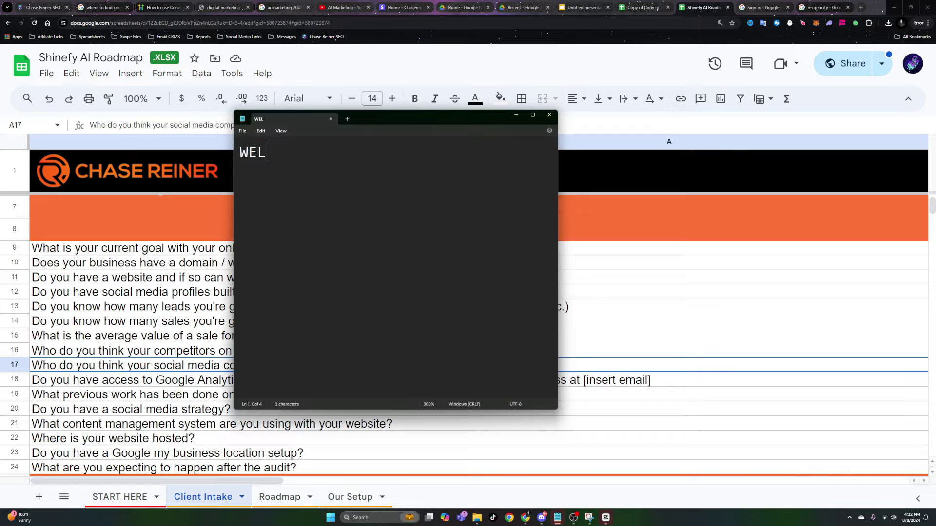
type("L I")
key("BackSpace")
key("BackSpace")
key("BackSpace")
key("BackSpace")
key("BackSpace")
key("BackSpace")
key("BackSpace")
type("INS")
right_click(266, 163)
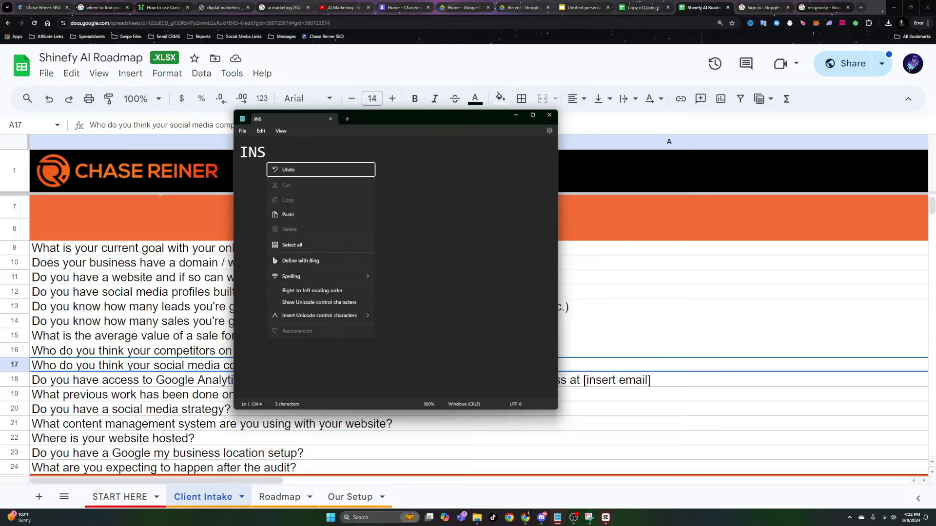
left_click(388, 152)
type("TAGRAM PROP")
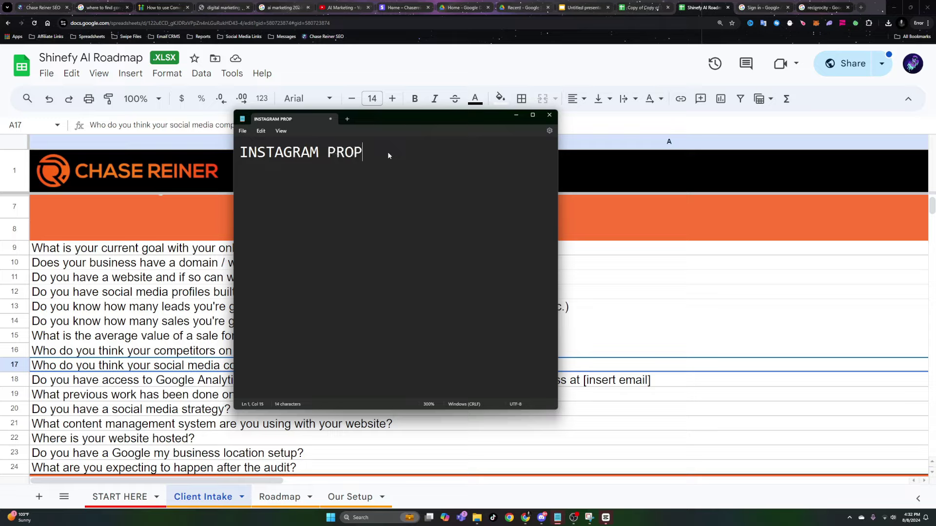
key("BackSpace")
type("FILE")
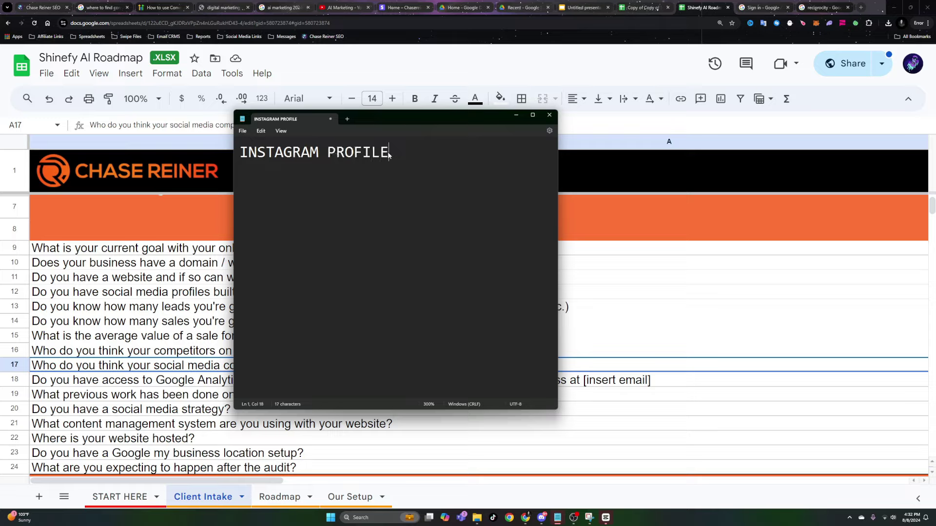
- Extend the line to read "1. SETUP INSTAGRAM PROFILE" and add an empty item 2 below it
key("ctrl+a")
key("Home")
type("SETUP")
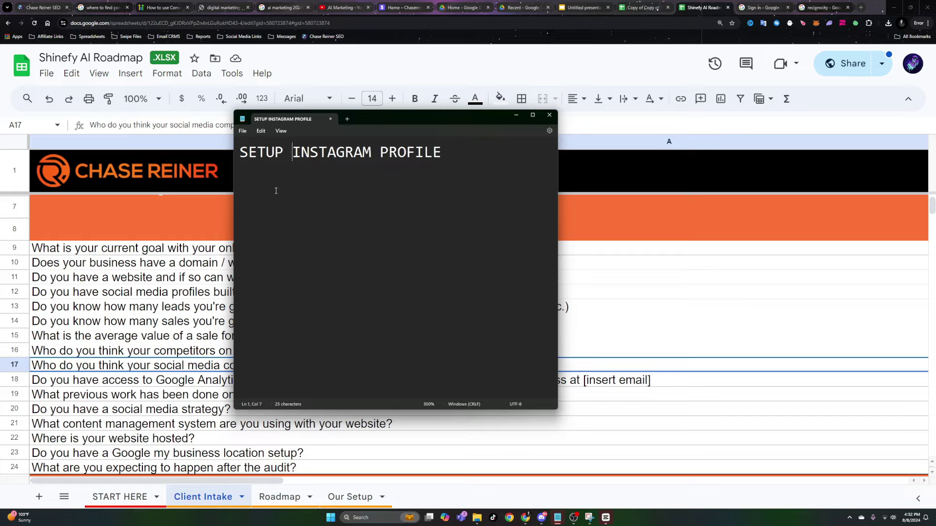
key("ctrl+a")
left_click(242, 151)
key("Home")
type("1.")
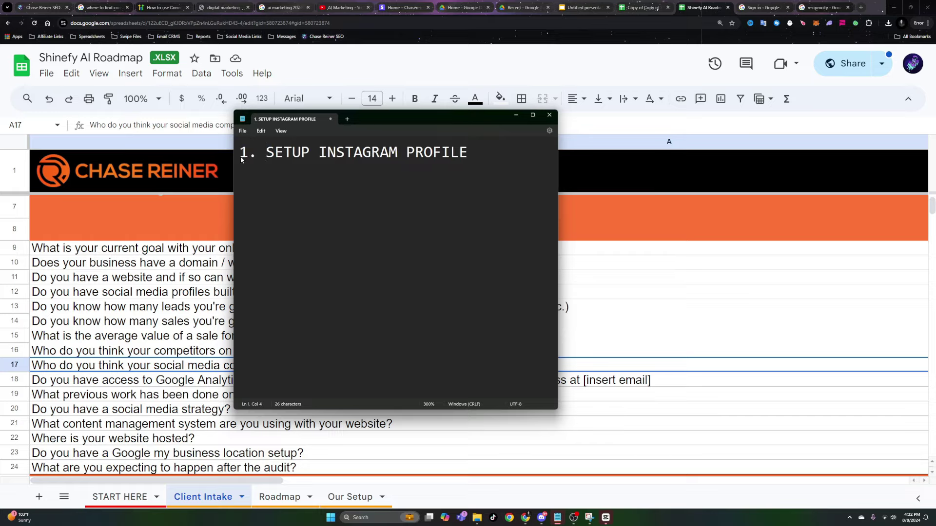
left_click(469, 151)
key("Return")
type("2.")
- Select the online business goal question in the sheet, then fill note item 2 with "get more leads for this company" and start item 3
left_click(159, 251)
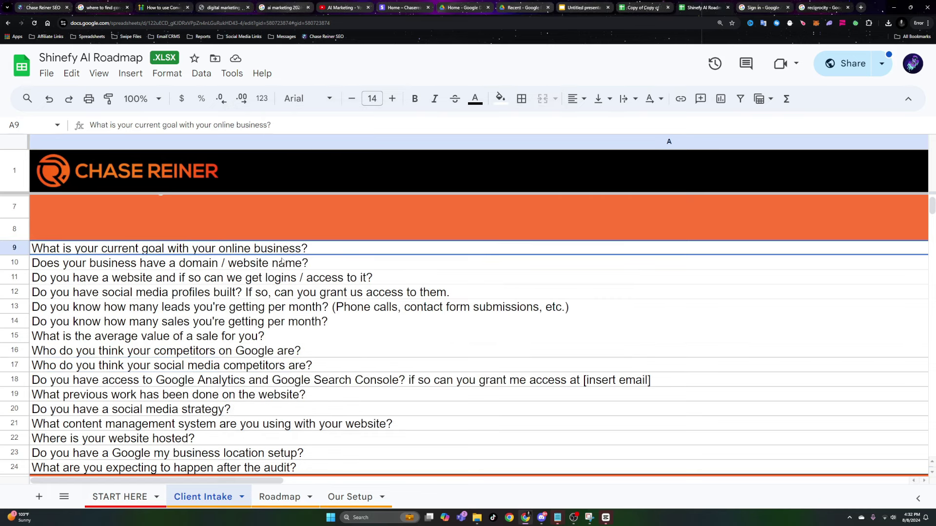
key("alt+Tab")
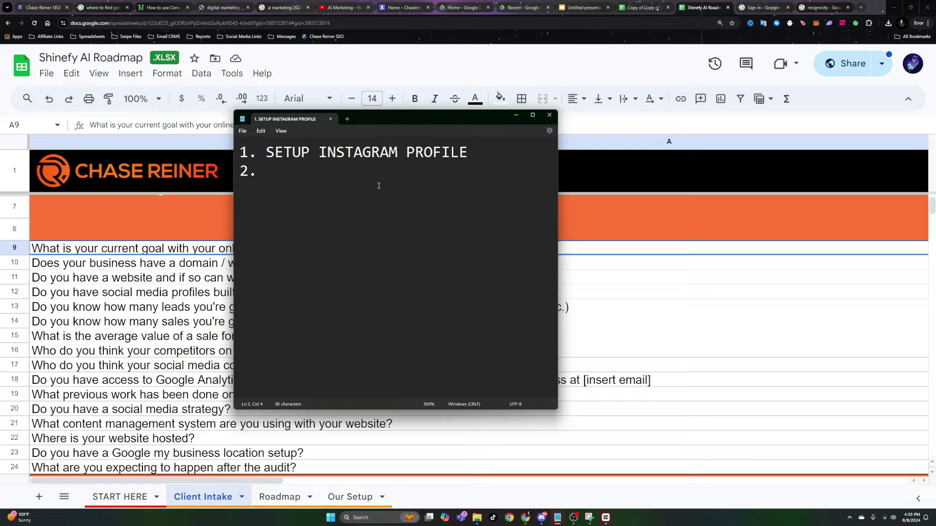
type("tg")
key("BackSpace")
key("BackSpace")
type("get more leads for this")
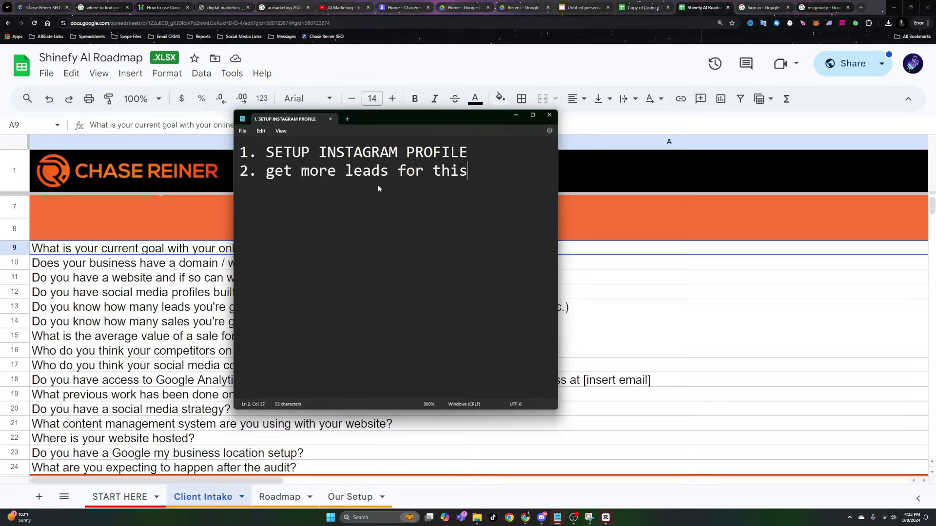
type(" company")
key("Return")
type("3.")
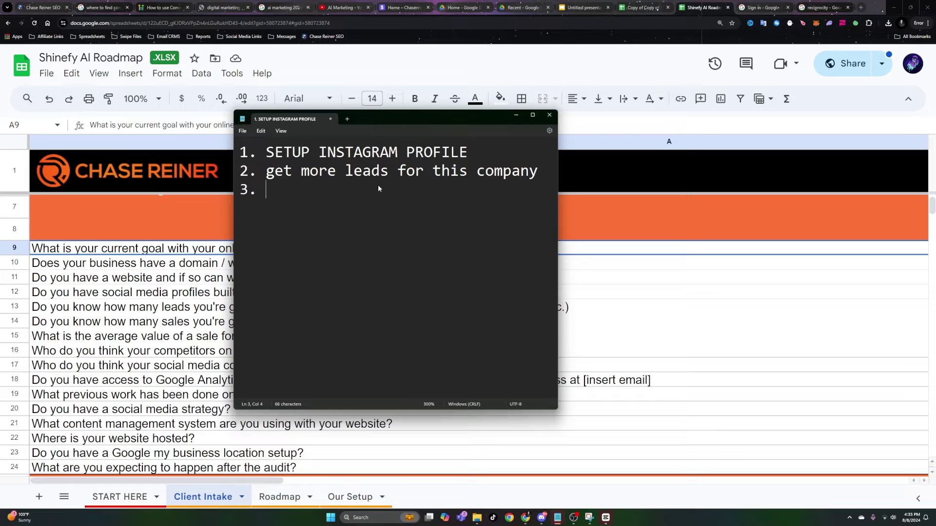
- Reword item 2 of the note as: Sounds like, "get more leads for this company", with the phrase in quotation marks
left_click(266, 173)
type("Soubnd")
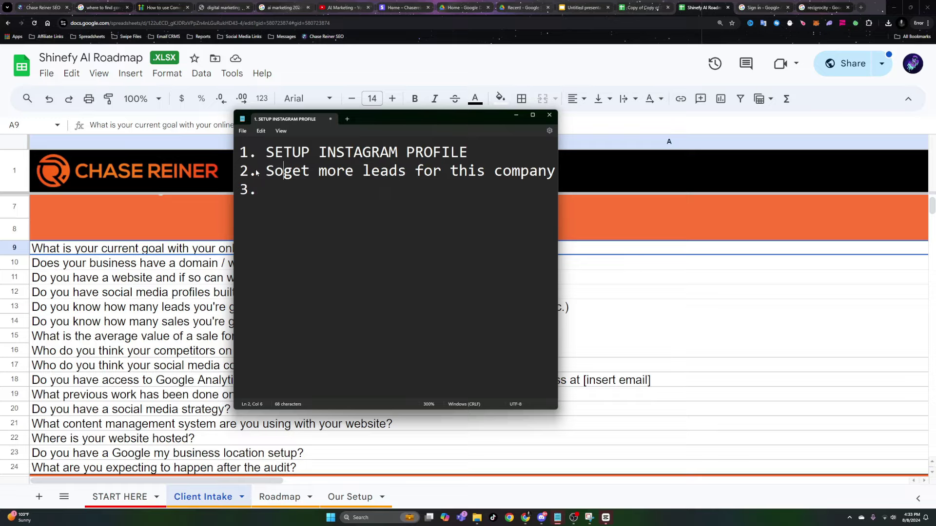
type("s")
key("BackSpace")
key("BackSpace")
key("BackSpace")
key("BackSpace")
type("nds like")
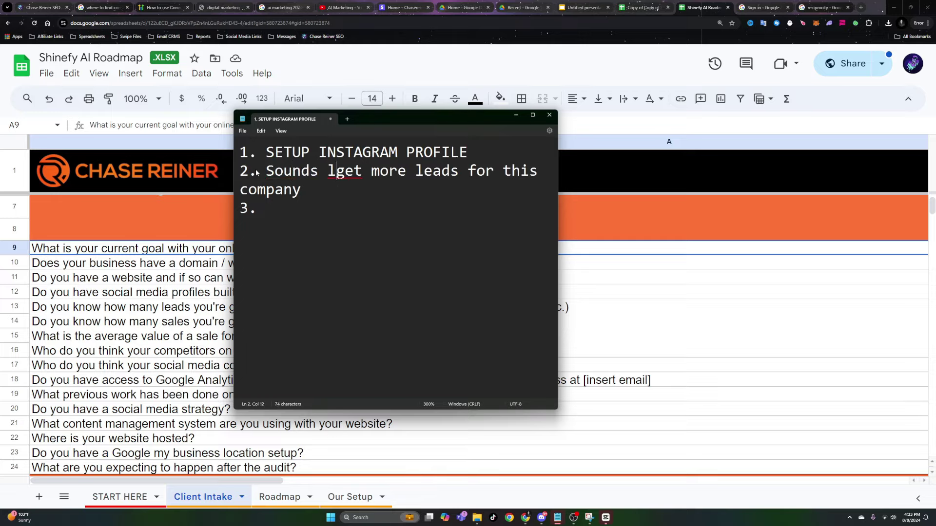
key("BackSpace")
type(", \"")
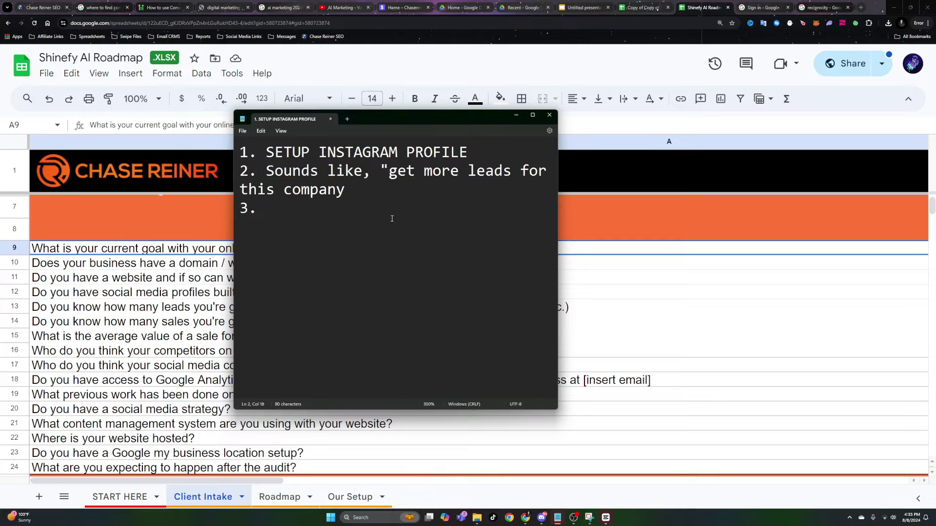
left_click(380, 196)
type("\"")
- Highlight the intake questions in A10:A16, then write "THE PERSON WHO TALKS THE MOST LOSES" as item 3 of the note
left_click_drag(154, 265, 154, 351)
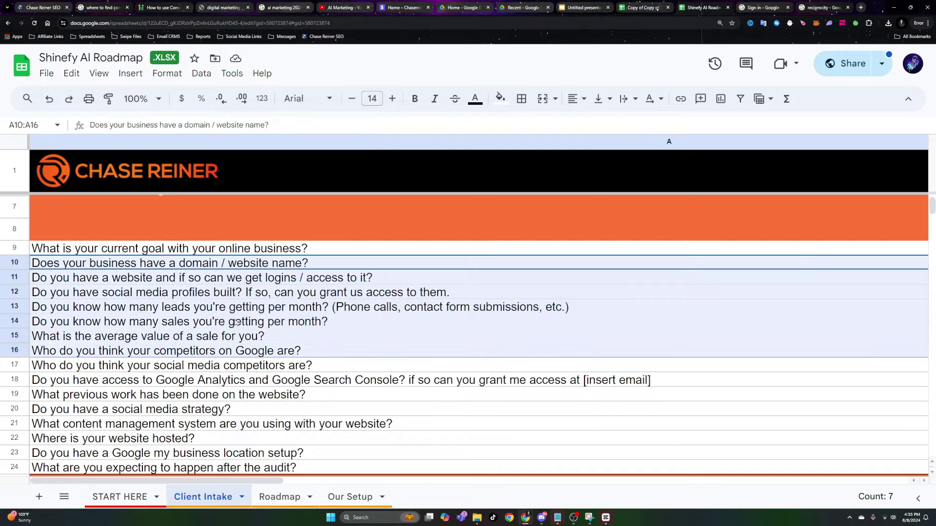
key("alt+Tab")
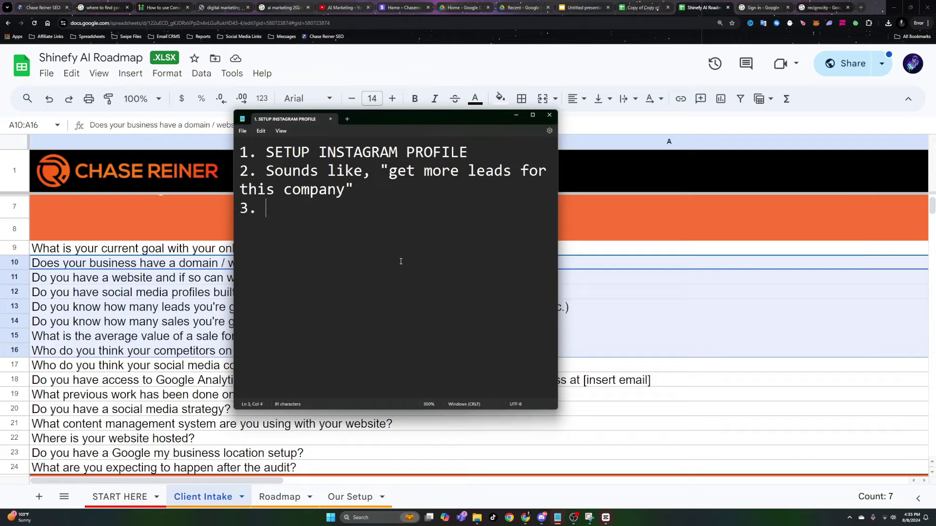
type("THE PERSON WH")
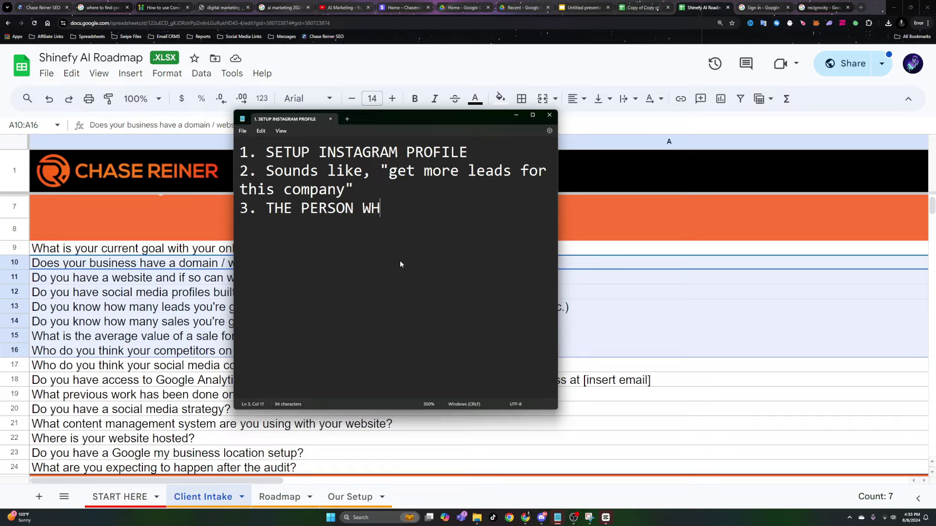
type("O TALKS THE ")
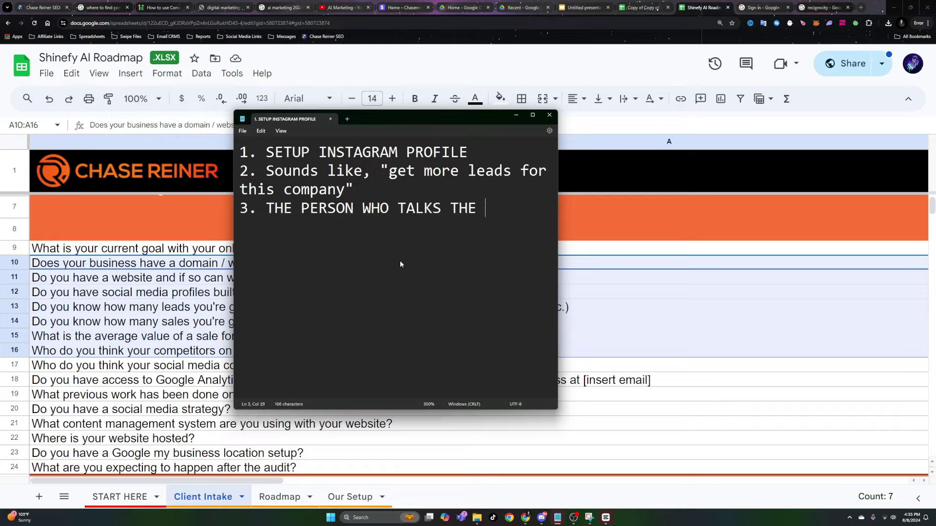
type("MOST LOSES")
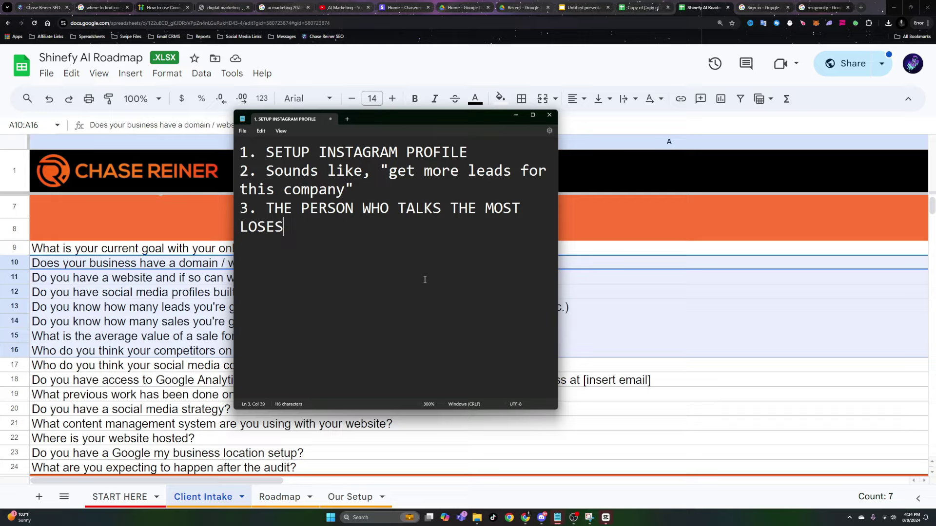
- Add "4. they lost marketing" and an empty item 5 to the note, and highlight the domain and website questions in A10:A11 of the sheet
left_click(196, 280)
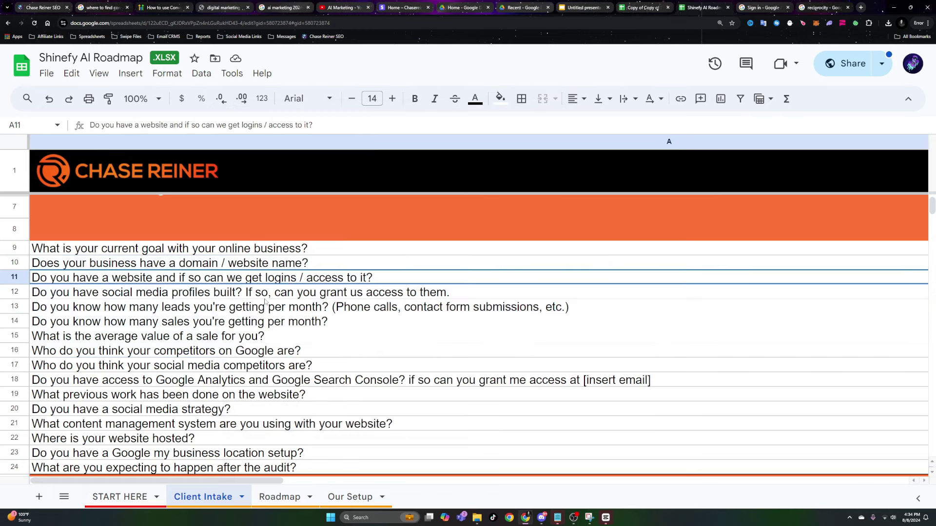
left_click(174, 296)
key("alt+Tab")
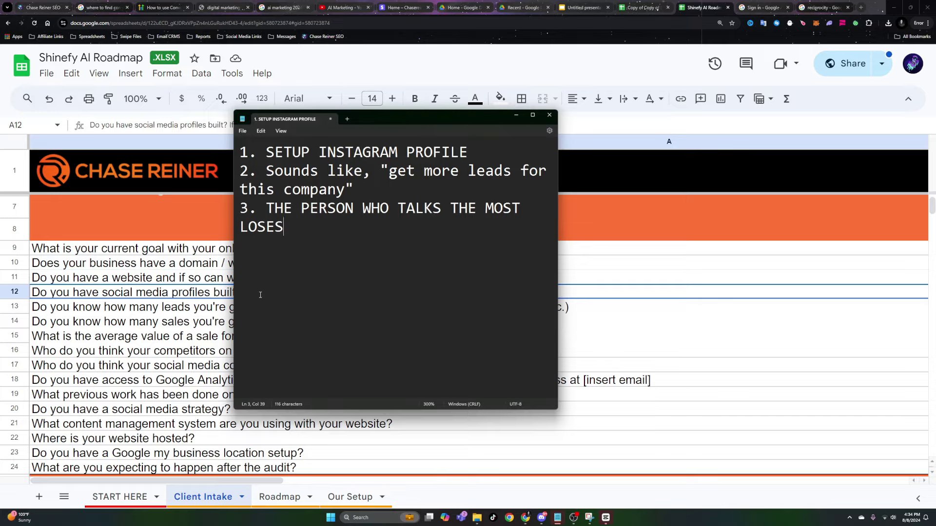
key("Return")
type("4. they lost ")
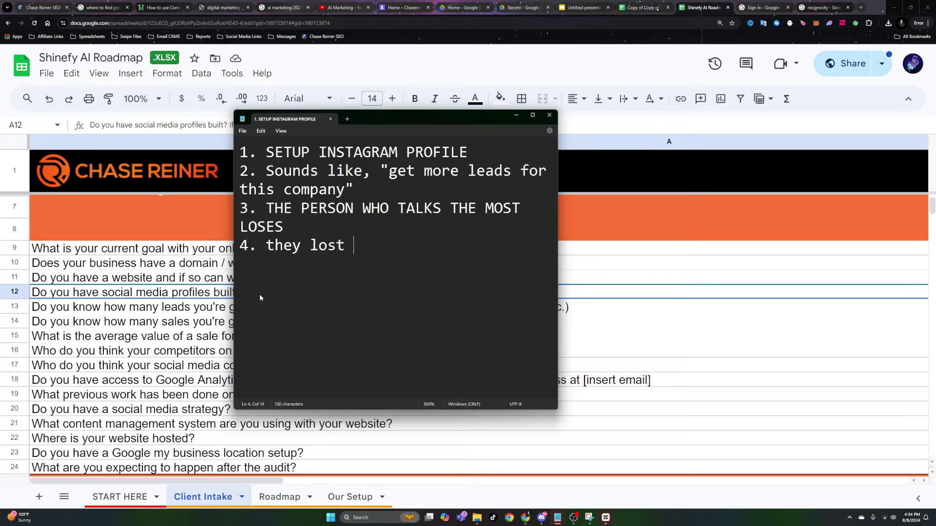
type("marketing")
key("Return")
type("5.")
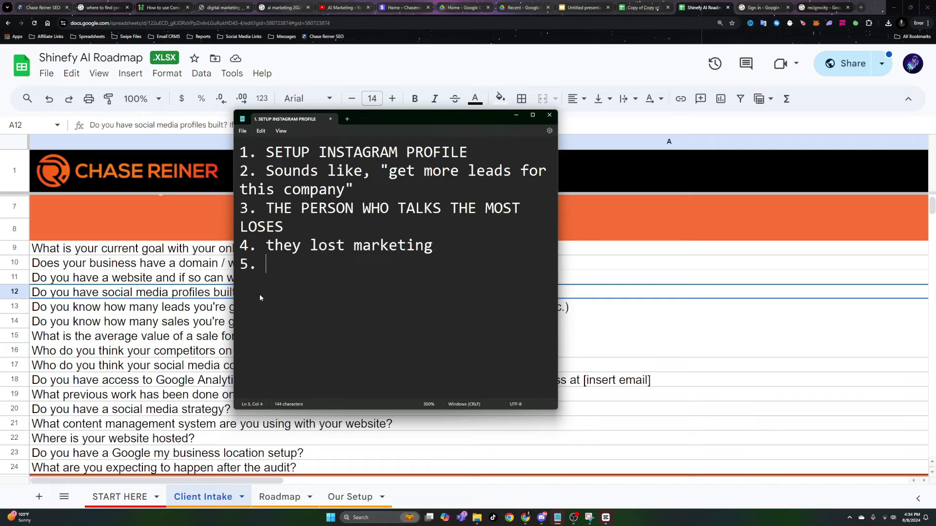
left_click_drag(222, 277, 222, 263)
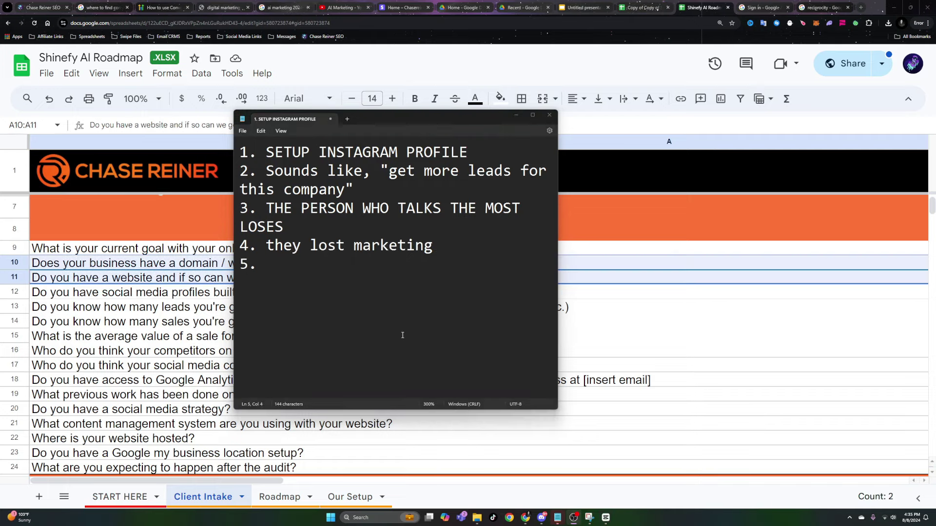
- Write "FREE VALUE" as item 5 of the note, start an empty item 6, and highlight the item 5 text
left_click(400, 321)
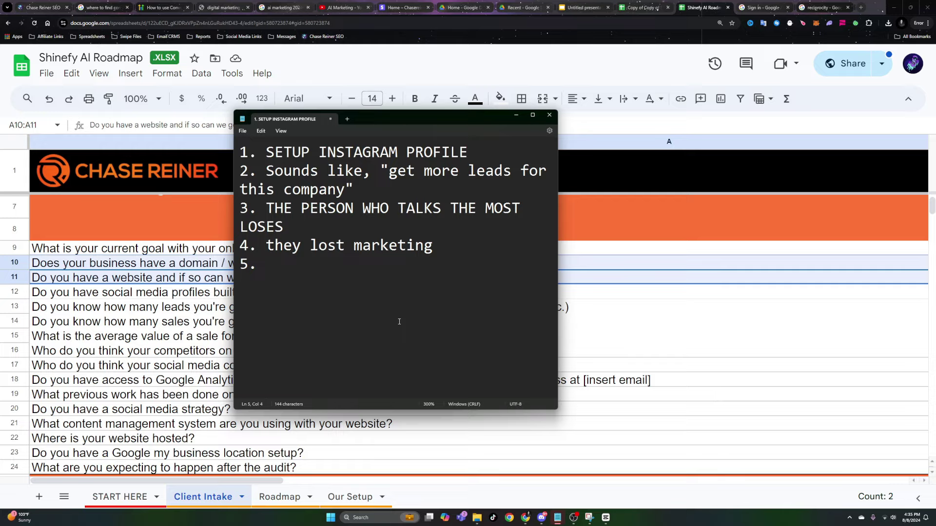
type("FREE VALUE")
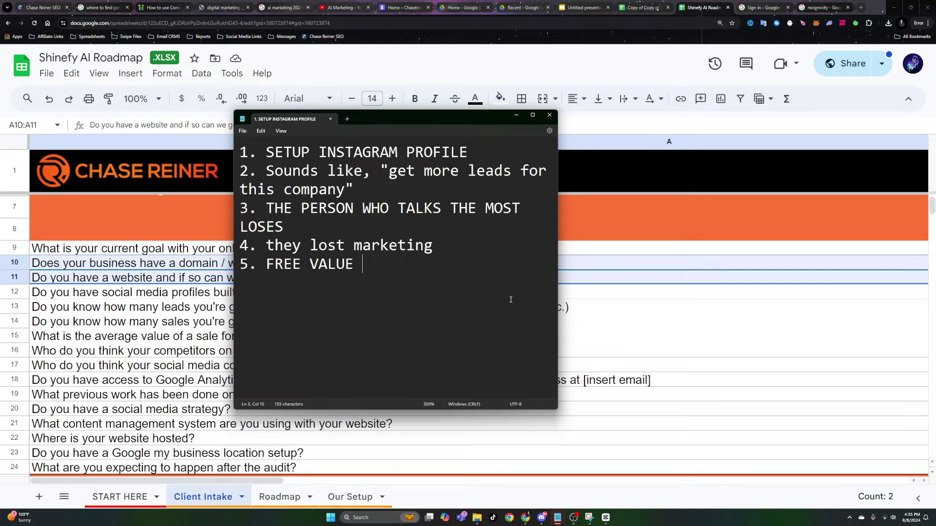
key("Return")
type("6.")
left_click_drag(362, 263, 266, 264)
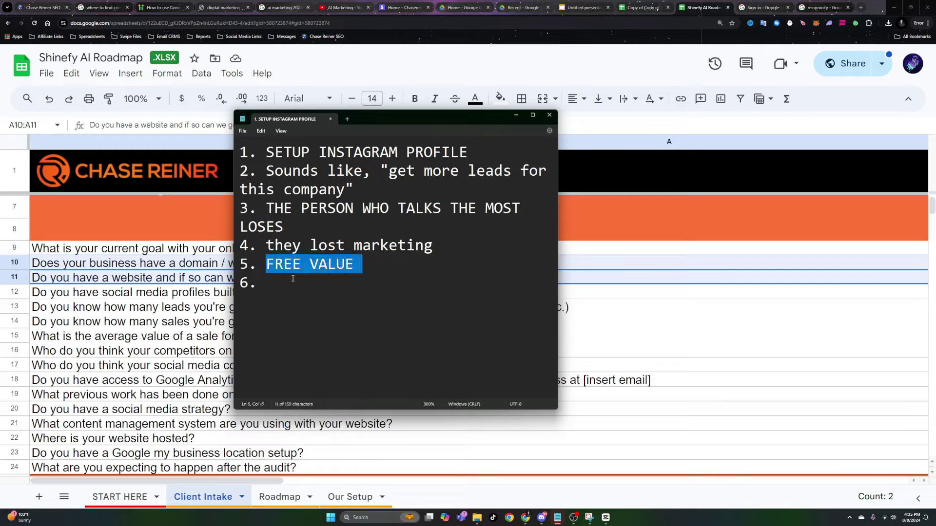
left_click(299, 312)
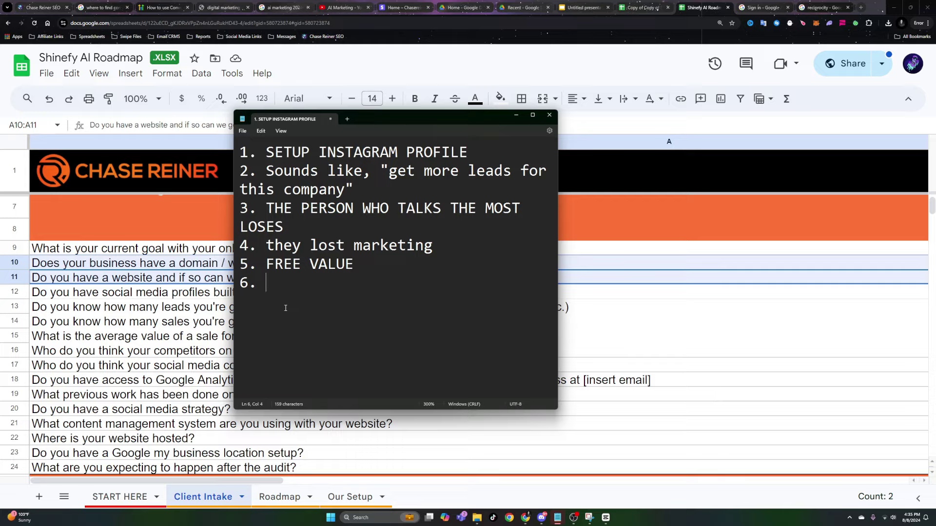
- Return to the spreadsheet and look through the Roadmap sheet's checklist sections, from the tools list down to On Page SEO
left_click(209, 312)
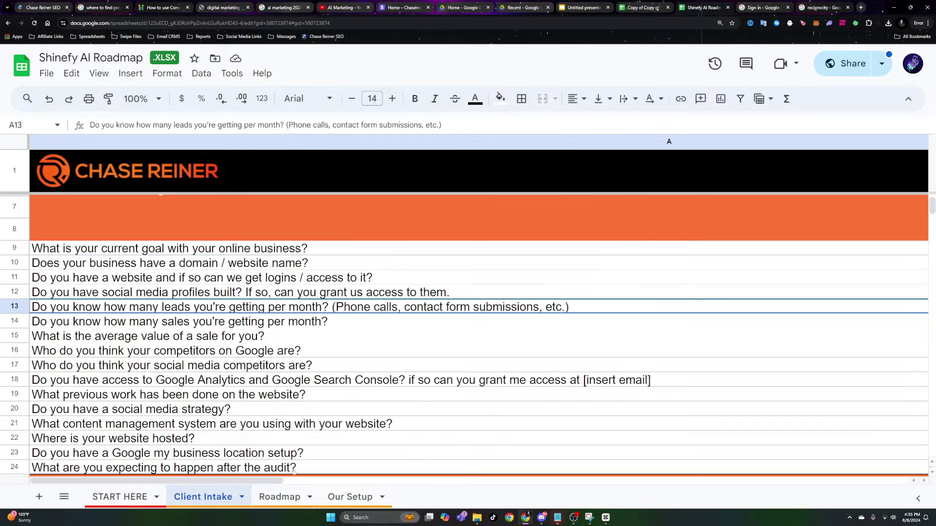
left_click(278, 496)
scroll(316, 463, "up", 3)
scroll(316, 463, "up", 20)
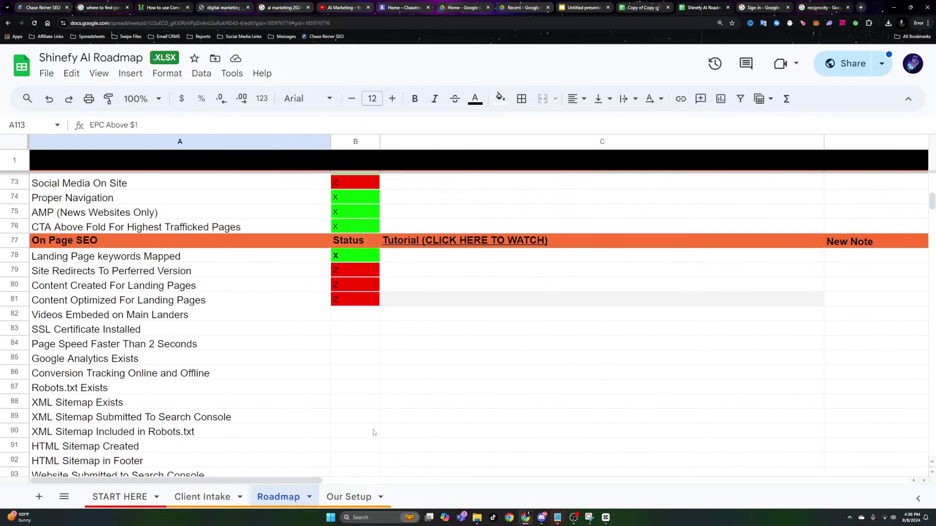
scroll(592, 399, "down", 20)
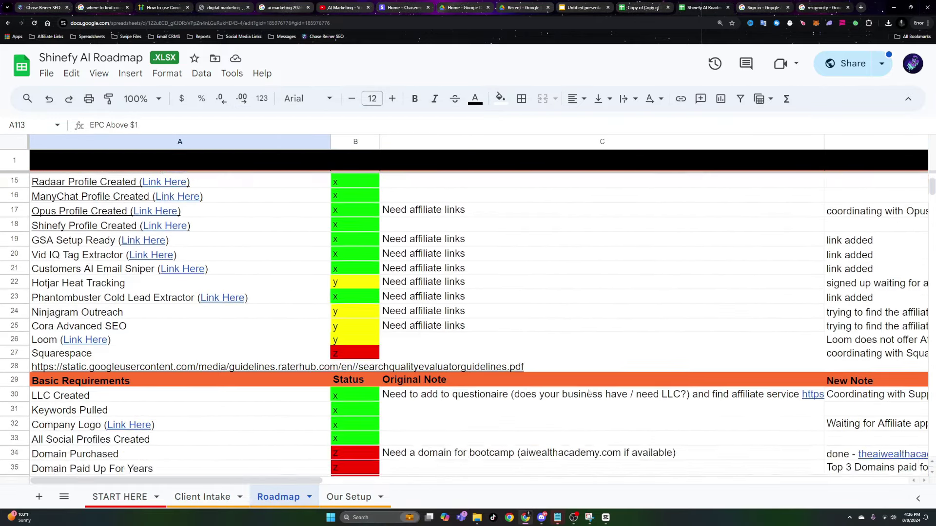
scroll(804, 345, "up", 4)
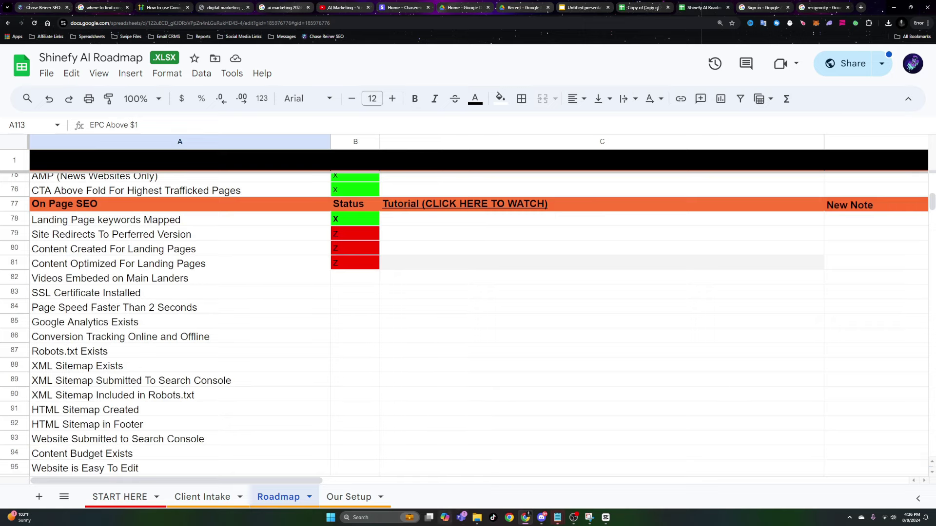
mouse_move(558, 521)
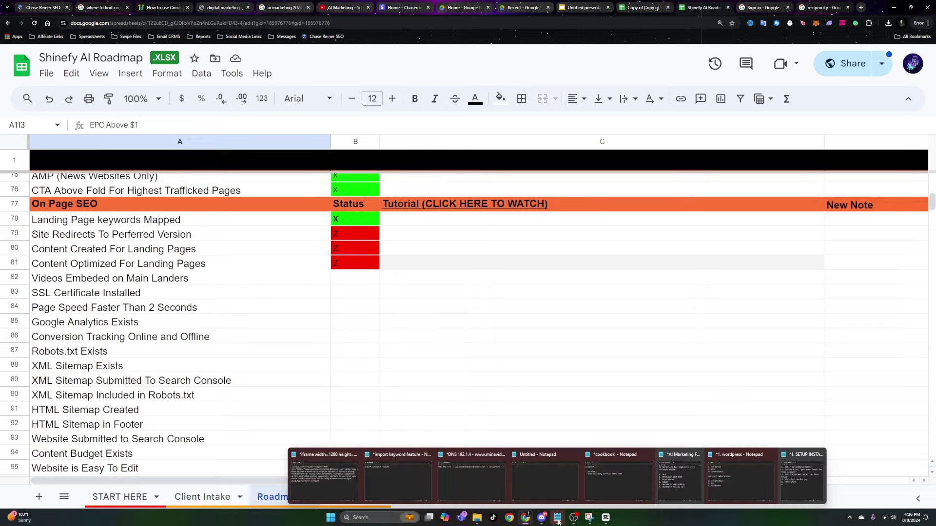
left_click(516, 336)
scroll(487, 341, "up", 15)
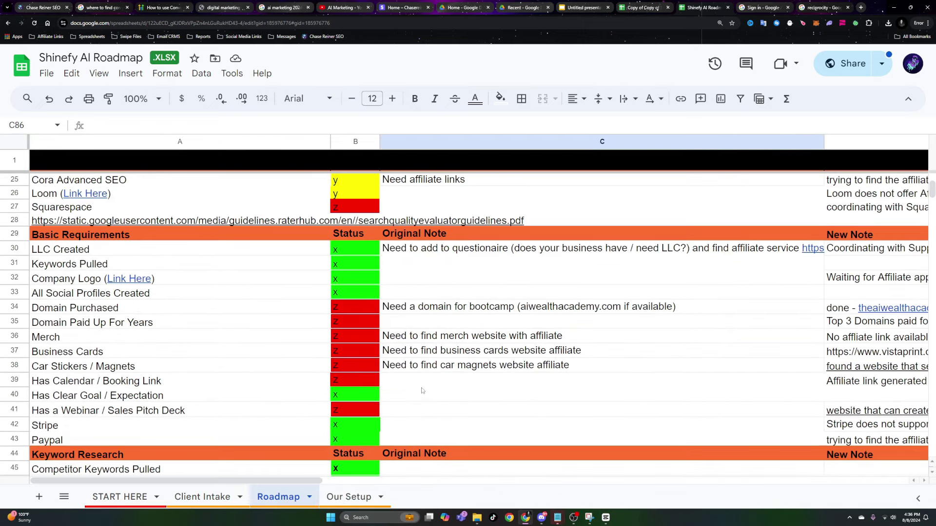
scroll(422, 390, "down", 3)
right_click(358, 327)
scroll(456, 293, "down", 2)
left_click(672, 338)
scroll(611, 338, "down", 6)
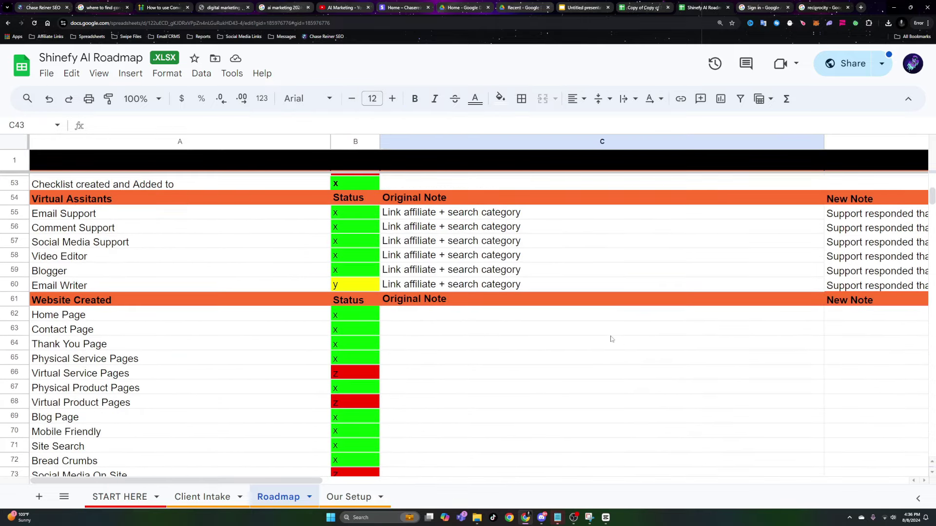
scroll(611, 339, "down", 8)
scroll(410, 310, "up", 20)
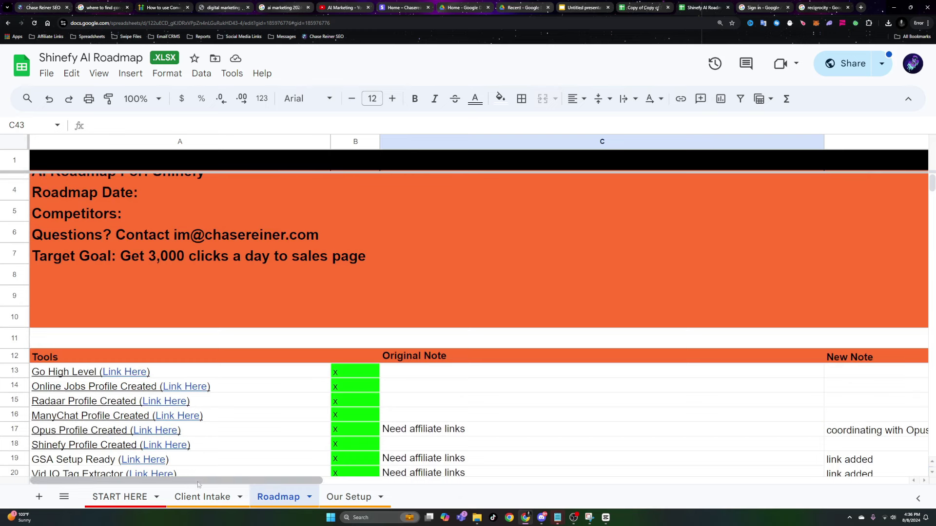
- Review the Client Intake sheet's questions, from the domain and social media profiles down to the content management system
left_click(201, 495)
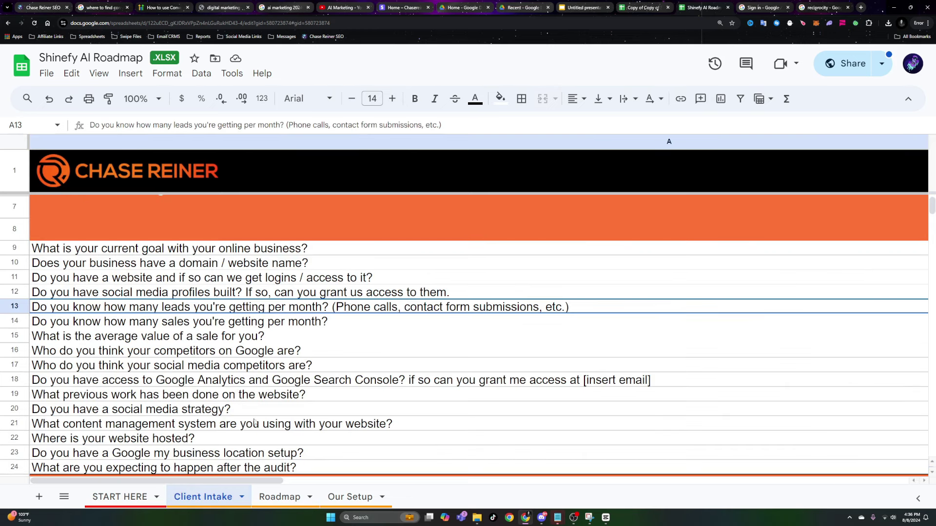
left_click_drag(276, 266, 292, 307)
left_click(341, 293)
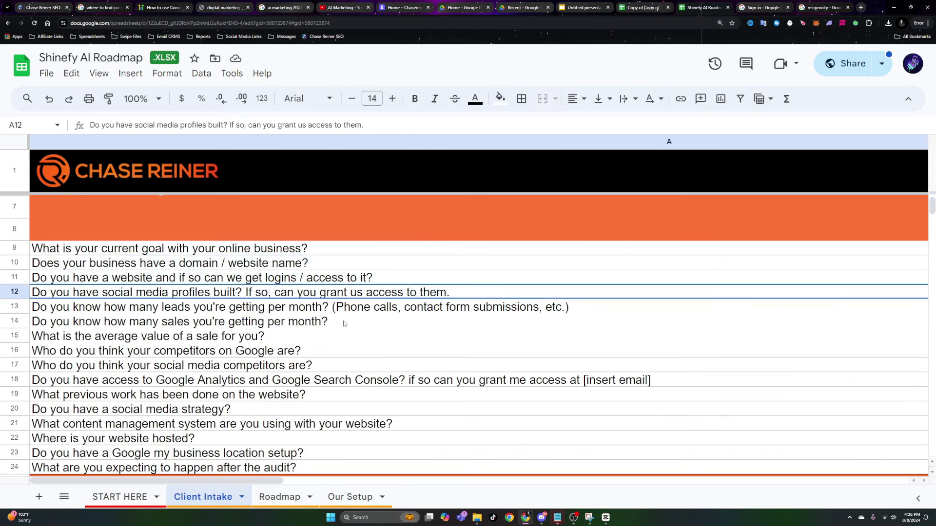
scroll(343, 324, "down", 3)
left_click_drag(229, 204, 243, 286)
right_click(243, 286)
left_click(251, 282)
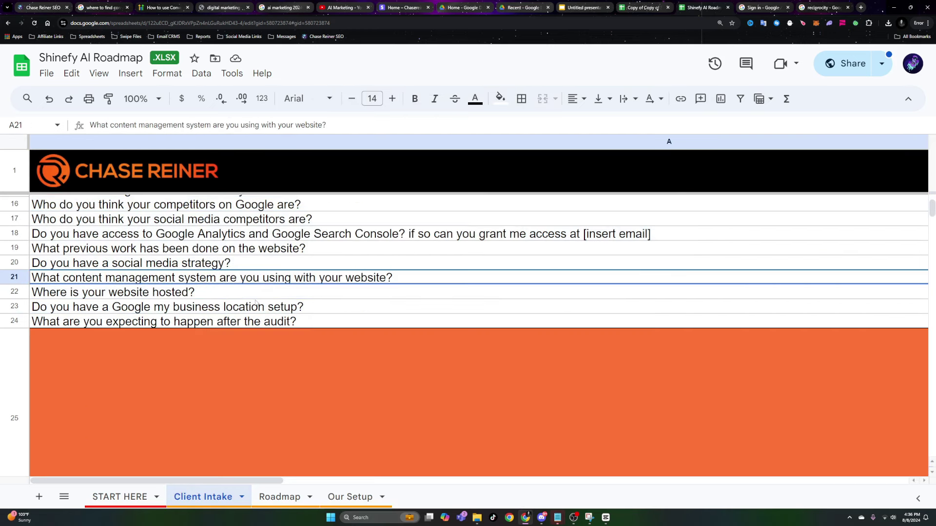
- Go through the Roadmap sheet from Tools to Funnel Created, highlighting On Page SEO items A82:A90 and funnel rows A106:A109
left_click(280, 497)
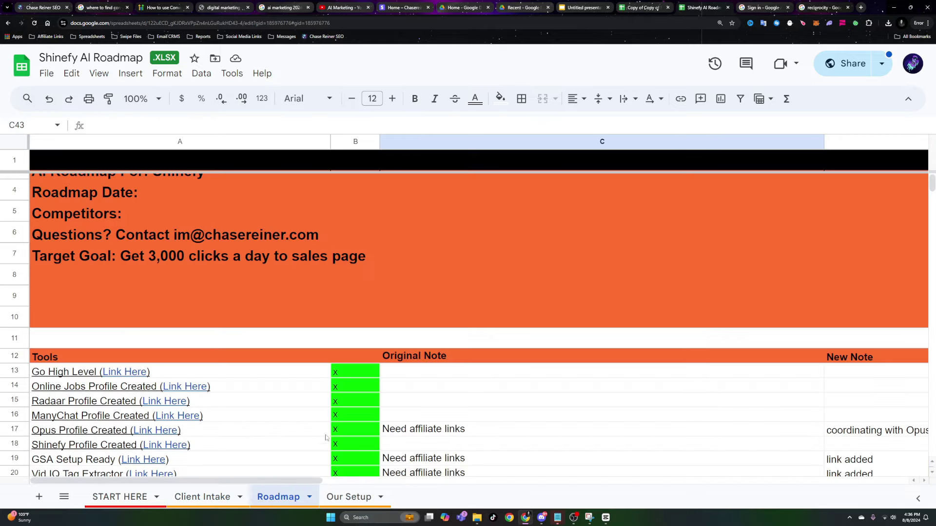
scroll(346, 317, "down", 3)
scroll(431, 292, "up", 4)
scroll(414, 292, "down", 10)
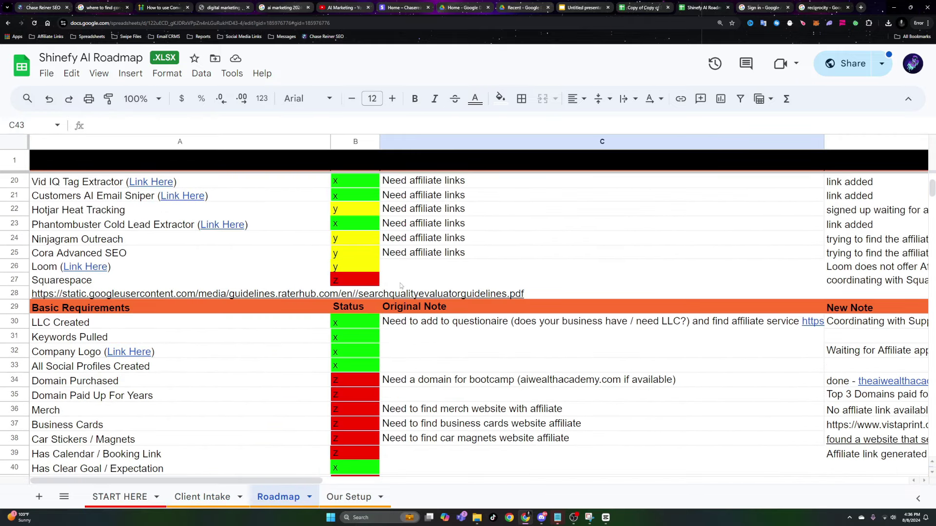
scroll(399, 296, "down", 3)
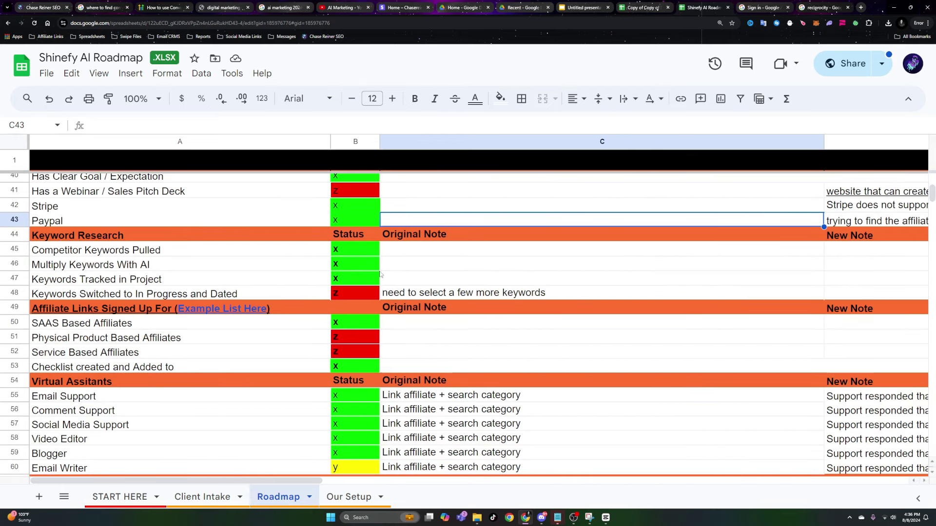
scroll(380, 274, "down", 4)
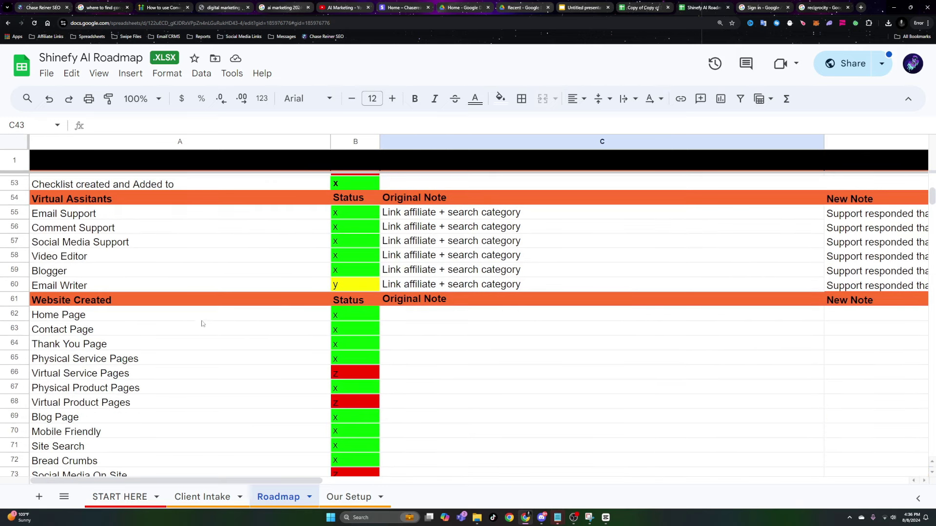
scroll(203, 324, "down", 2)
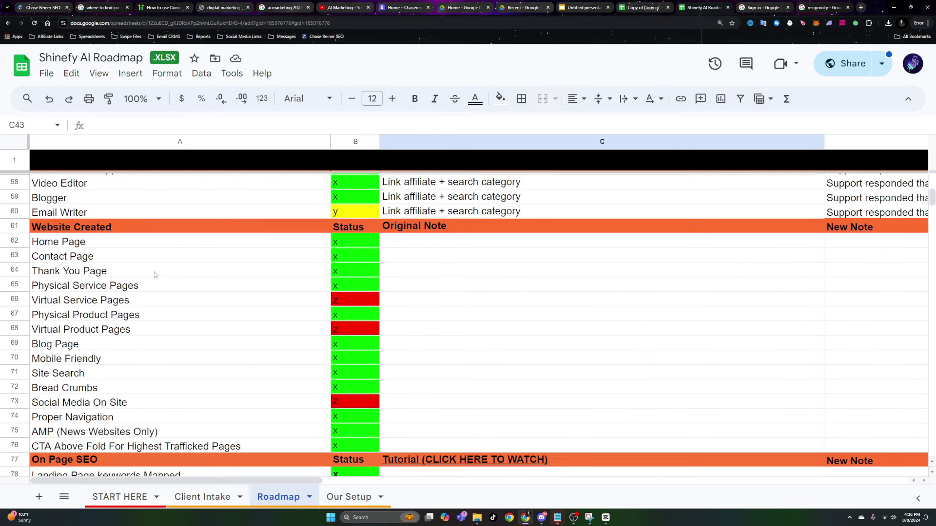
left_click_drag(155, 258, 164, 433)
left_click(151, 344)
scroll(151, 343, "down", 5)
scroll(166, 419, "down", 7)
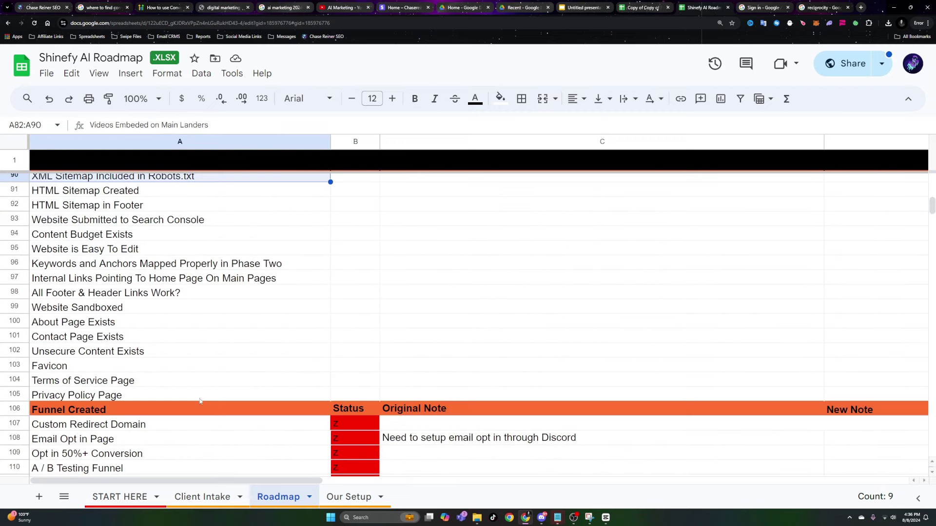
left_click_drag(120, 379, 165, 417)
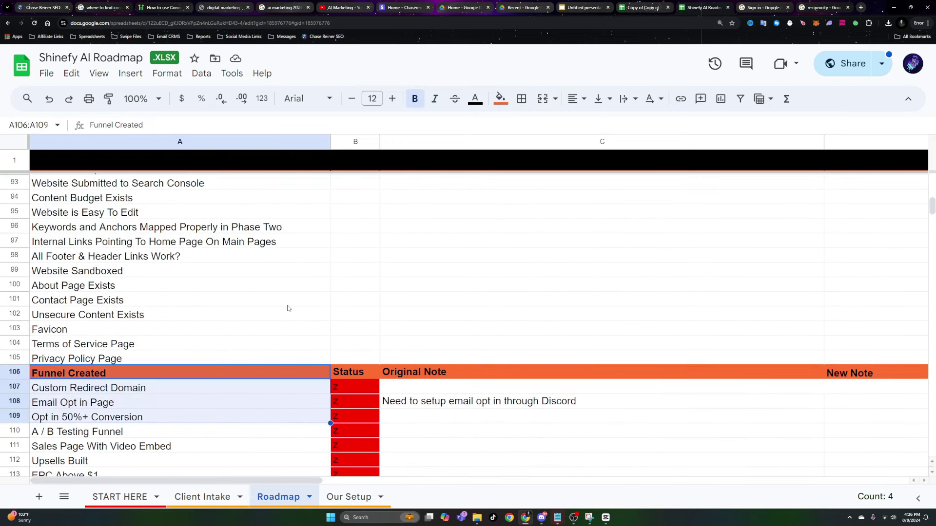
scroll(288, 308, "up", 20)
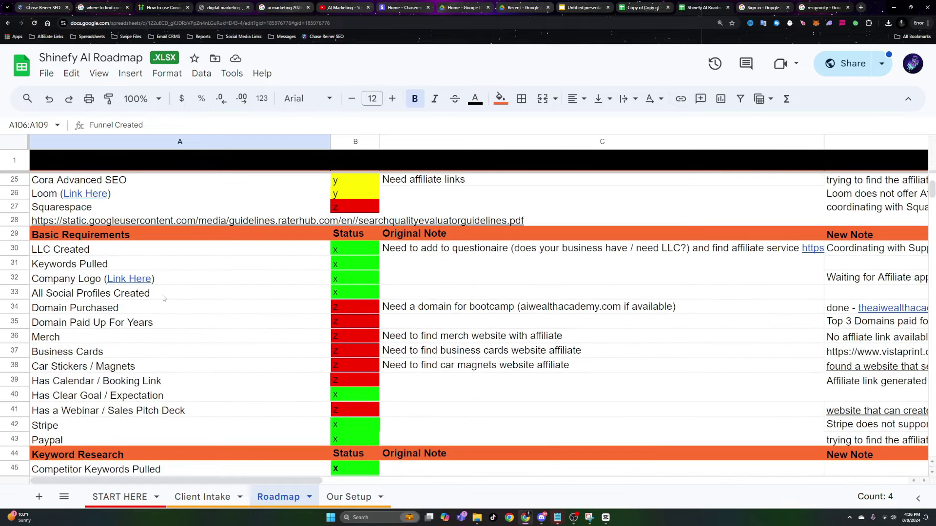
- Examine the Roadmap sheet's tools and Basic Requirements lists, and highlight the Keyword Research section in A44:A49
scroll(163, 298, "up", 4)
scroll(226, 330, "down", 4)
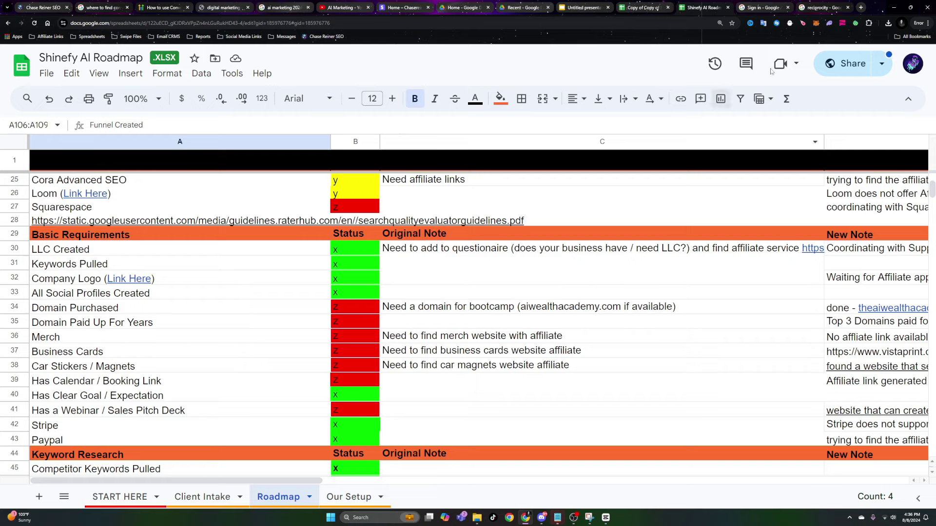
scroll(300, 225, "up", 1)
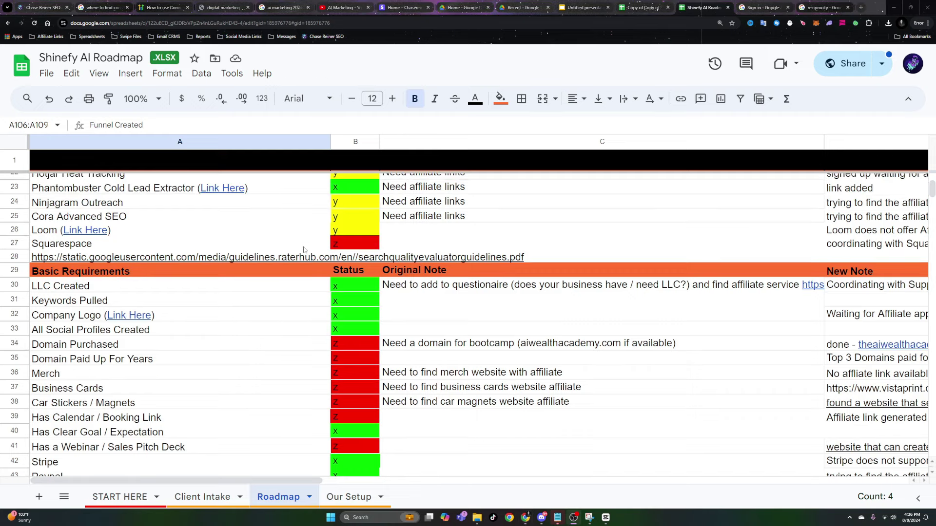
scroll(311, 249, "up", 4)
scroll(263, 246, "down", 10)
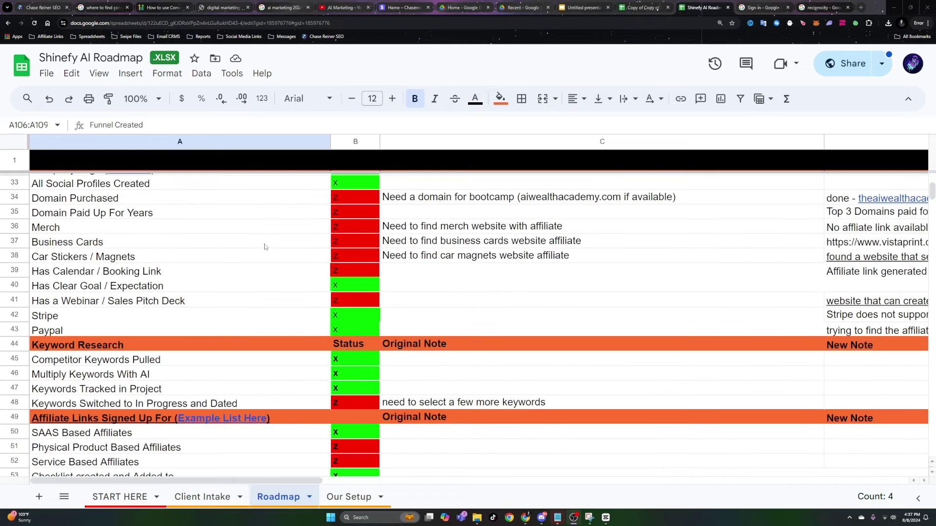
left_click_drag(120, 235, 127, 308)
scroll(218, 253, "up", 4)
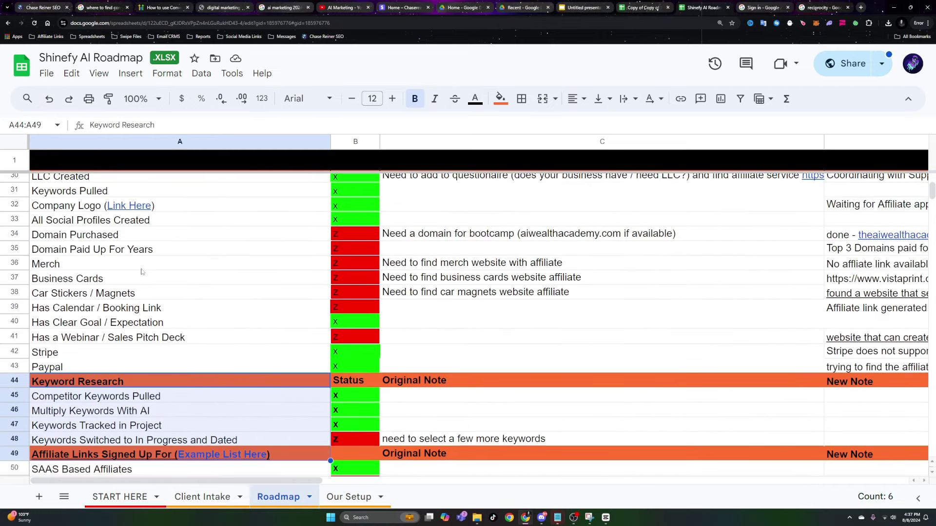
scroll(142, 271, "up", 4)
scroll(219, 248, "down", 8)
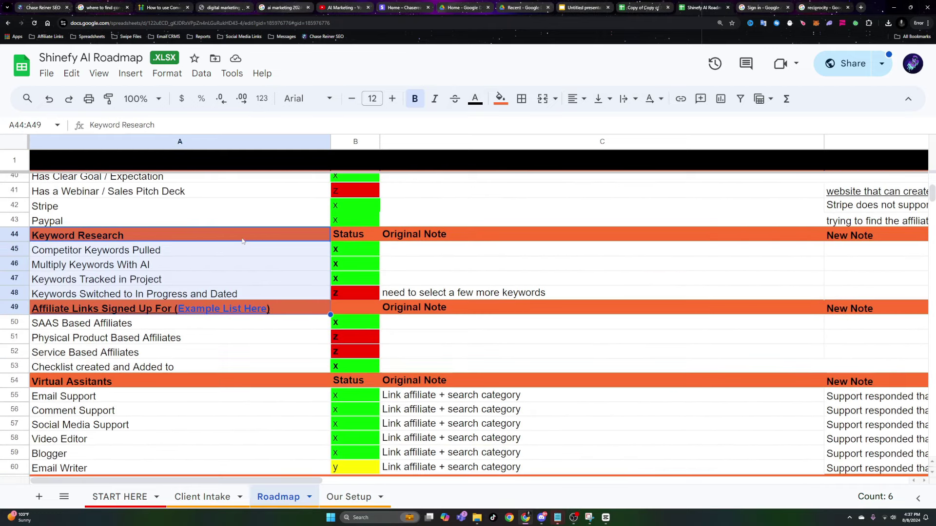
scroll(258, 233, "up", 1)
scroll(234, 226, "down", 2)
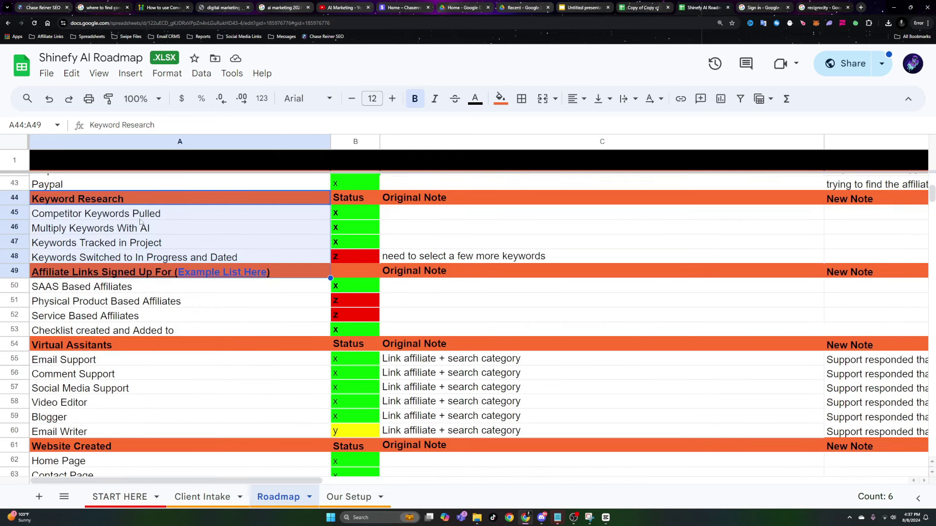
left_click(97, 215)
left_click_drag(175, 207, 173, 228)
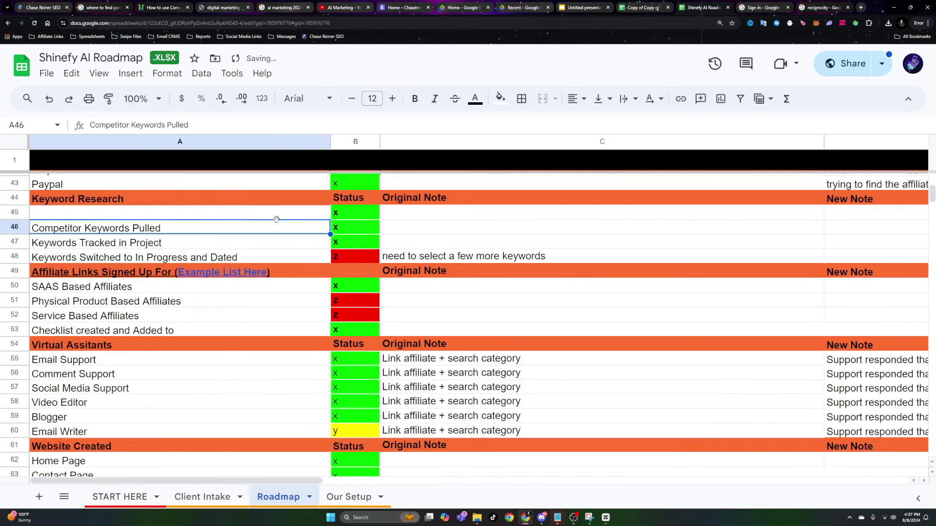
key("ctrl+z")
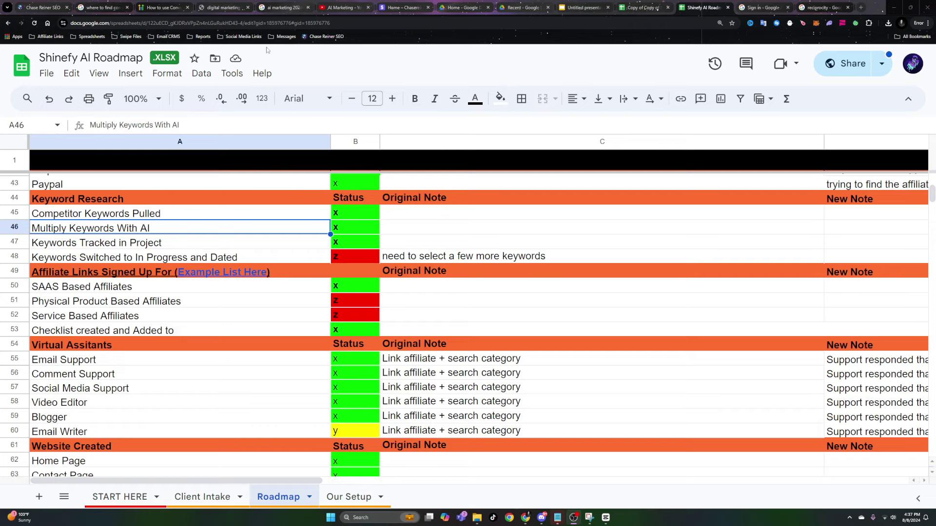
- Open shineranker.com in a new browser tab and log in to reach the projects dashboard
left_click(860, 7)
type("shineranker.c")
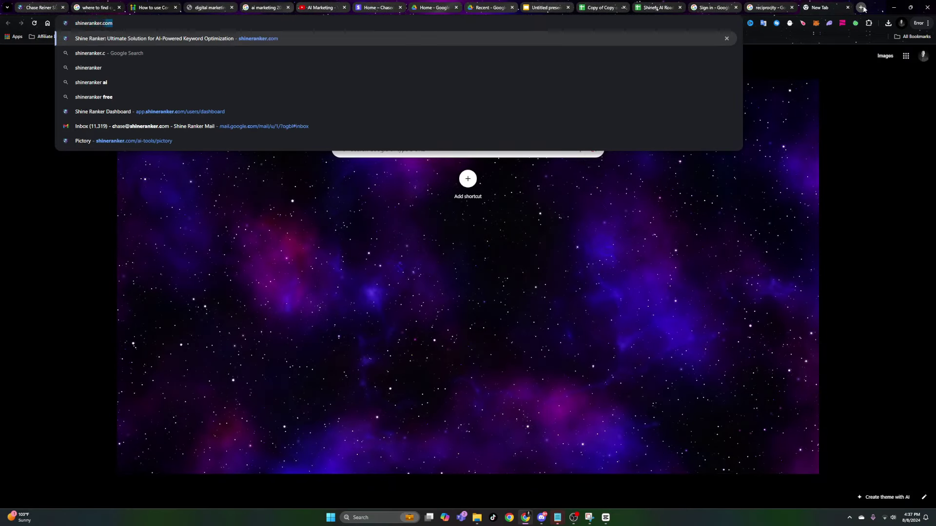
key("Return")
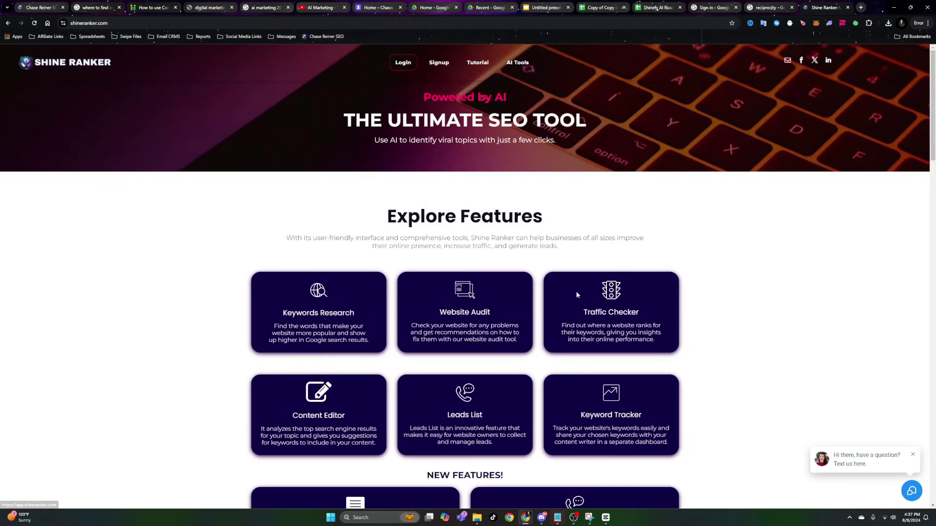
left_click(403, 63)
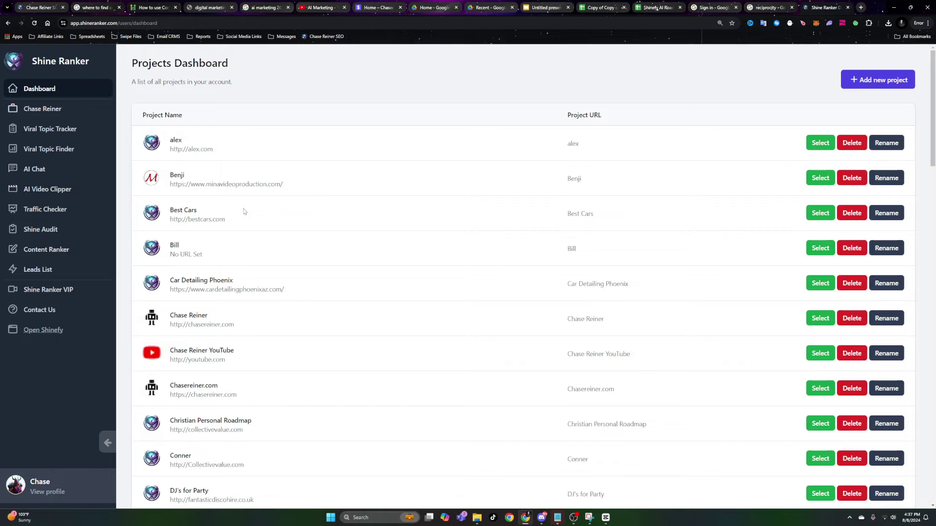
- Open the form for a new Shine Ranker project, ready for its project name
left_click(854, 82)
left_click(684, 127)
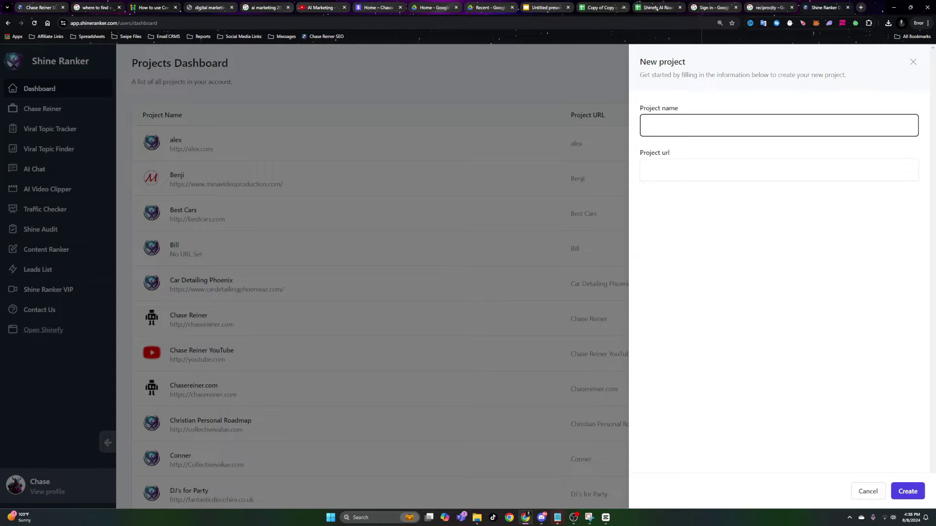
left_click(702, 127)
- Search Google for "iphone repair santa barbara", open the iPhone Repair Santa Barbara business's website and copy its URL
left_click(861, 7)
type("iphone repa")
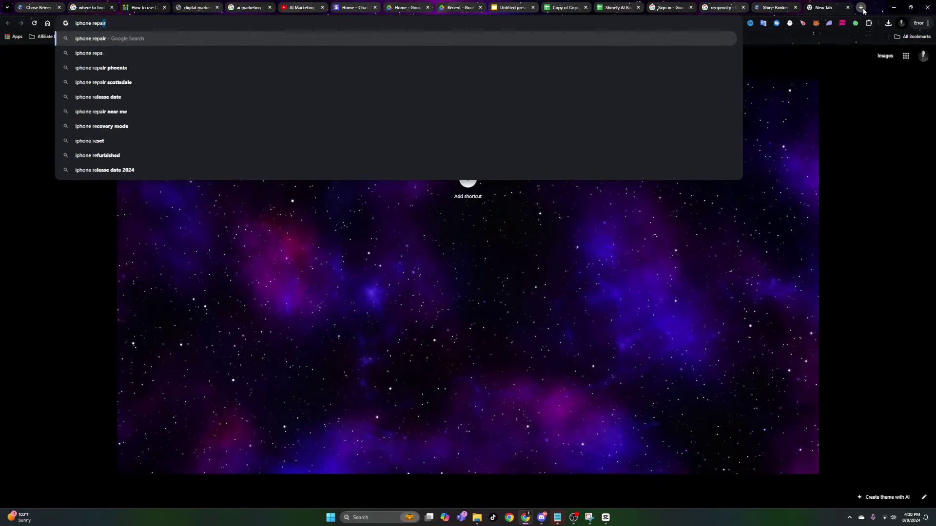
type("ir santa barbara")
key("Return")
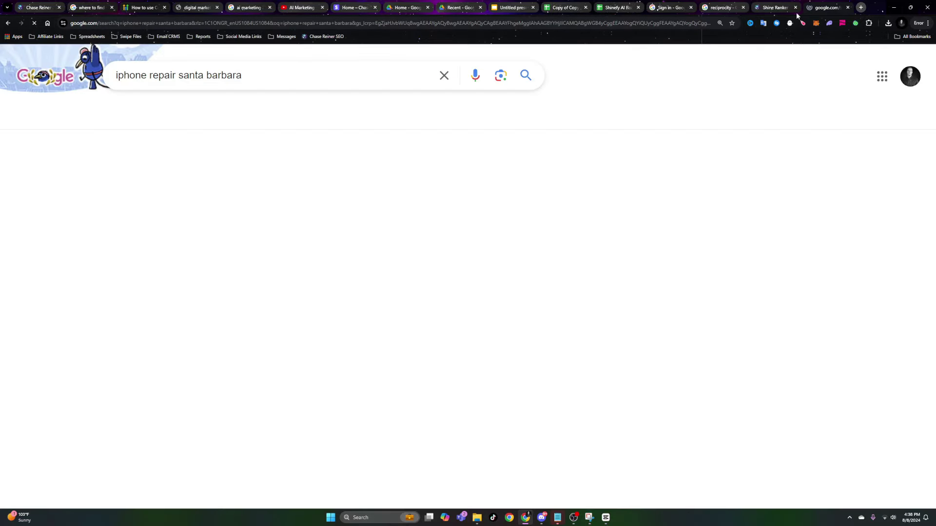
scroll(237, 301, "down", 4)
scroll(237, 301, "up", 3)
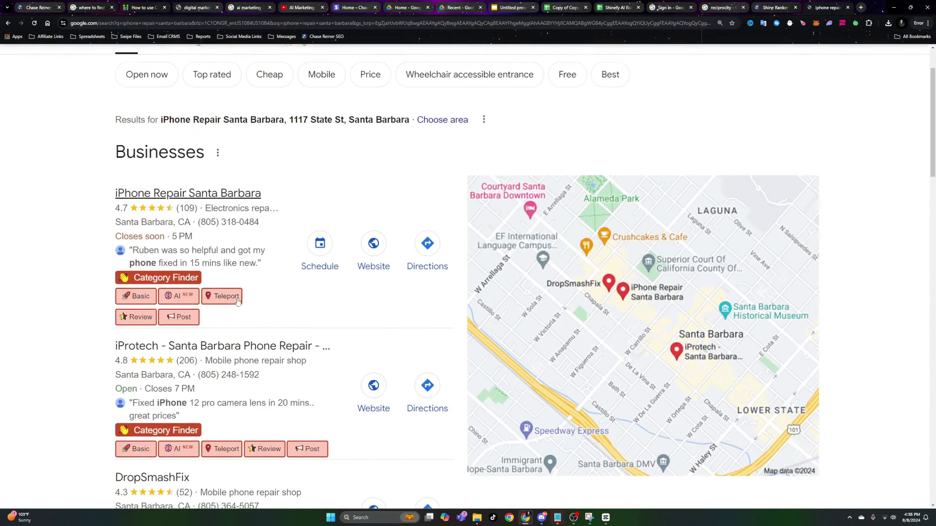
scroll(238, 301, "up", 2)
left_click(370, 325)
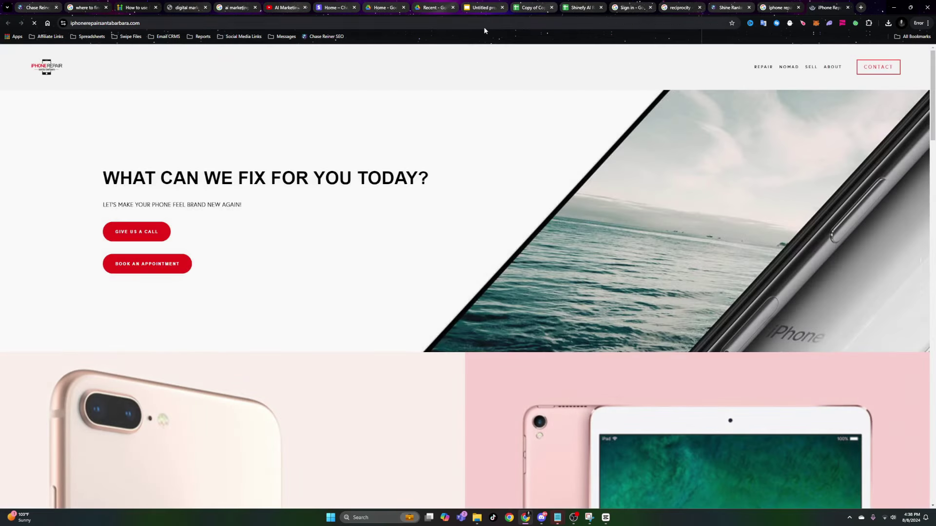
left_click(491, 29)
key("ctrl+c")
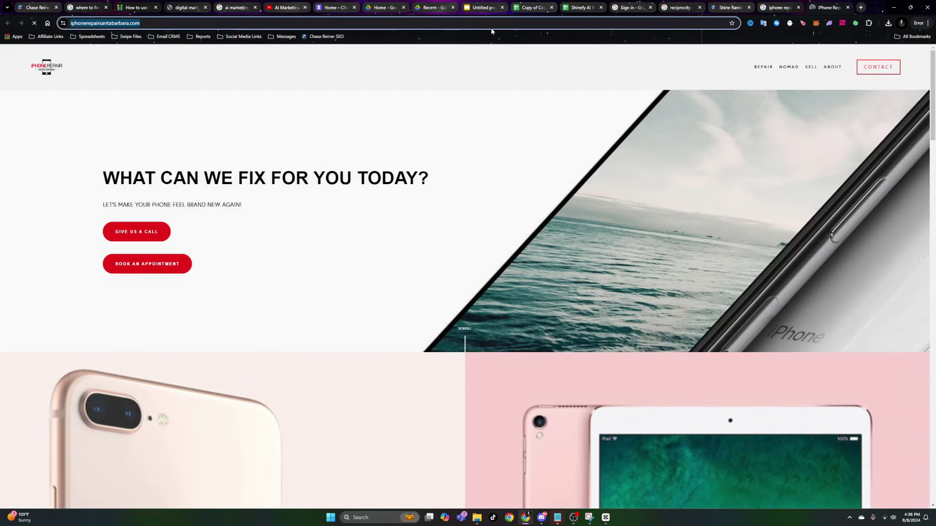
left_click(720, 7)
key("ctrl+v")
key("ctrl+z")
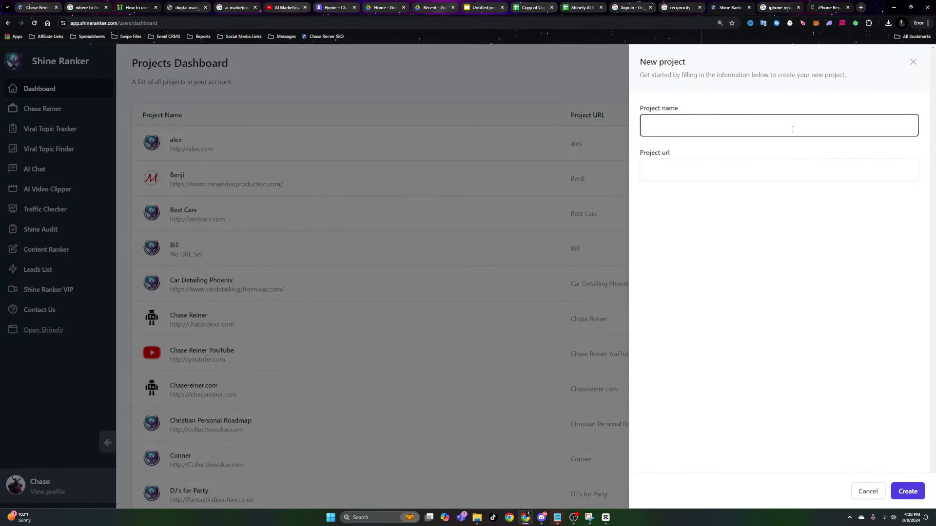
type("Iphone Repair Santa Barbara")
key("Tab")
key("ctrl+v")
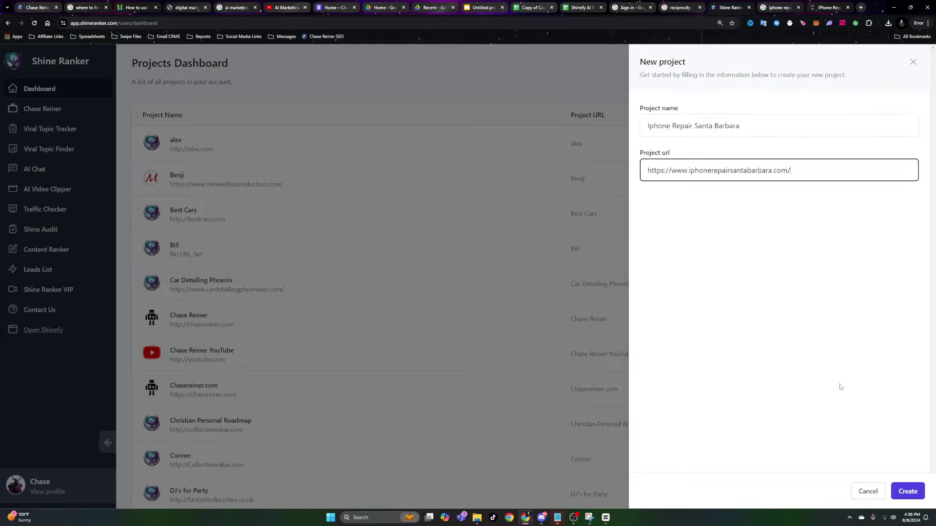
left_click(908, 491)
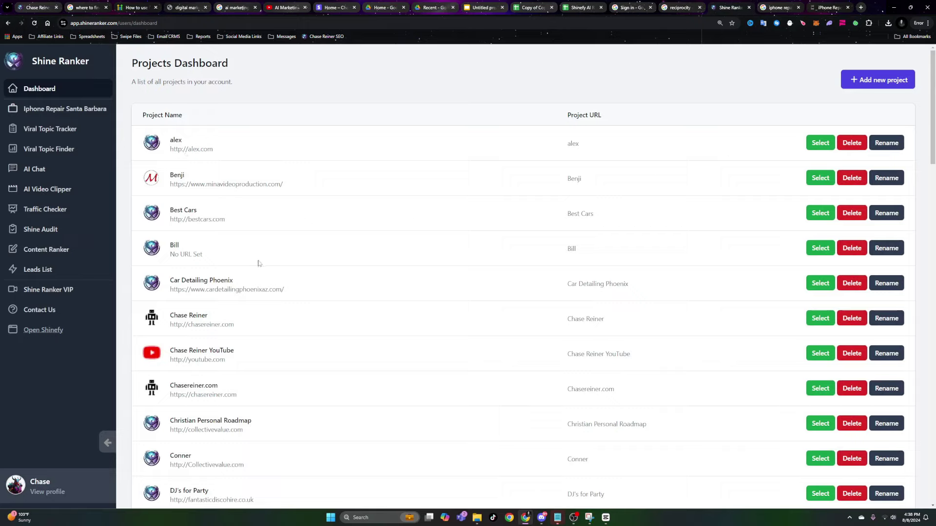
- Find "iphone" in the projects list and select the Iphone Repair Santa Barbara project
key("ctrl+f")
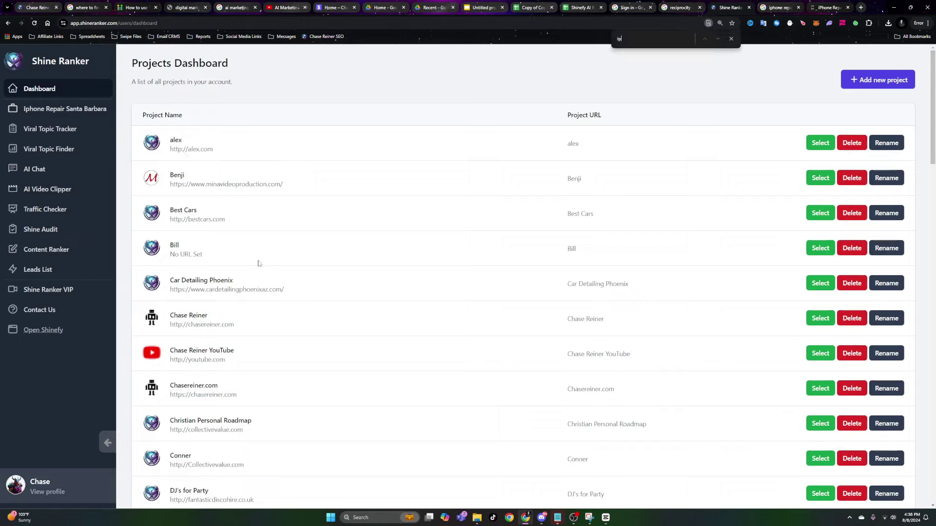
type("iphone")
left_click(820, 279)
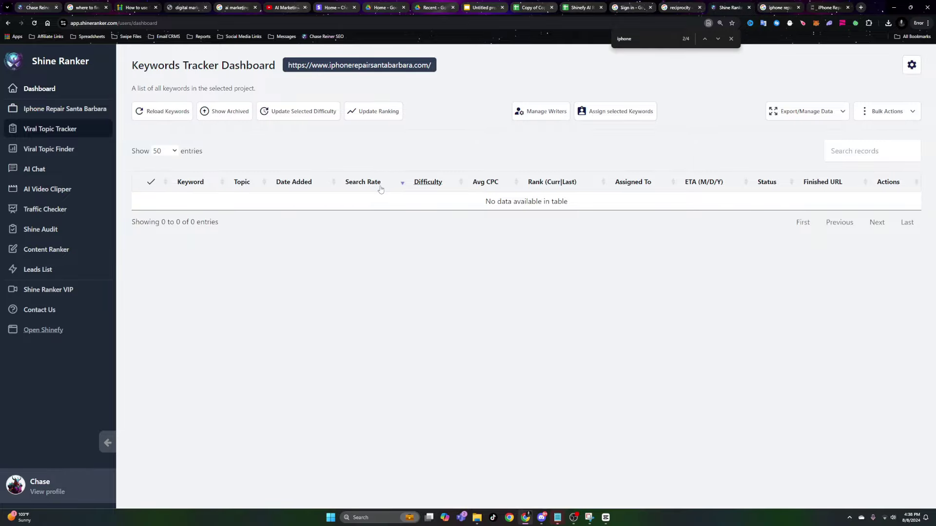
- Examine the Google results for "iphone repair santa barbara" across both result pages, down to the related searches
left_click(777, 8)
scroll(891, 218, "down", 4)
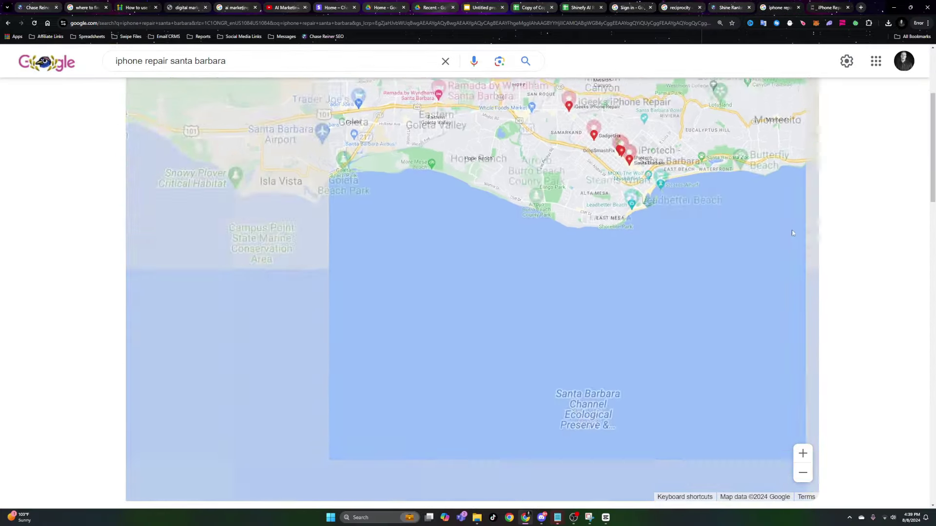
scroll(891, 218, "down", 15)
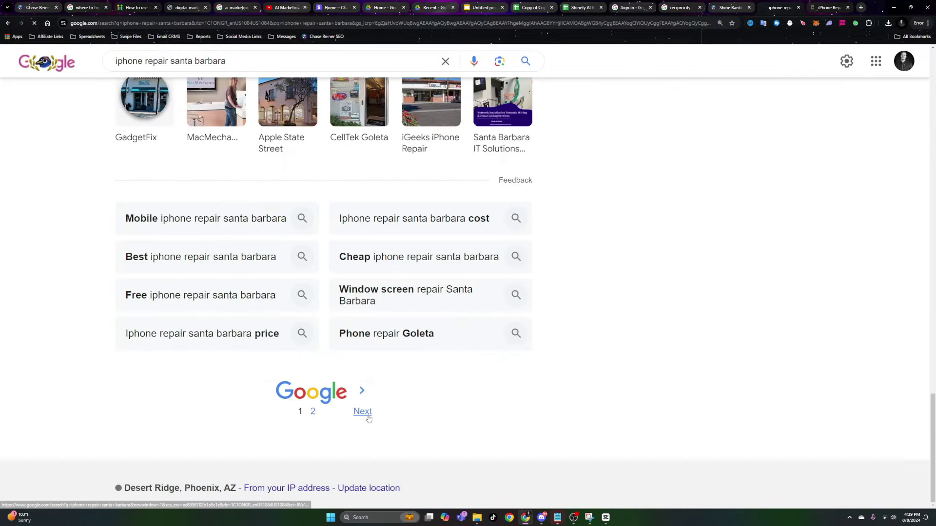
left_click(361, 412)
scroll(203, 228, "down", 4)
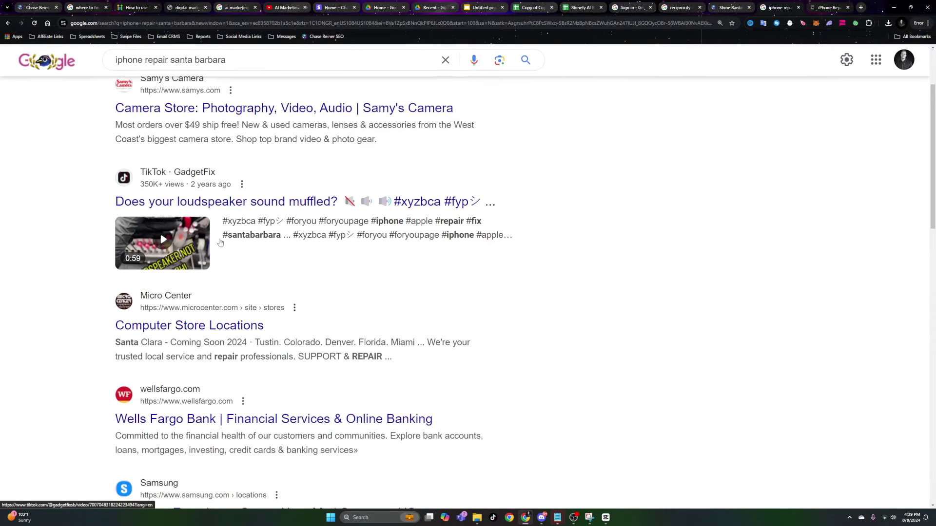
scroll(203, 228, "down", 3)
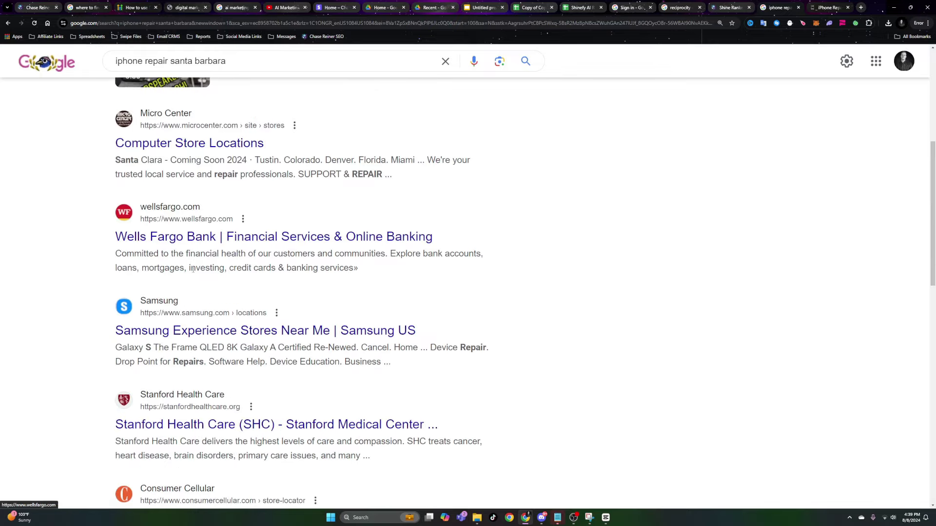
scroll(192, 291, "up", 7)
scroll(238, 268, "down", 12)
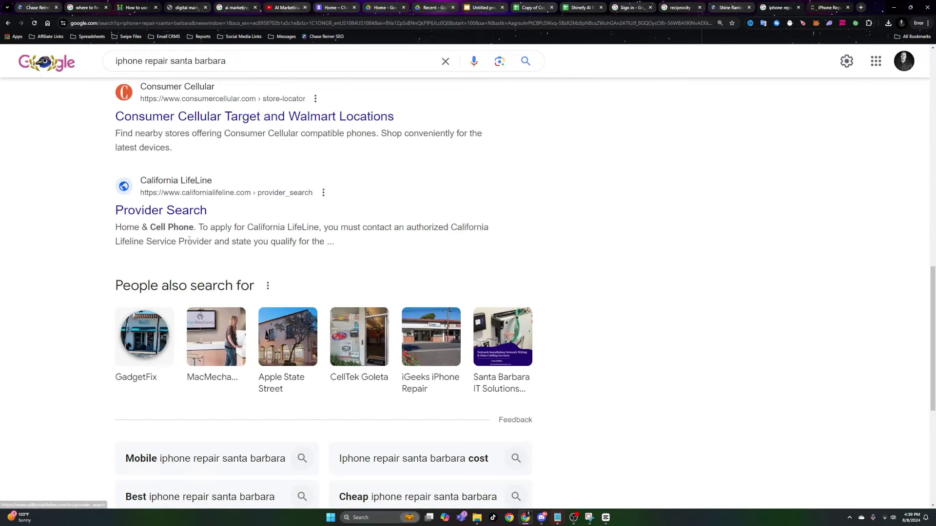
scroll(238, 268, "down", 8)
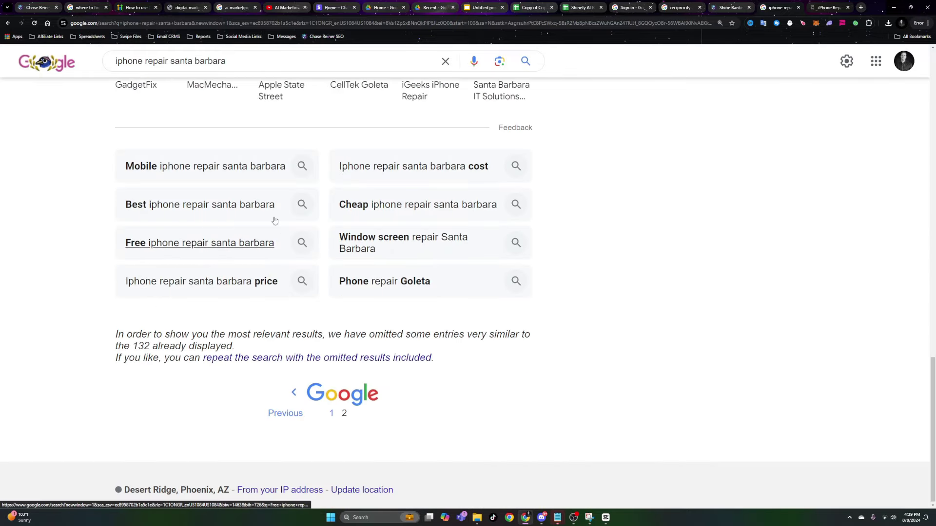
- Follow the related search "Mobile iphone repair santa barbara", open DropSmashFix's Santa Barbara Cell Phone Repair page and select its address
scroll(273, 220, "up", 4)
left_click(219, 349)
scroll(409, 179, "down", 10)
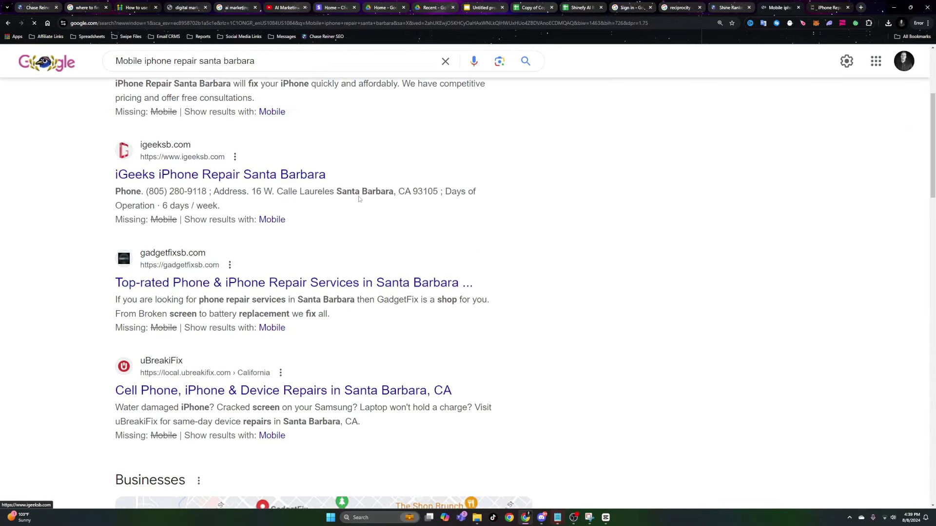
scroll(409, 178, "down", 15)
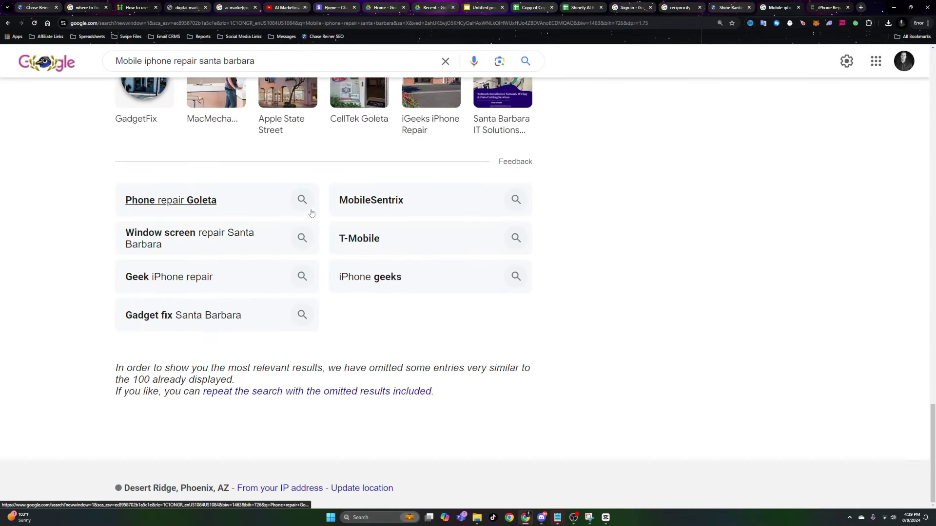
scroll(353, 201, "up", 12)
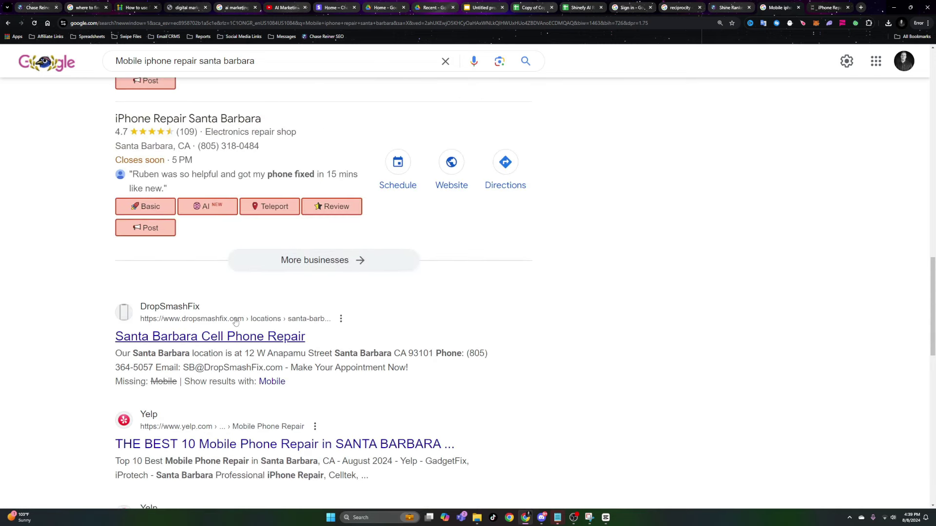
left_click_drag(113, 336, 323, 335)
left_click(237, 336)
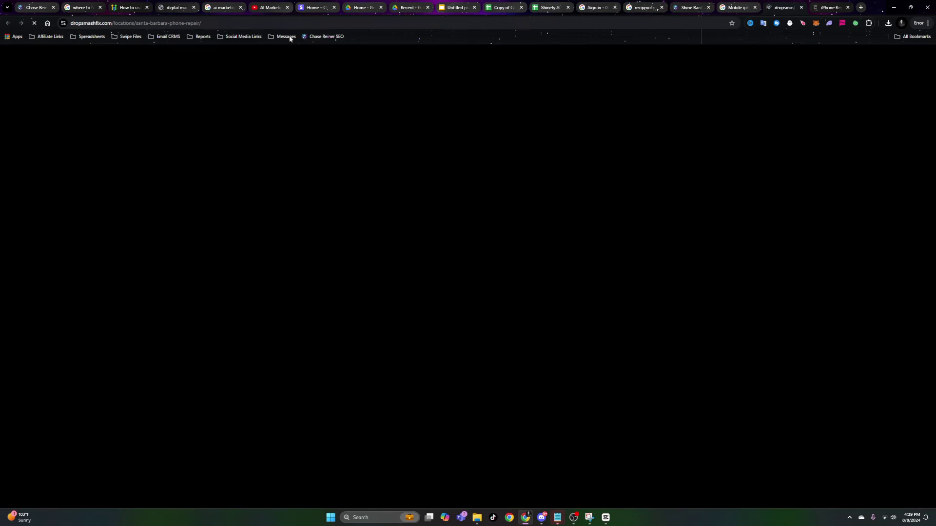
left_click(249, 20)
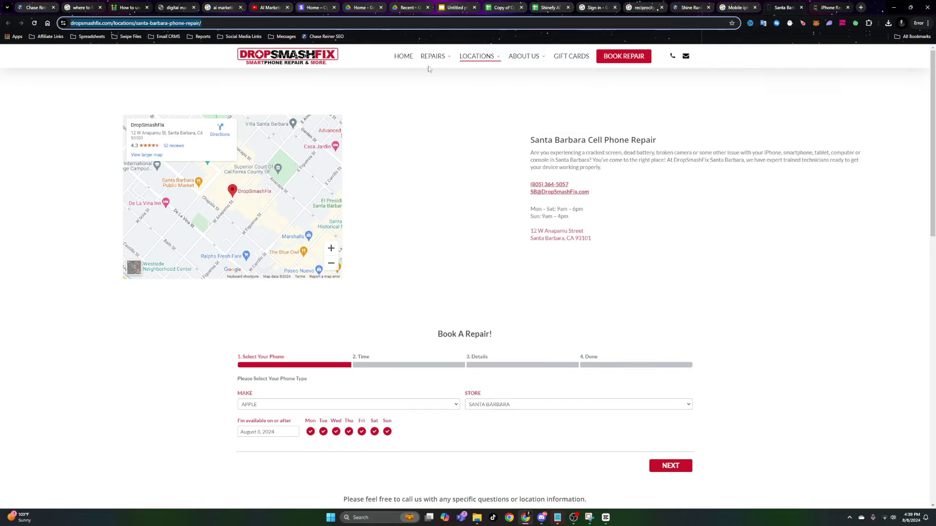
left_click(679, 9)
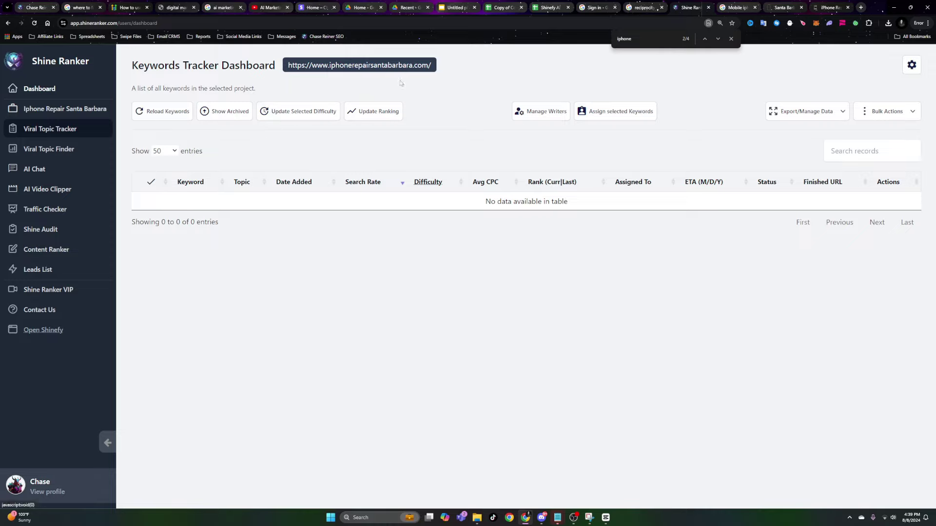
left_click(96, 231)
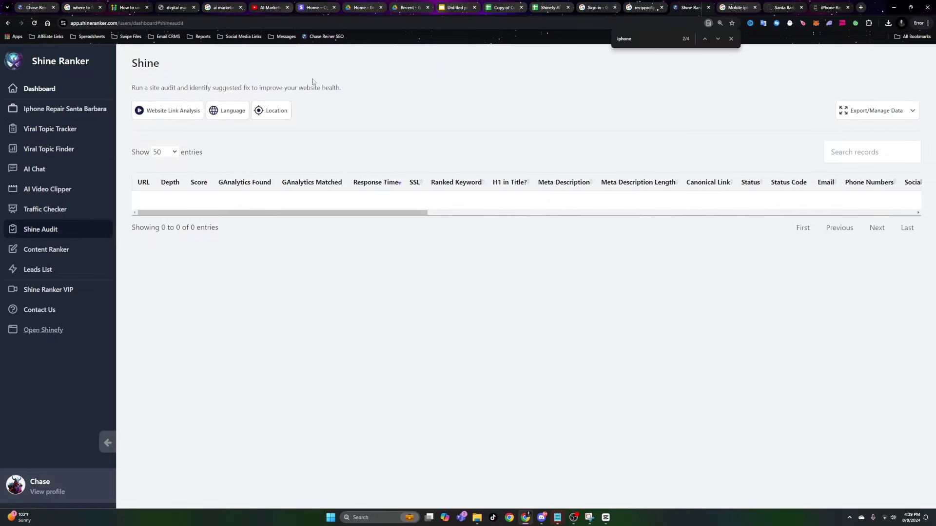
left_click(181, 115)
left_click(785, 7)
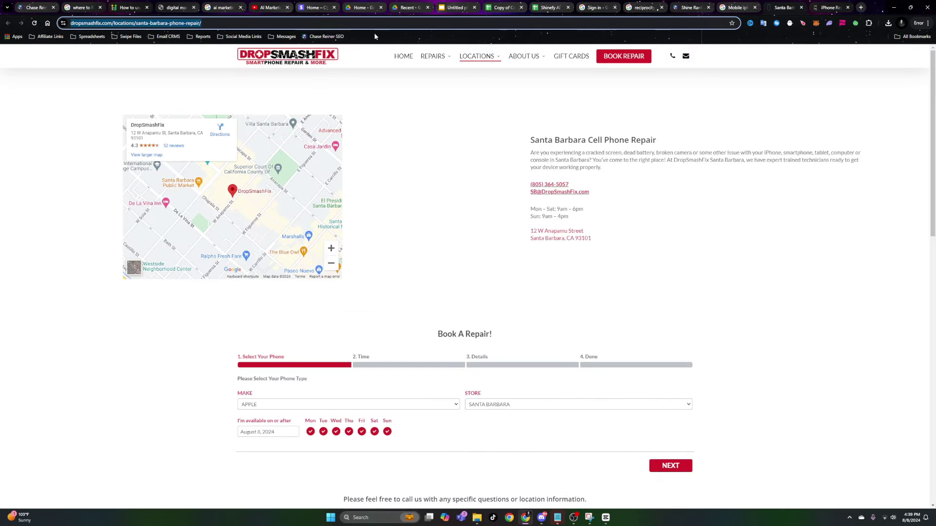
left_click(823, 7)
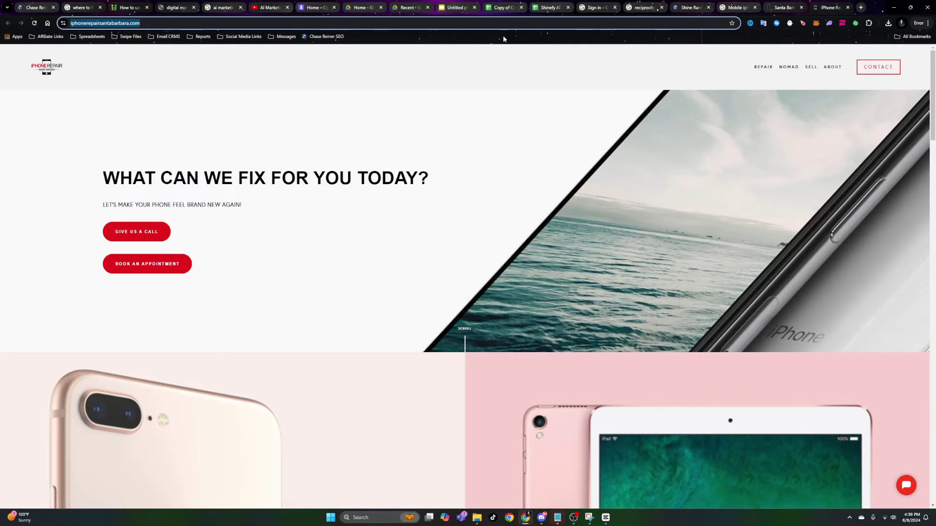
left_click(687, 9)
type("https://www.iphonerepairsantabarbara.com")
left_click(450, 316)
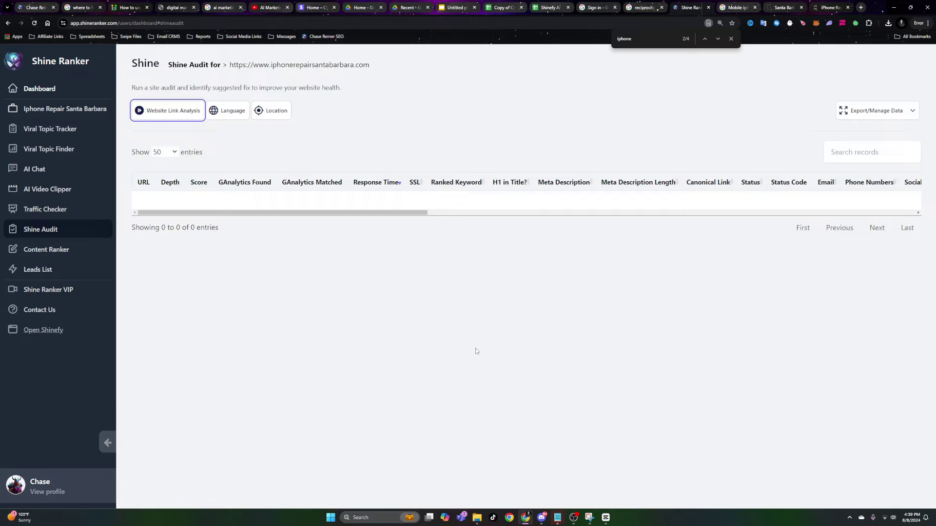
left_click(729, 38)
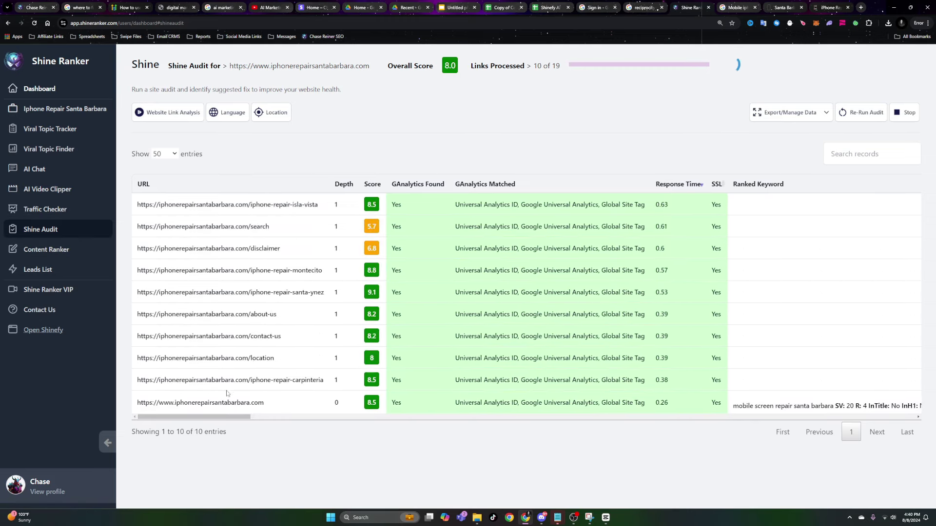
left_click(64, 217)
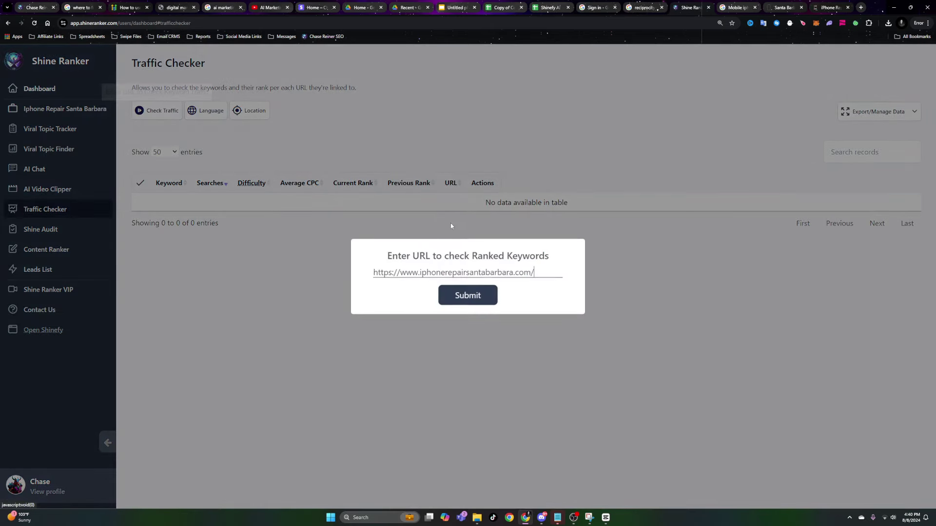
left_click(467, 294)
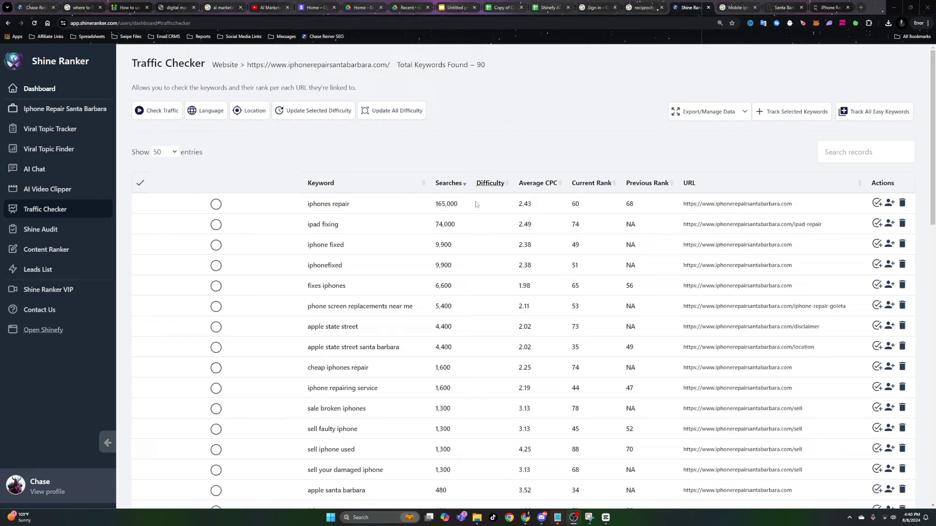
- Look through the Shinefy AI Roadmap sheet's tools, Basic Requirements and Keyword Research rows
left_click(545, 11)
scroll(407, 235, "down", 6)
scroll(406, 235, "up", 15)
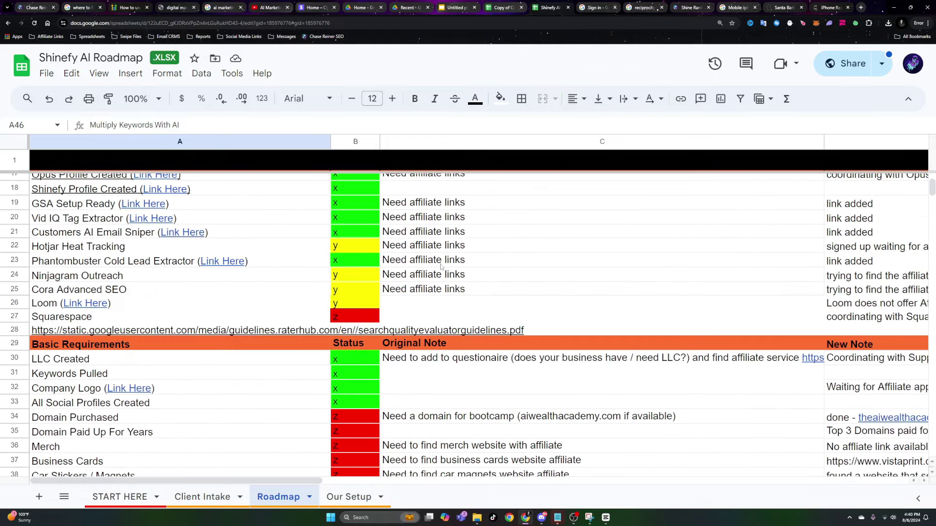
scroll(426, 252, "down", 15)
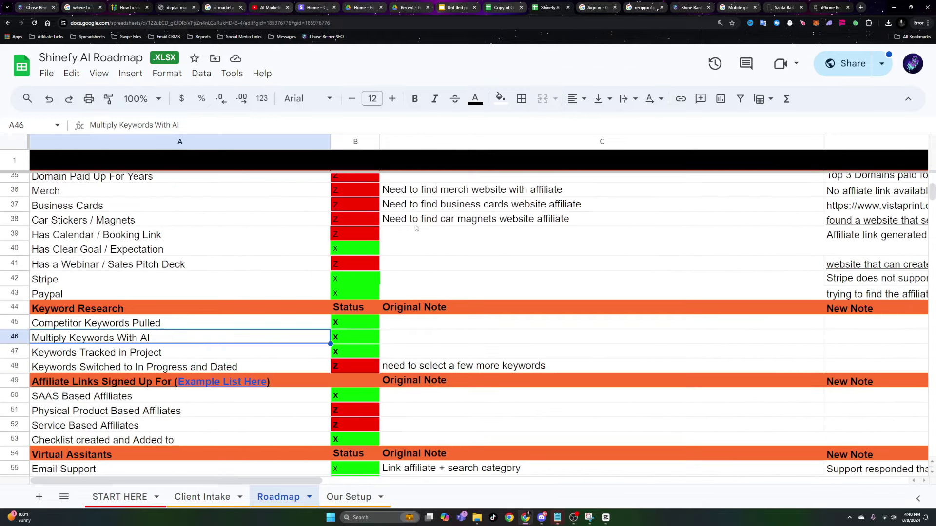
scroll(413, 264, "up", 13)
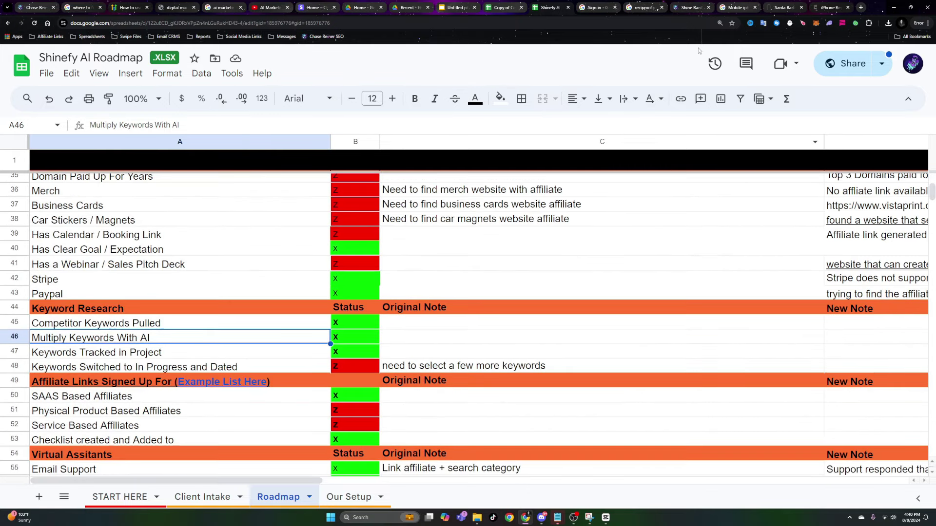
- Revisit the Traffic Checker keywords and the related searches at the end of the "Mobile iphone repair santa barbara" Google results
left_click(691, 8)
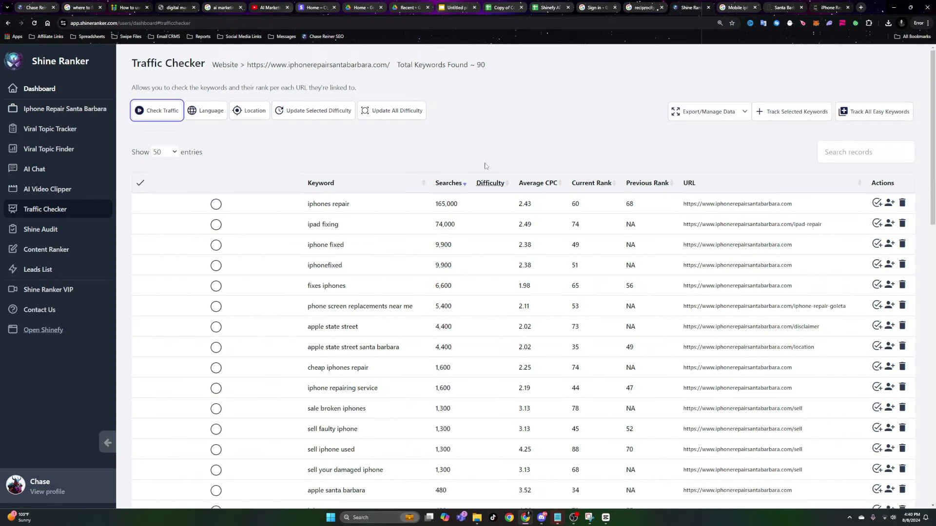
left_click(742, 8)
left_click_drag(932, 305, 932, 450)
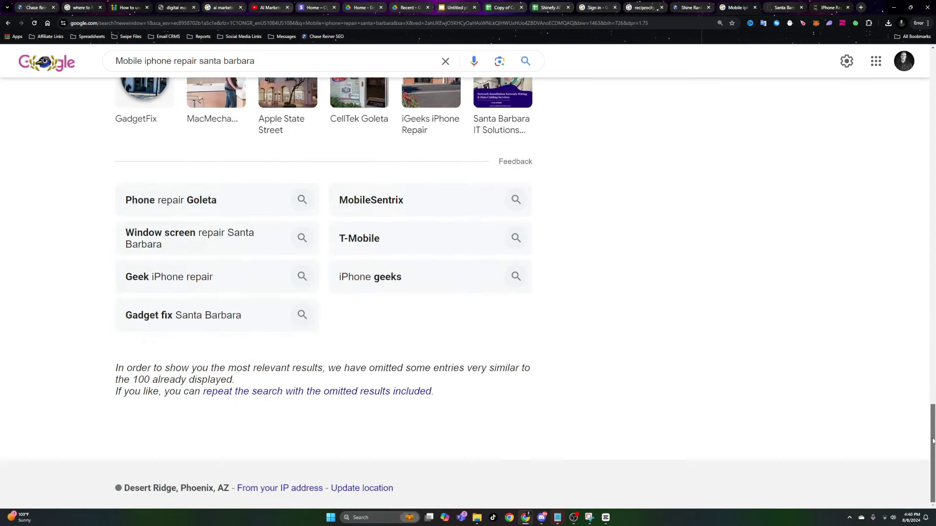
- Return to the Shine Ranker Traffic Checker results and sort the keywords by current rank in ascending order
left_click(688, 7)
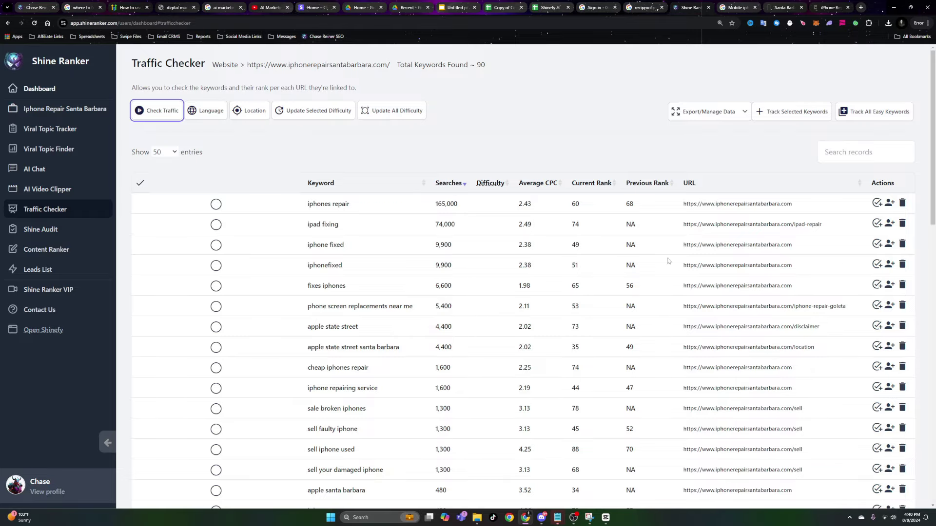
scroll(536, 244, "down", 13)
scroll(415, 232, "up", 11)
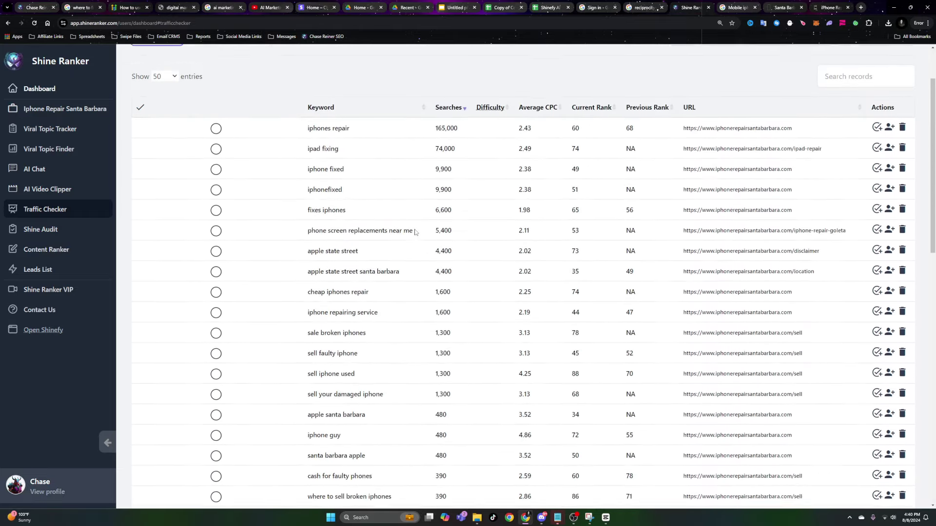
scroll(415, 232, "up", 2)
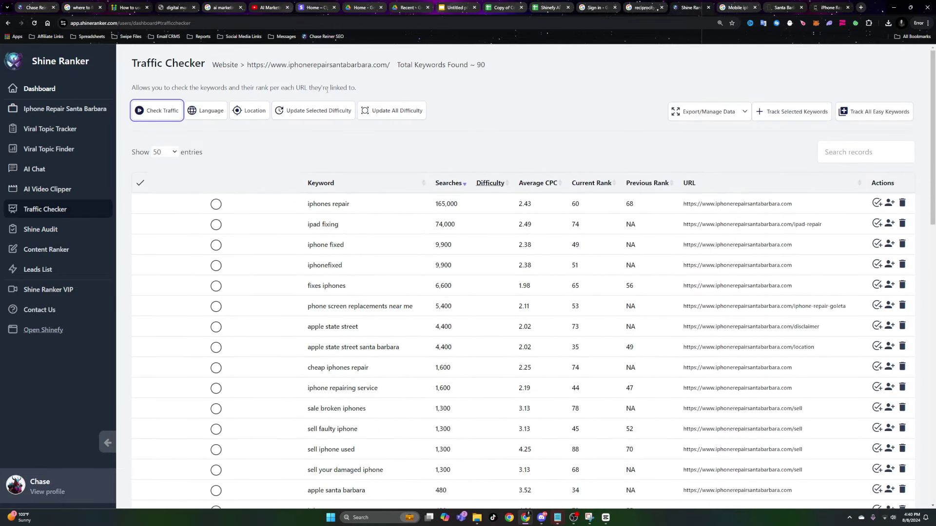
double_click(642, 205)
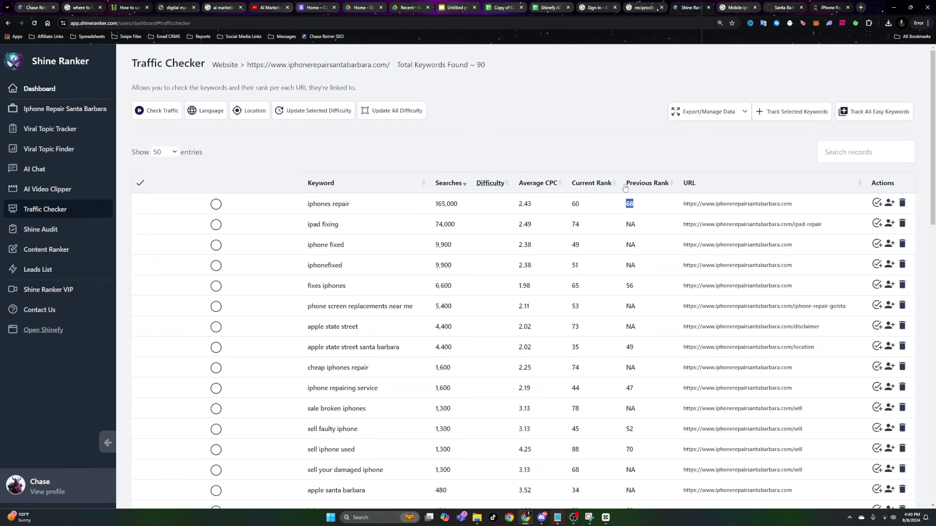
left_click(589, 185)
left_click(595, 191)
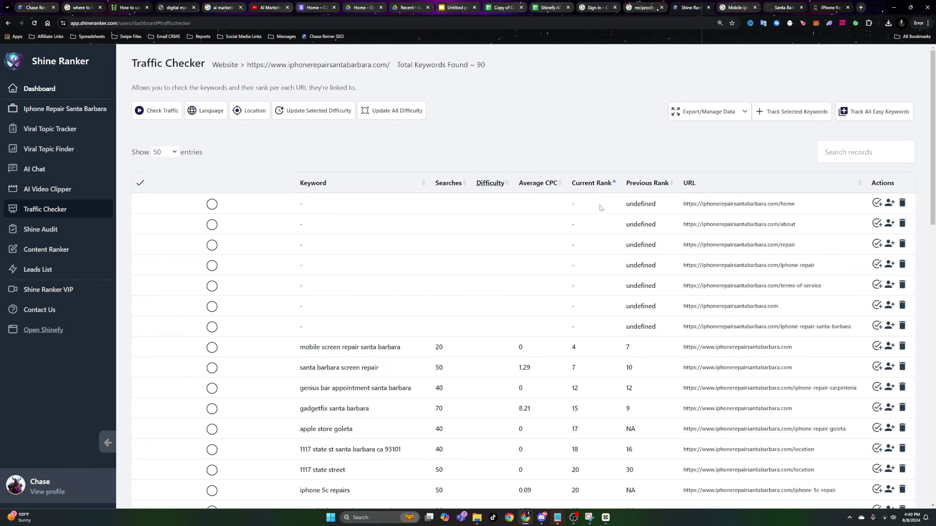
- Examine the highest-ranking keywords, comparing current rank, previous rank and URL for "mobile screen repair santa barbara"
scroll(573, 235, "down", 3)
left_click_drag(295, 200, 556, 237)
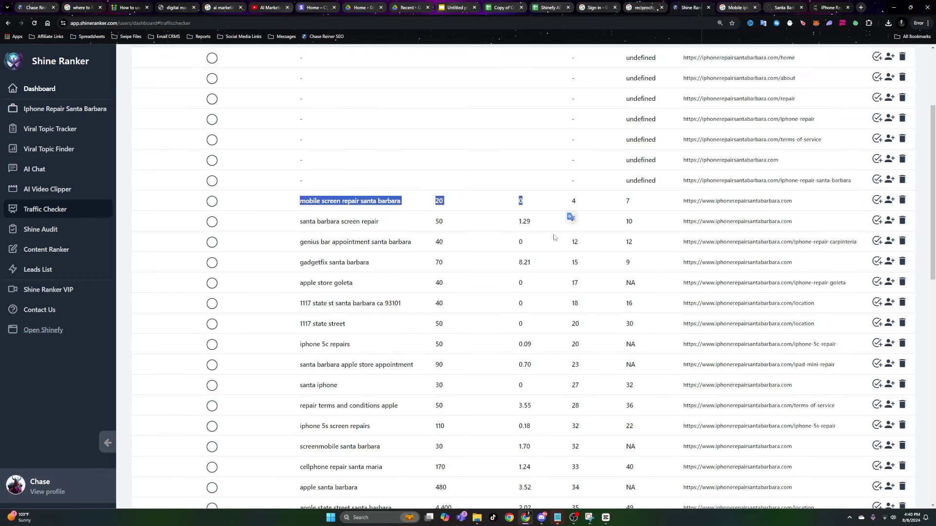
left_click(556, 237)
scroll(621, 157, "up", 3)
scroll(624, 138, "down", 2)
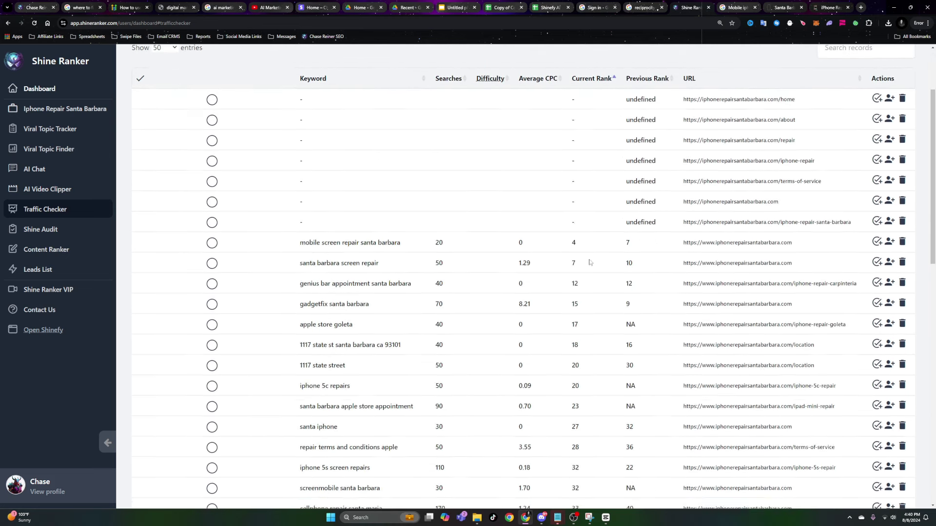
scroll(624, 195, "up", 2)
scroll(625, 237, "down", 2)
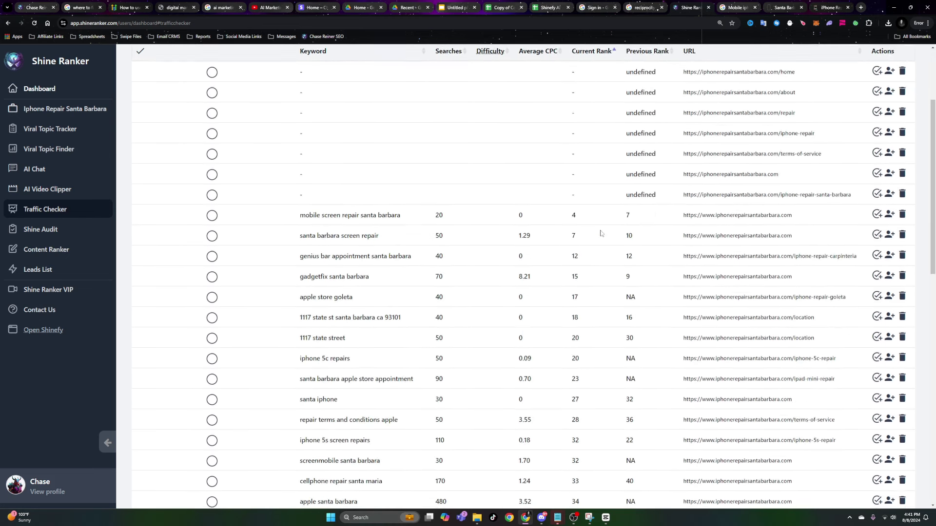
left_click_drag(295, 202, 643, 211)
scroll(643, 210, "up", 3)
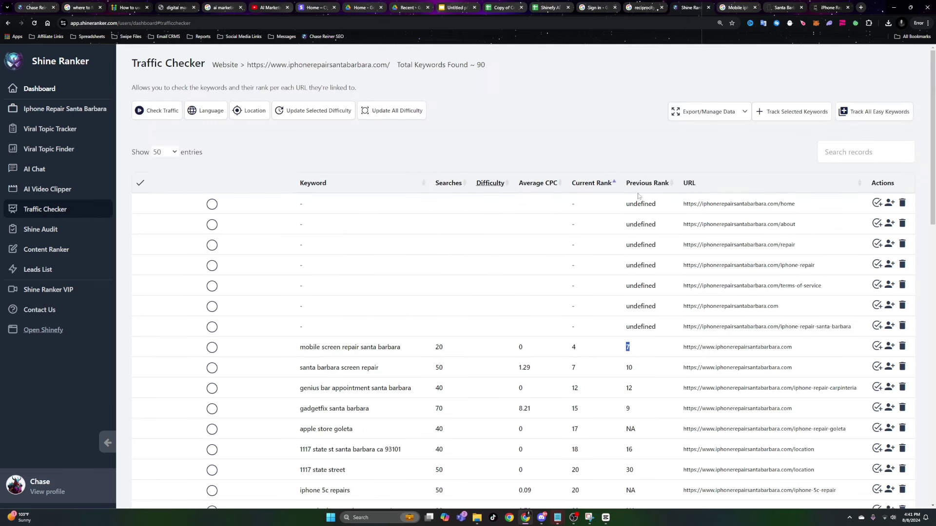
scroll(593, 214, "down", 3)
left_click_drag(428, 205, 295, 206)
left_click_drag(684, 201, 793, 201)
left_click_drag(416, 199, 292, 202)
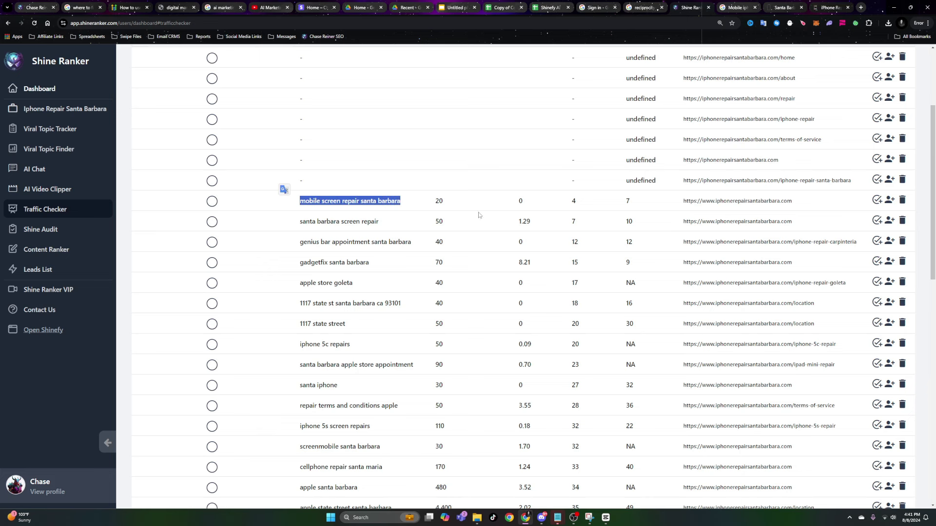
scroll(479, 214, "down", 2)
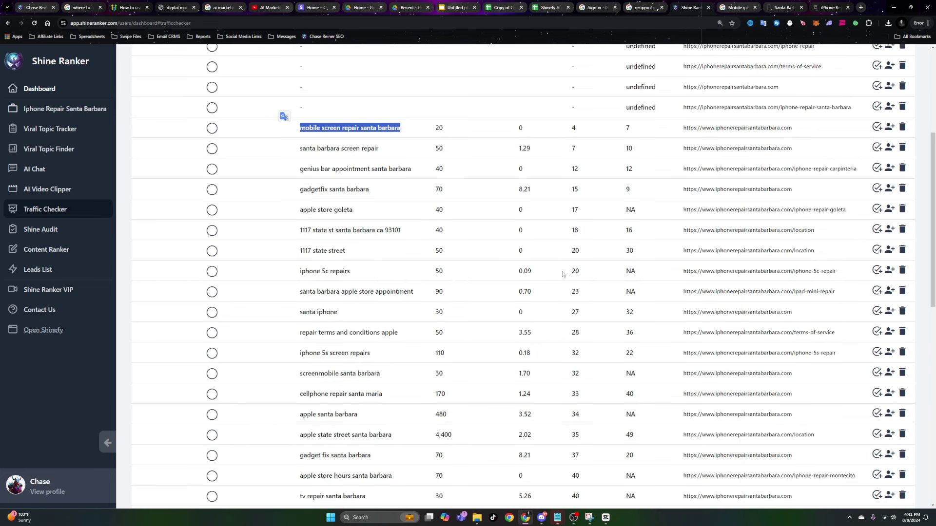
scroll(455, 263, "up", 5)
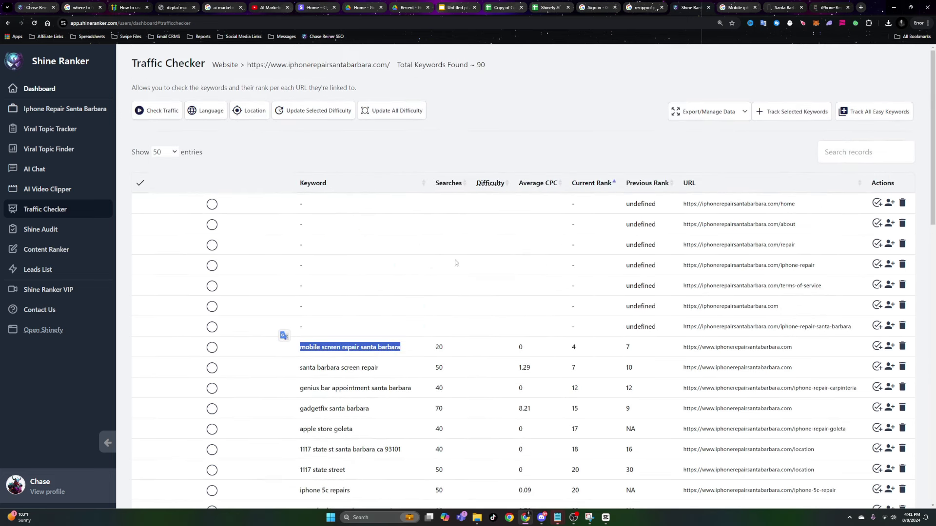
- Track all the keywords listed in the Traffic Checker and open the Viral Topic Tracker
left_click(141, 183)
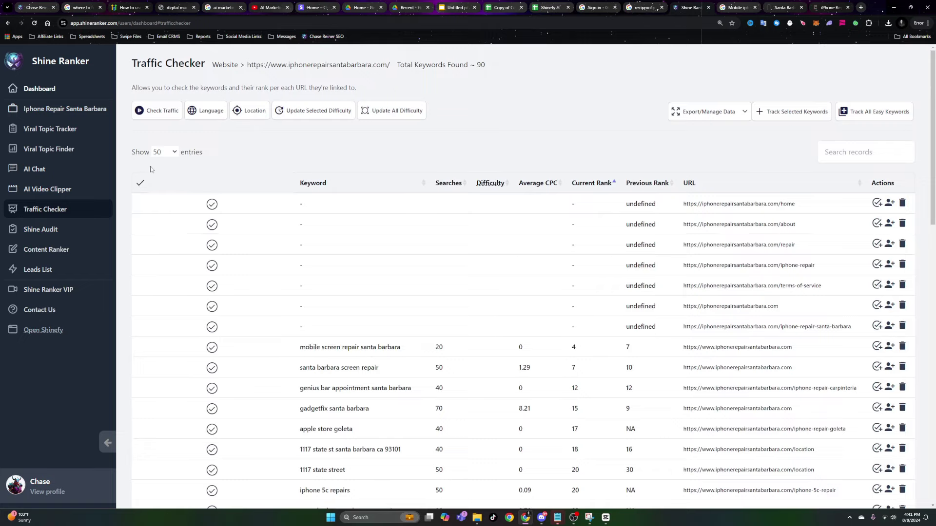
left_click(772, 111)
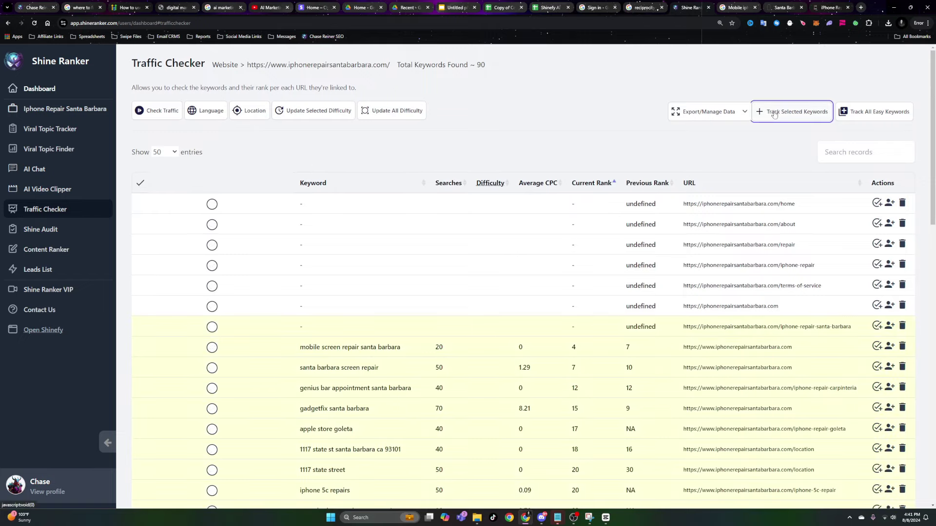
left_click(97, 129)
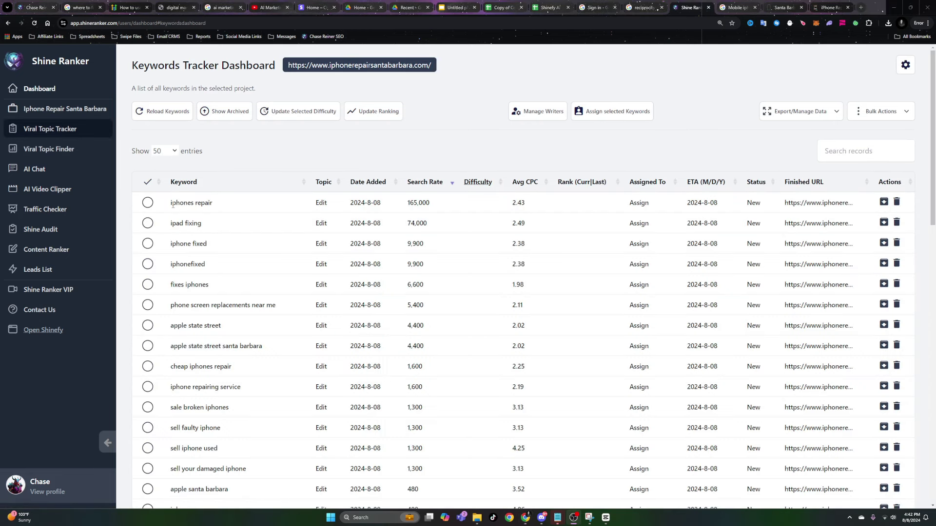
- Update the rankings and the difficulty of all the keywords listed in the Keywords Tracker Dashboard
left_click(148, 182)
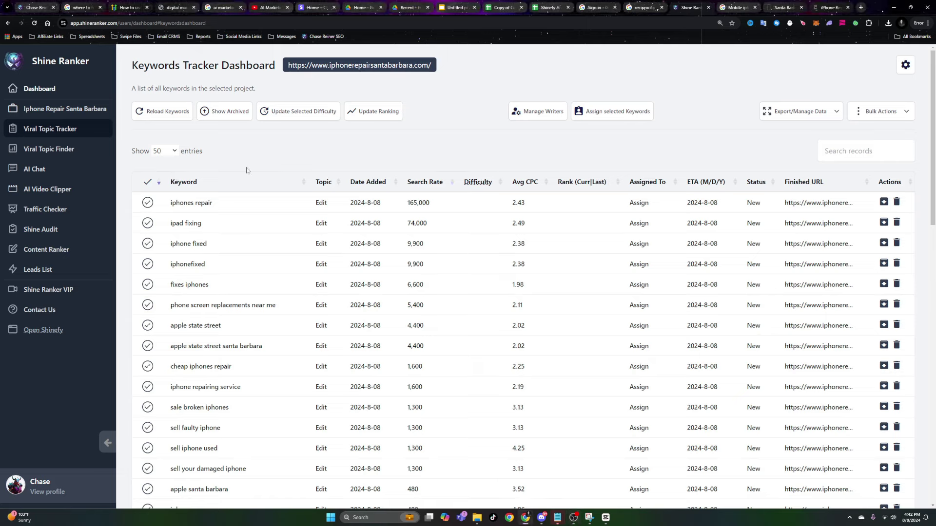
left_click(382, 114)
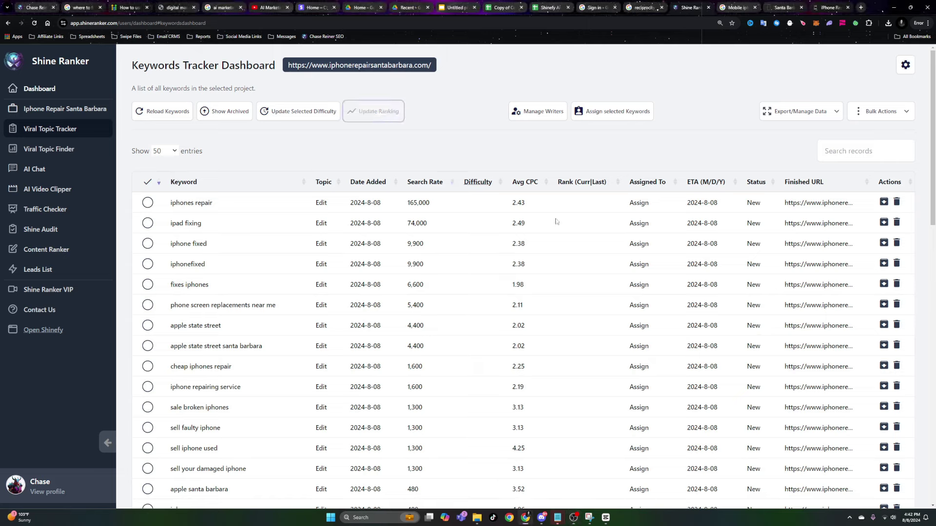
left_click(148, 183)
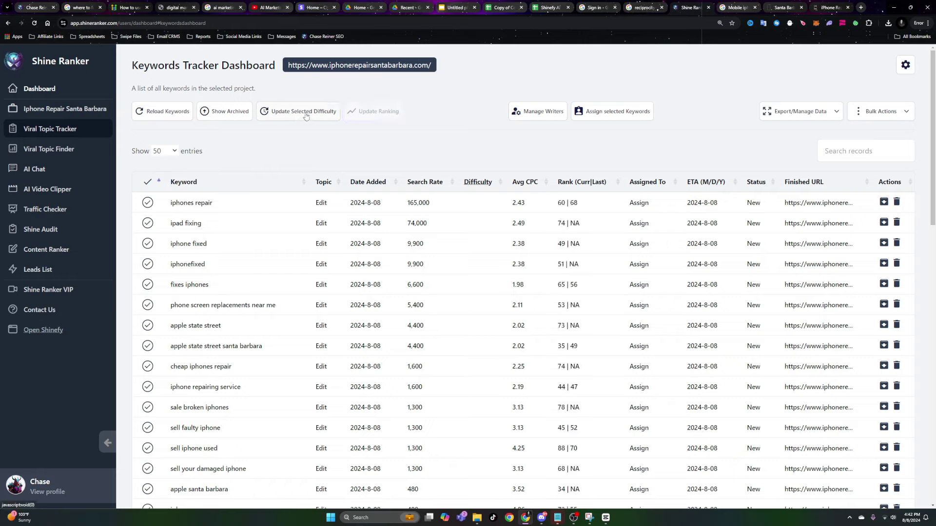
left_click(312, 112)
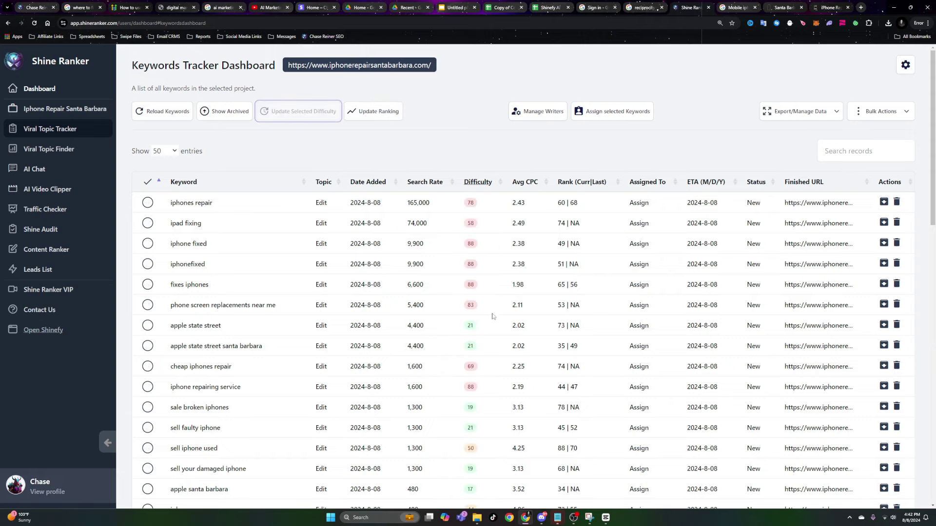
- Look through the tracked keywords' difficulty scores, search rates, ranks and finished URLs
scroll(489, 306, "down", 7)
scroll(489, 306, "up", 7)
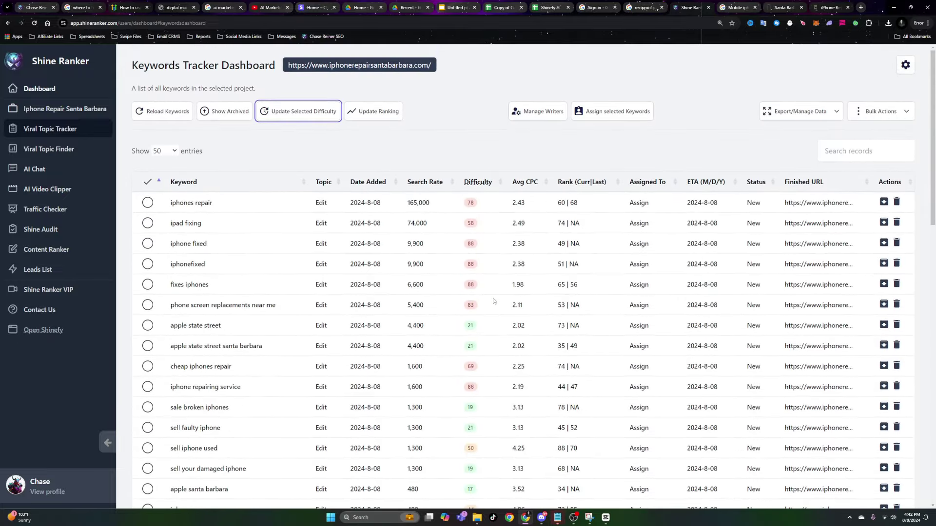
scroll(492, 305, "down", 4)
scroll(453, 285, "up", 5)
scroll(429, 237, "down", 1)
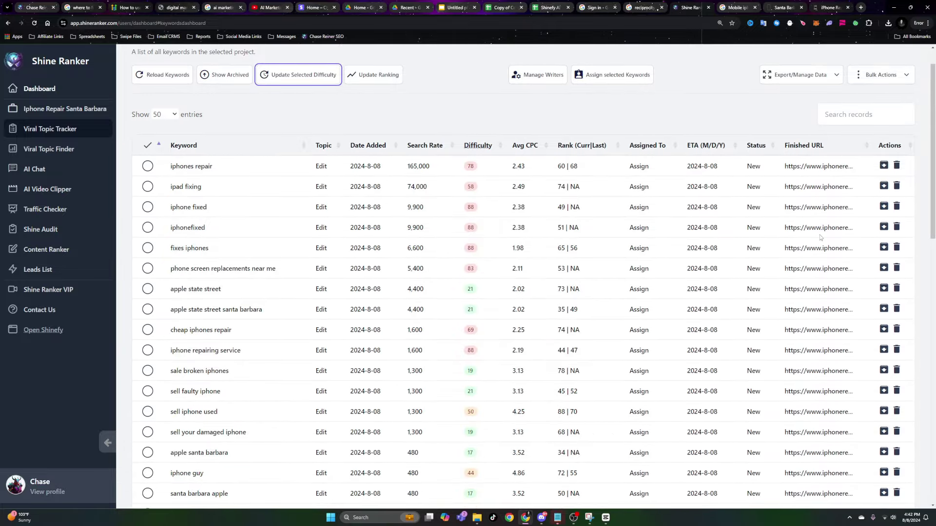
scroll(326, 203, "down", 11)
scroll(299, 208, "up", 7)
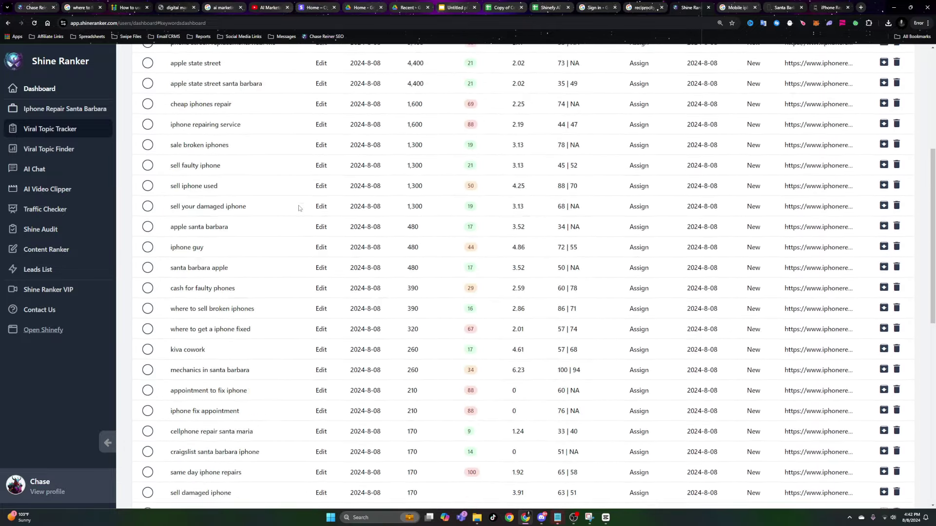
scroll(299, 208, "up", 6)
- Export the tracked keywords as an Excel file, review the workbook full screen and return to the keyword dashboard
left_click(802, 111)
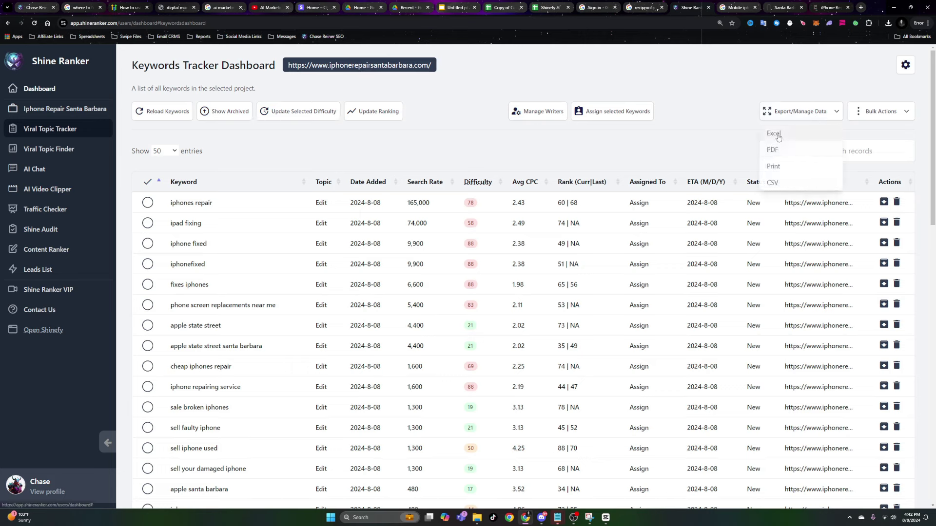
left_click(773, 133)
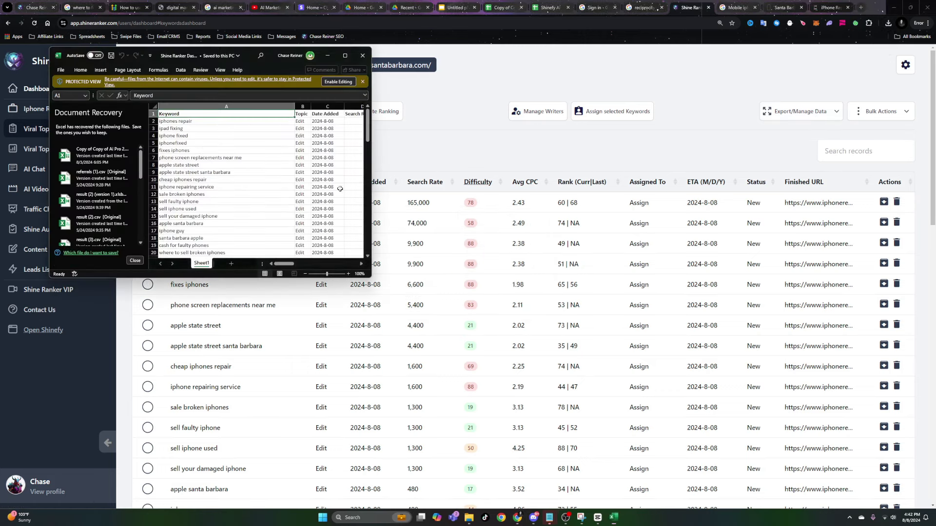
left_click(345, 55)
scroll(263, 203, "down", 5)
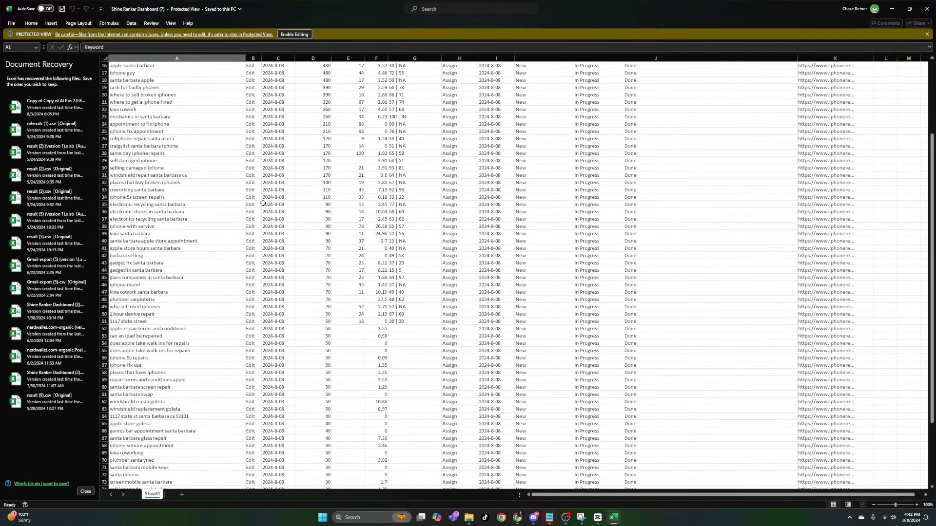
scroll(554, 192, "up", 5)
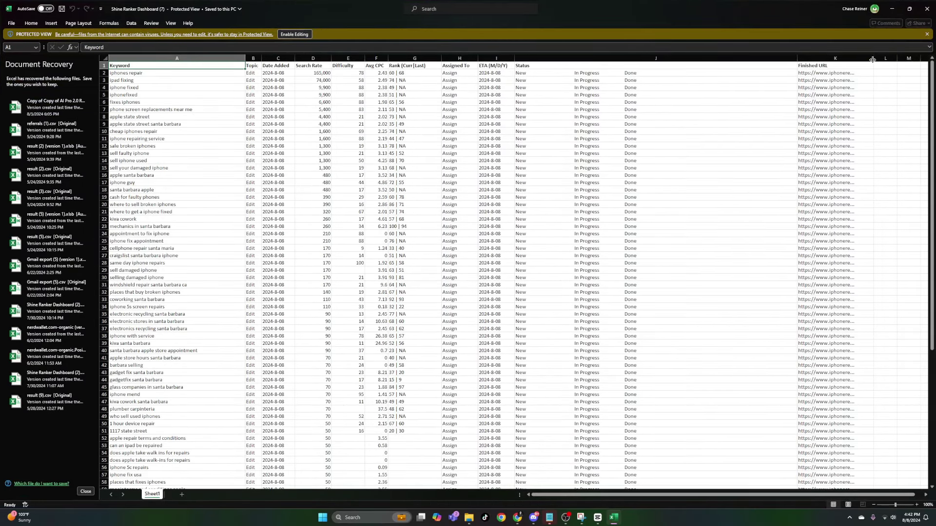
left_click(909, 9)
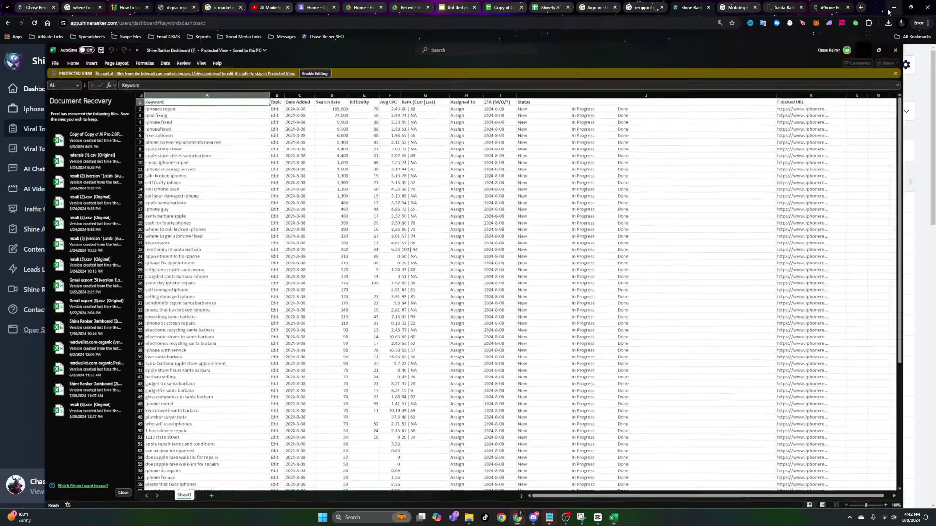
left_click(888, 11)
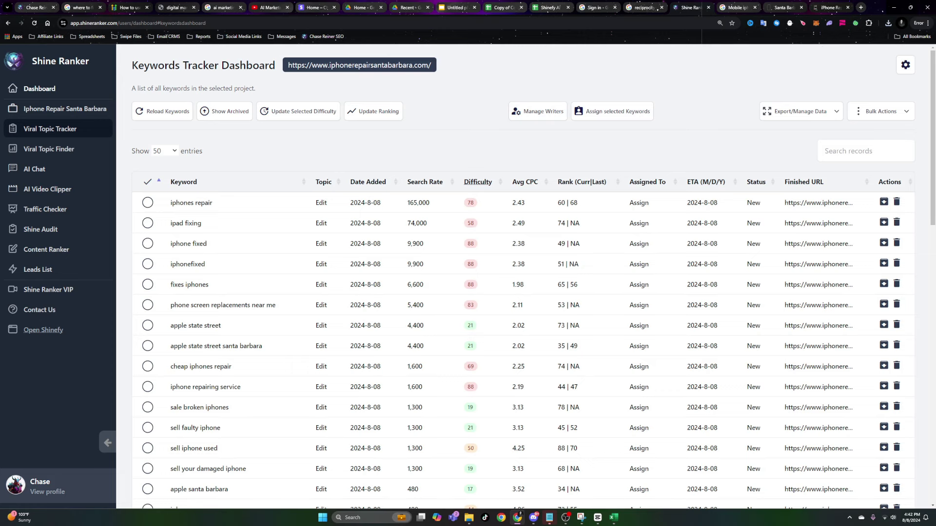
- Check the Website Created rows of the Shinefy AI Roadmap sheet and switch to the HighLevel Sub-Accounts page
left_click(550, 7)
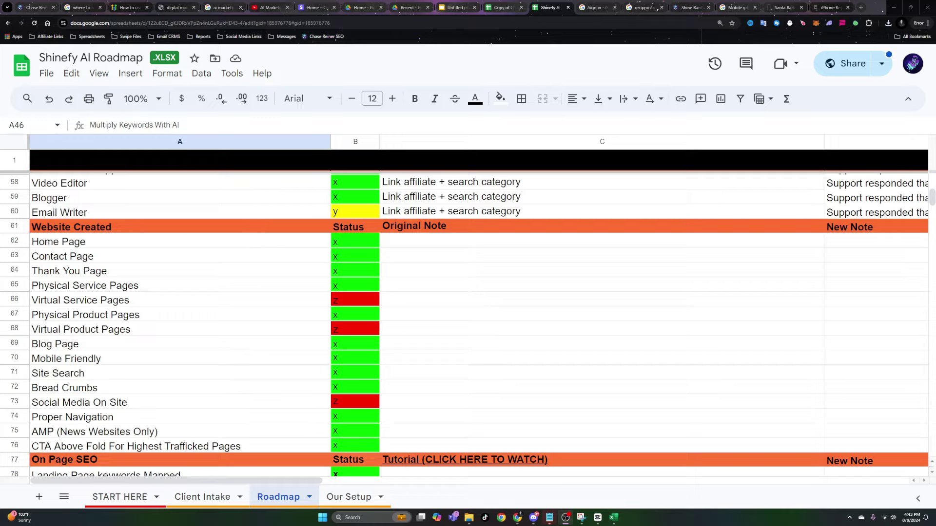
left_click(480, 178)
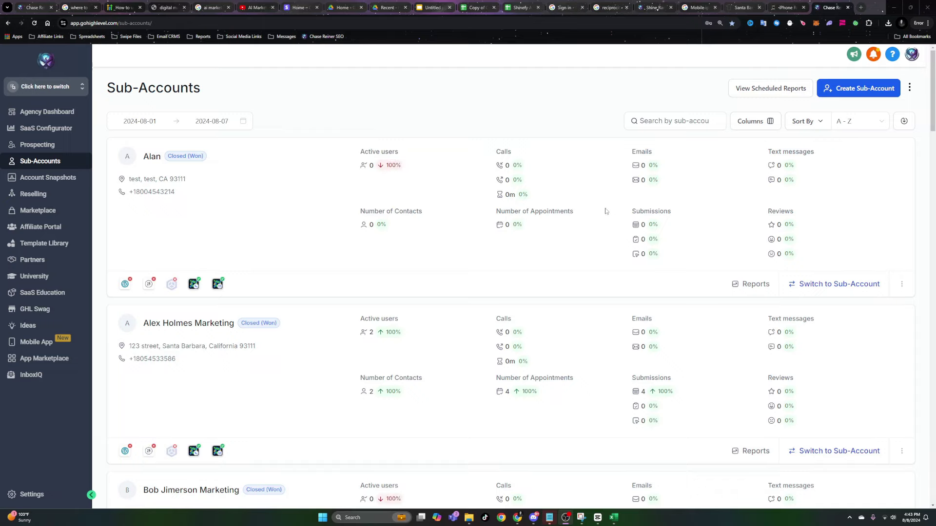
- Start creating a sub-account and look through the industry snapshot templates available for a SaaS account, including Chiropractor
left_click(864, 87)
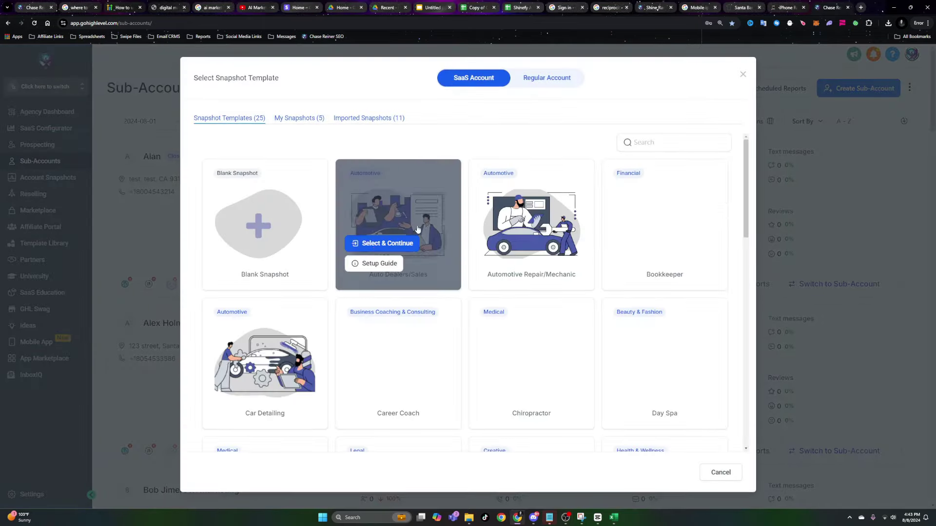
scroll(438, 222, "down", 5)
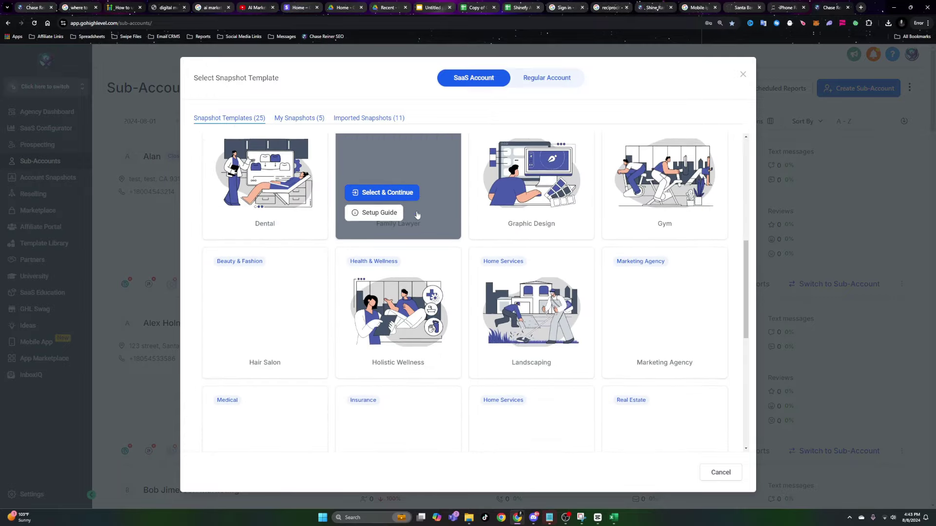
scroll(397, 219, "down", 5)
scroll(324, 246, "up", 8)
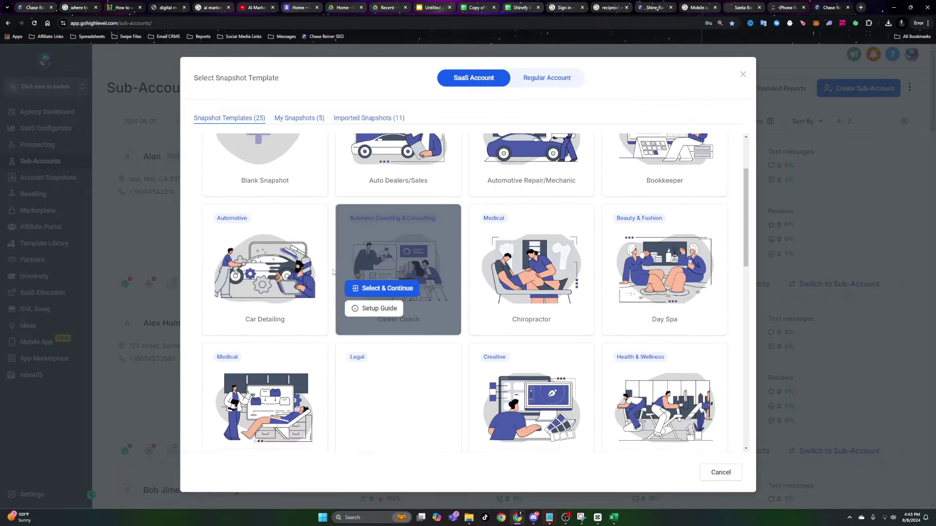
scroll(312, 268, "up", 2)
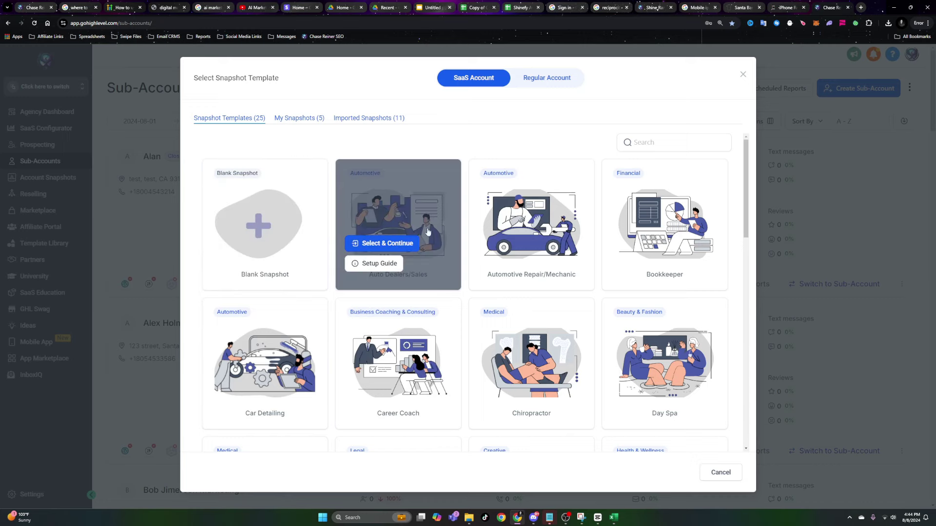
scroll(579, 211, "down", 4)
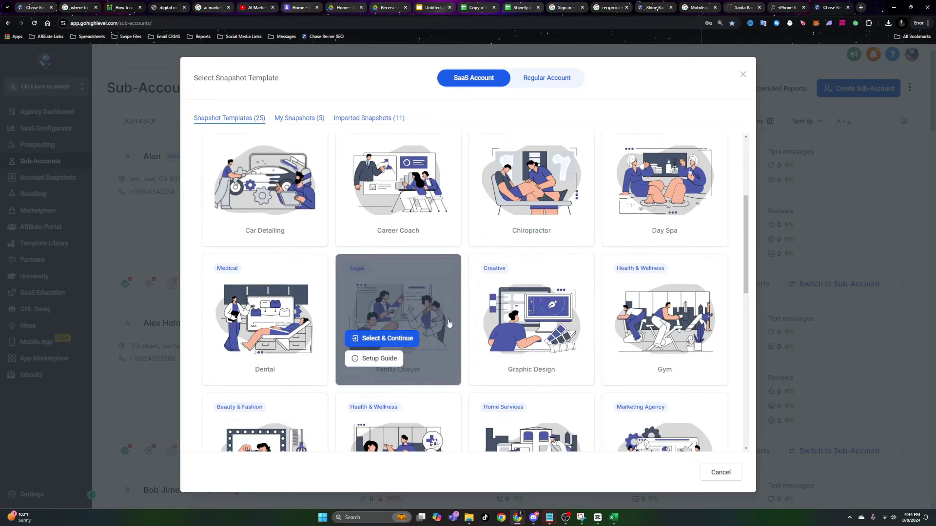
left_click(531, 200)
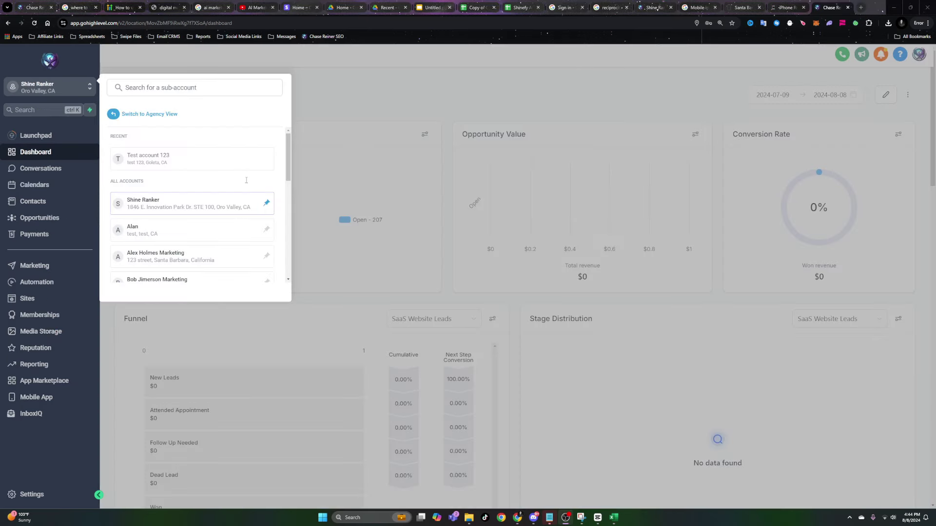
- Switch to the Test account 123 sub-account and open the list of websites in its Sites area
left_click(178, 161)
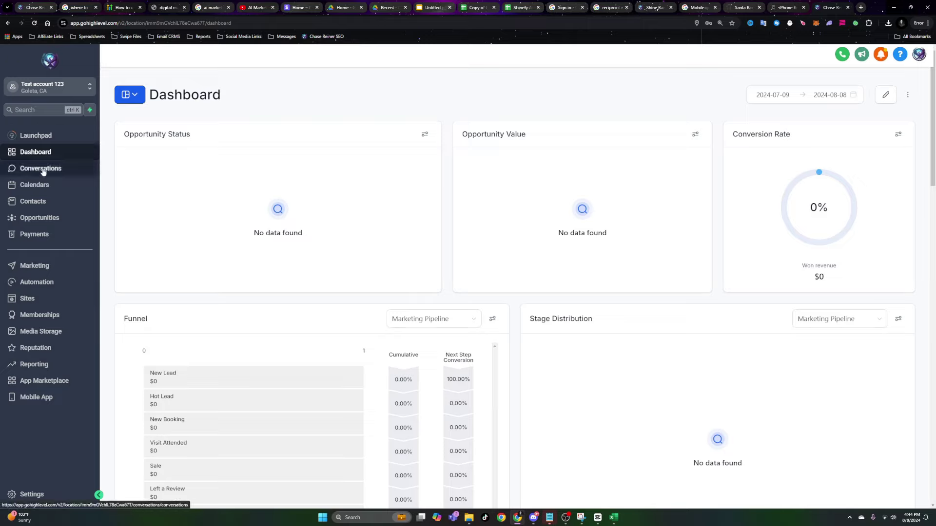
left_click(93, 168)
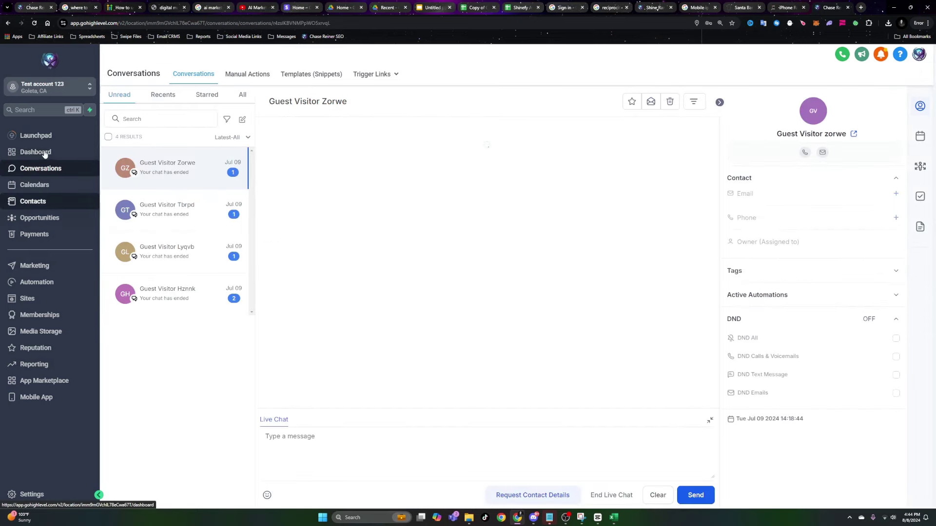
left_click(33, 297)
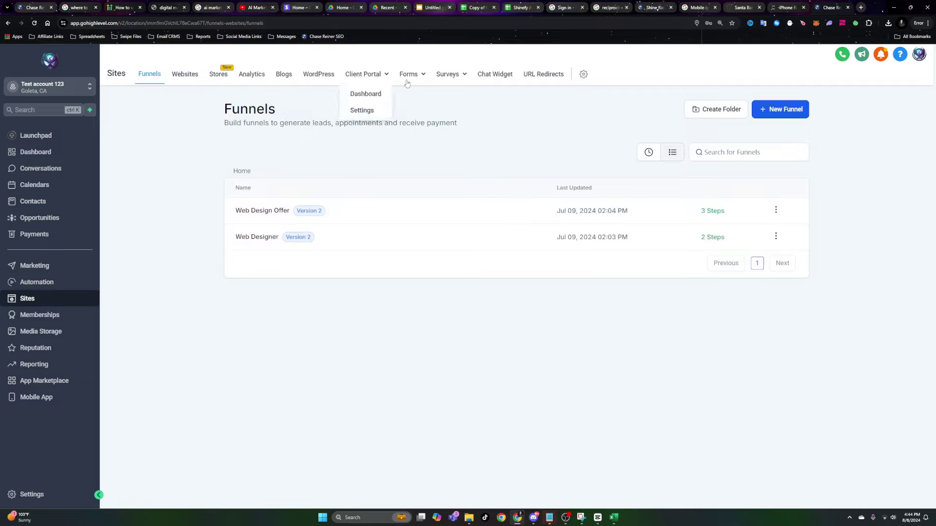
left_click(195, 75)
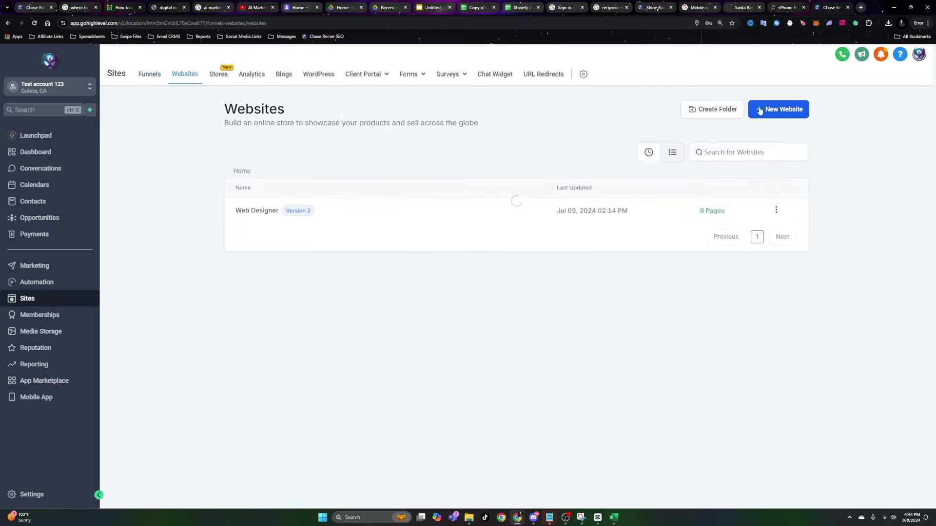
- Start a new website from templates and search the template library for "chiropractor"
left_click(779, 109)
left_click(592, 249)
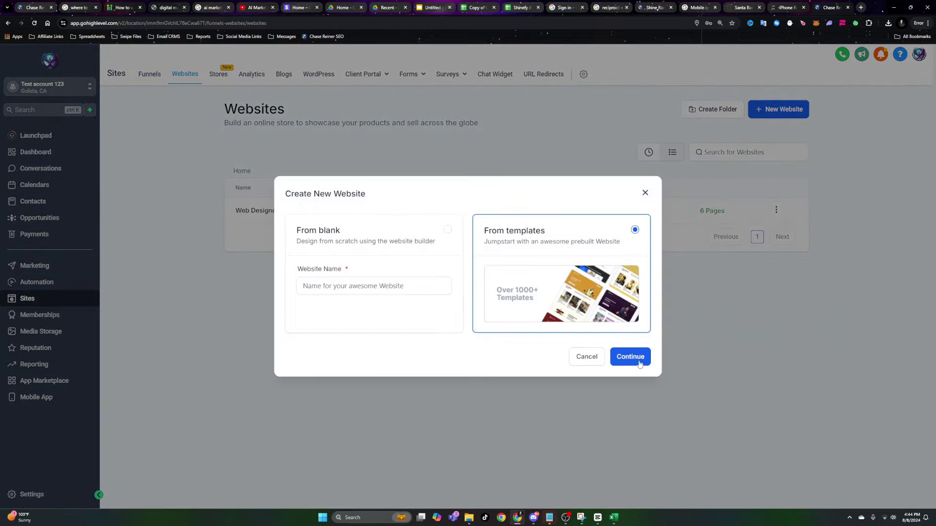
left_click(630, 356)
left_click(542, 156)
type("chiropractor")
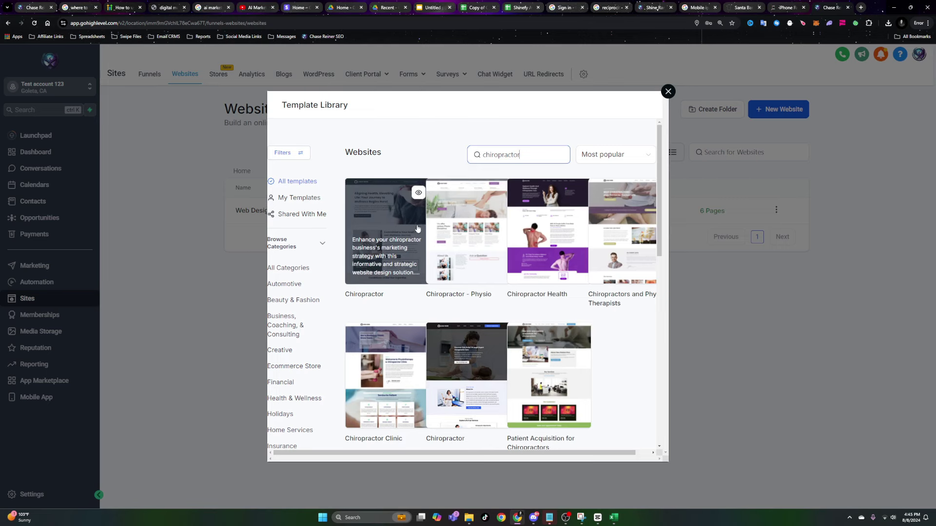
key("ctrl+minus")
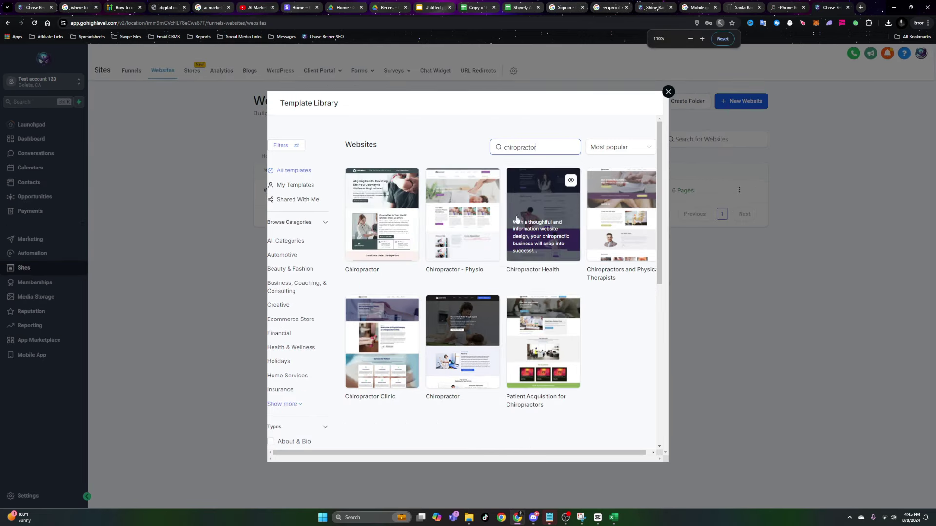
- Preview the first Chiropractor website template enlarged, dismiss its wellness tips pop-up and add the template to the sub-account
left_click(378, 214)
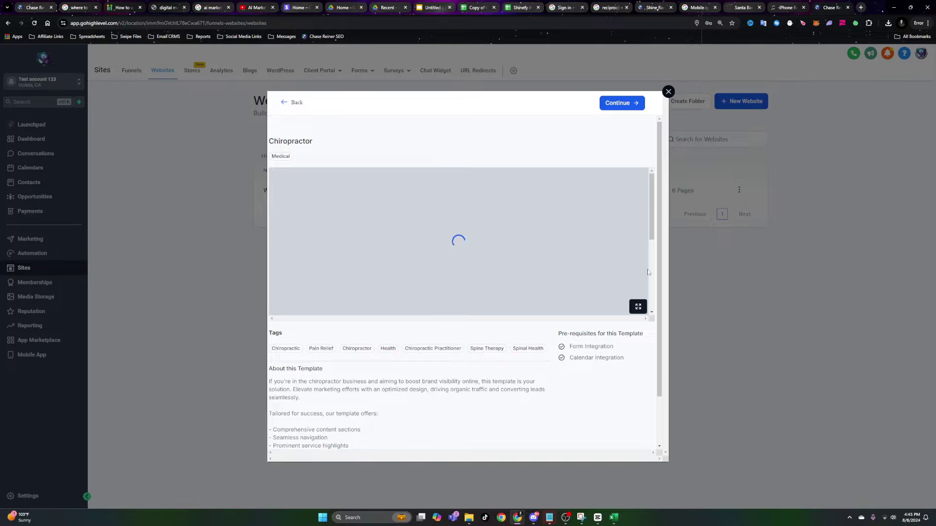
left_click(632, 306)
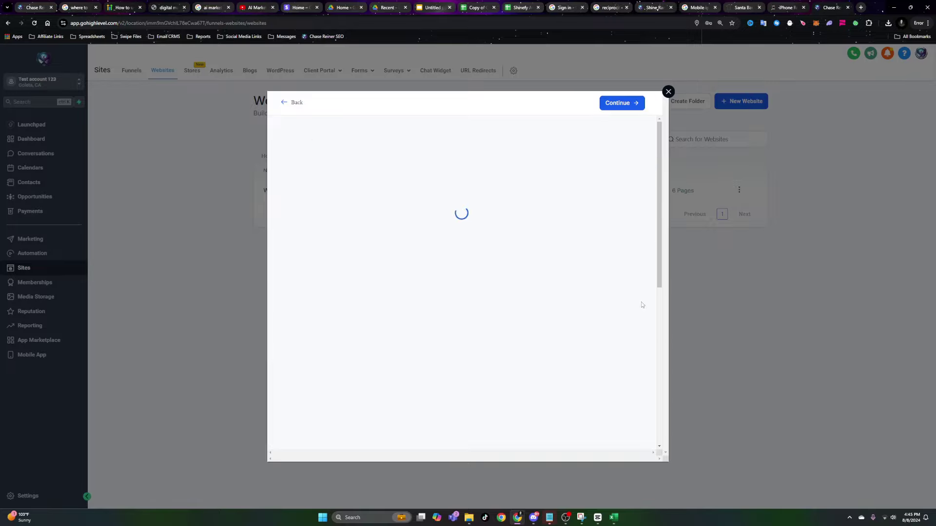
scroll(528, 271, "down", 15)
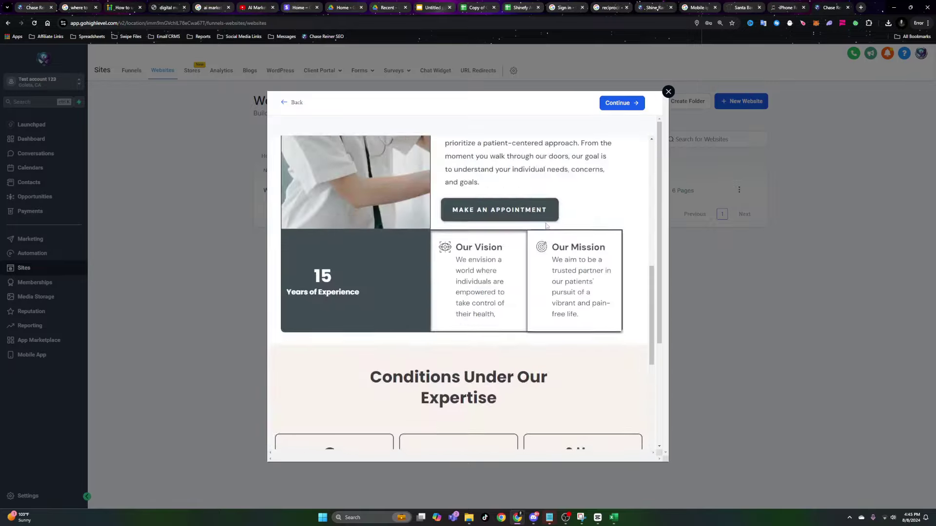
scroll(558, 199, "up", 15)
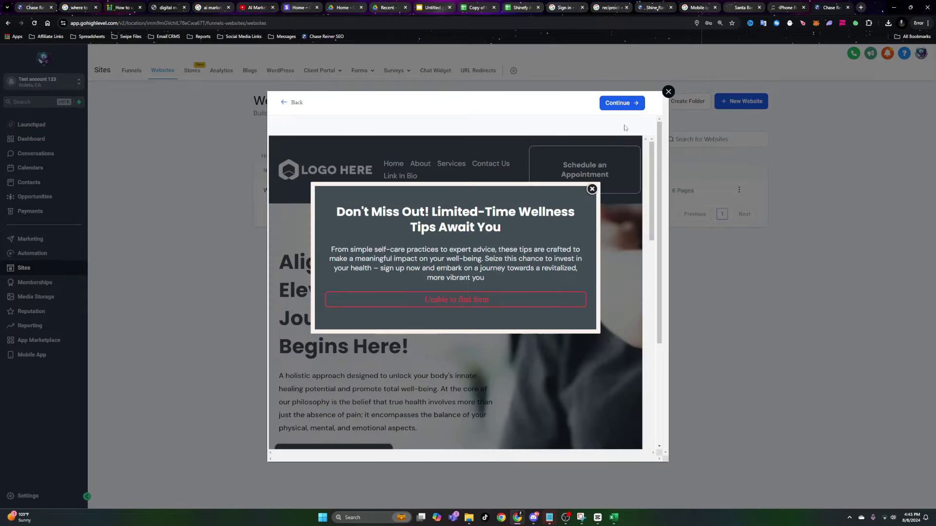
left_click(591, 189)
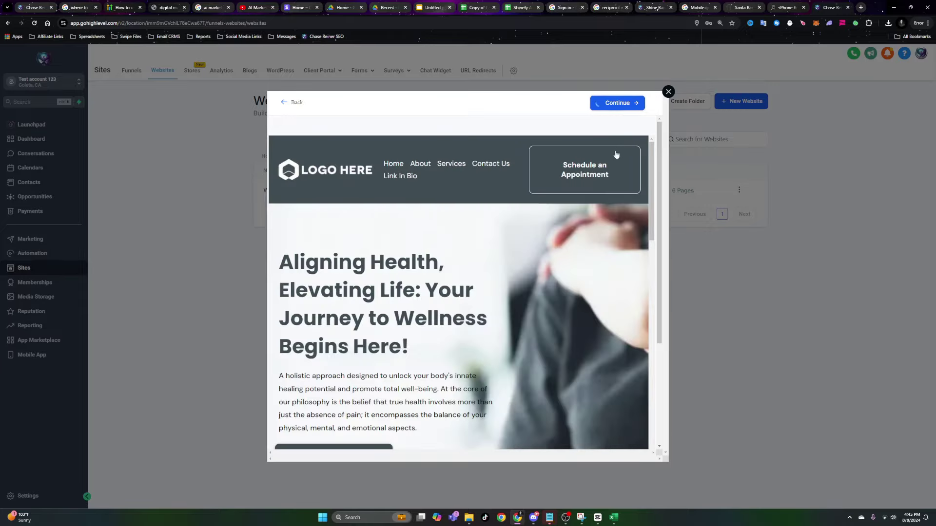
left_click(602, 103)
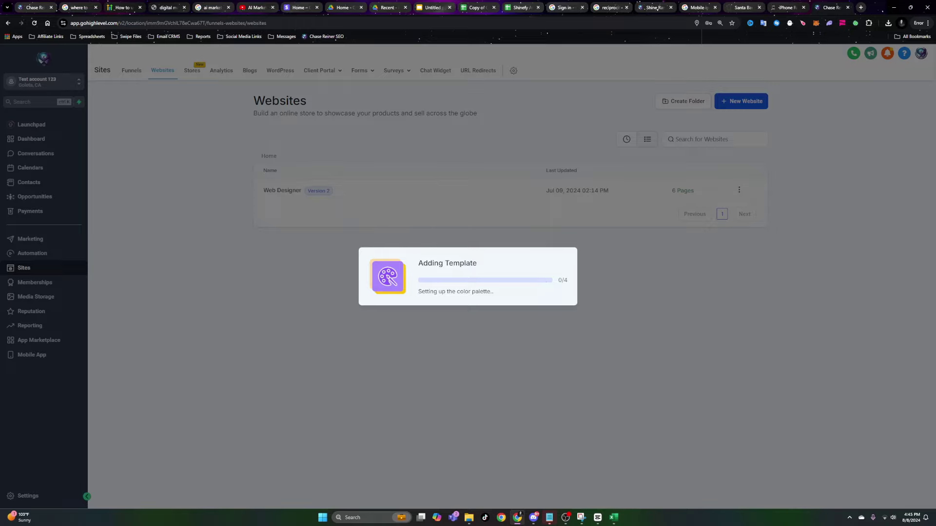